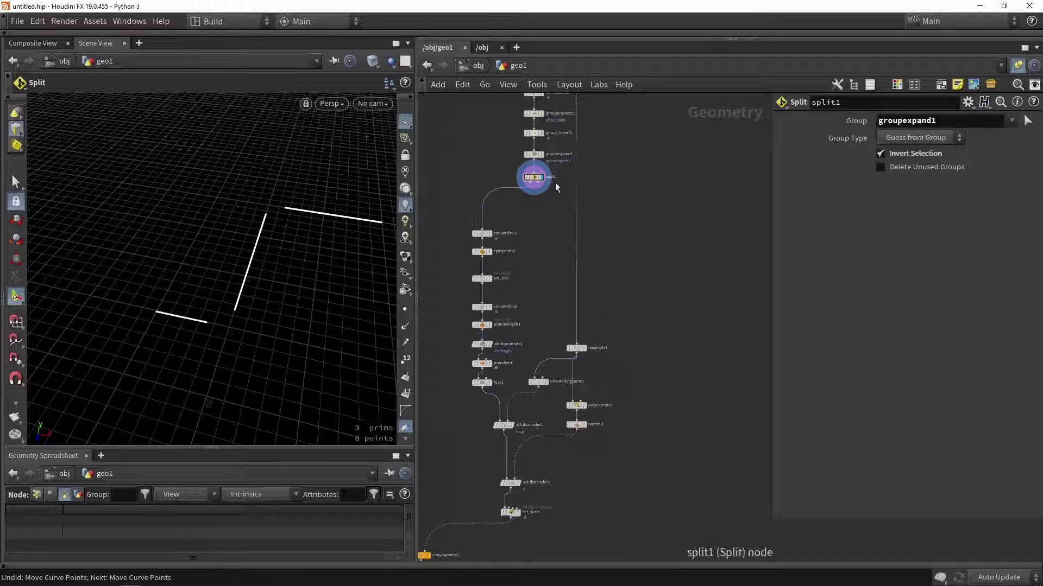
- Display the Model_corner1 subnetwork and examine its railing model from several angles
scroll(535, 295, "down", 2)
middle_click_drag(535, 295, 608, 202)
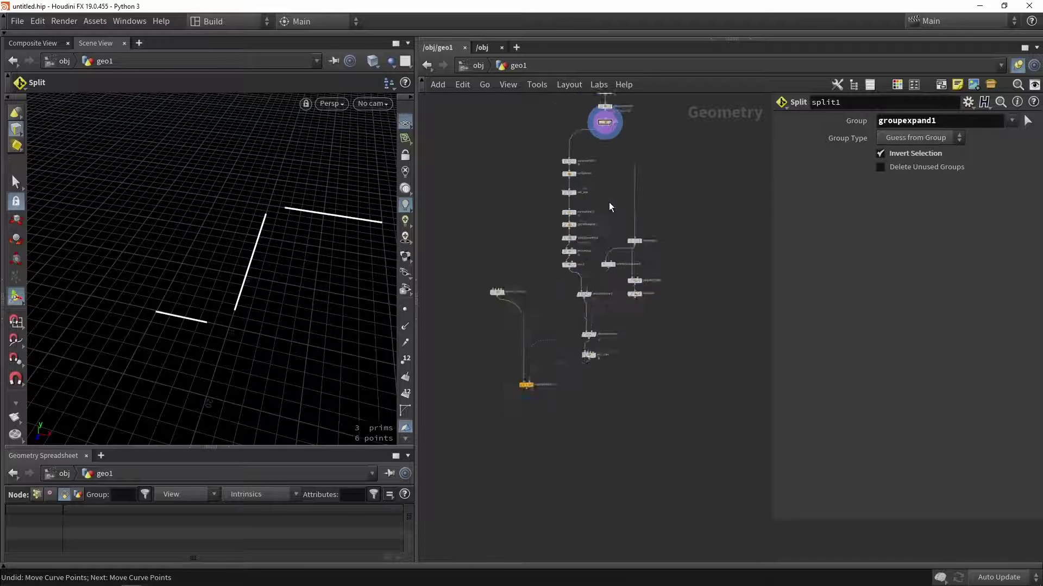
scroll(474, 314, "up", 4)
left_click(533, 268)
scroll(256, 173, "up", 8)
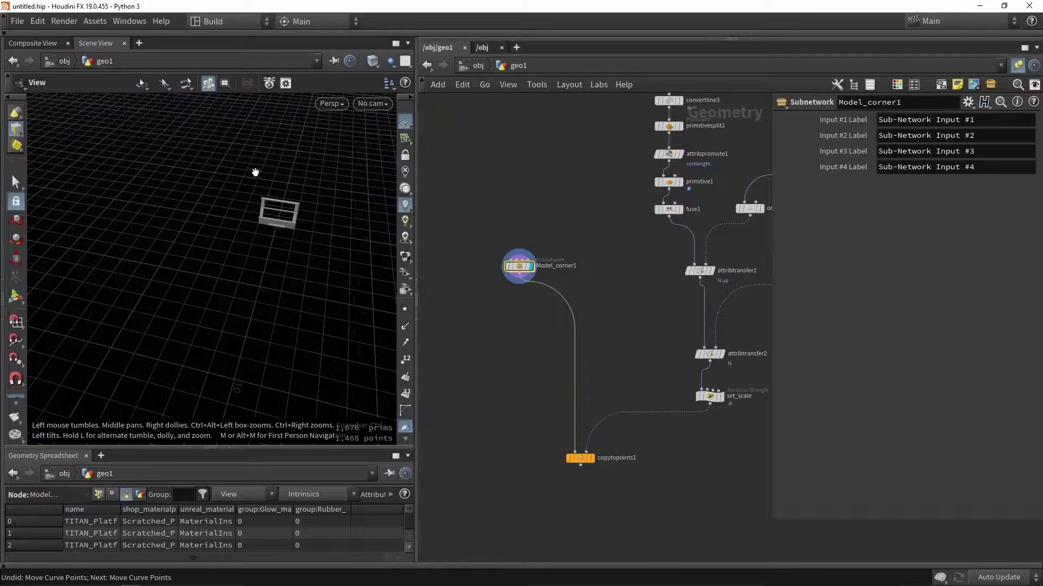
middle_click_drag(282, 205, 259, 224, "alt")
left_click_drag(259, 224, 214, 249, "alt")
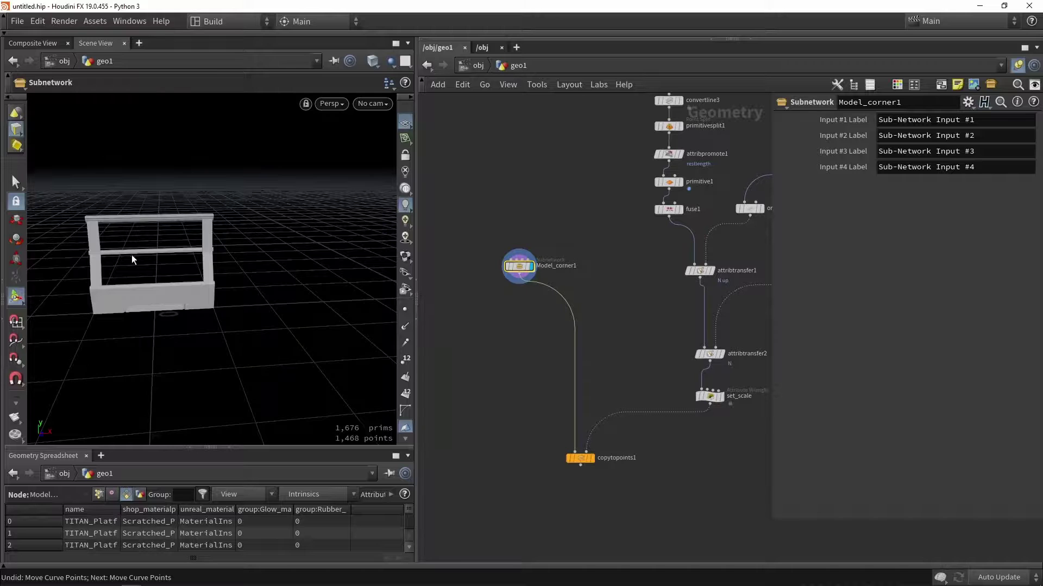
left_click_drag(132, 256, 155, 266, "alt")
- Return to the upper part of the network and display the split1 node's output for inspection
middle_click_drag(488, 177, 546, 266)
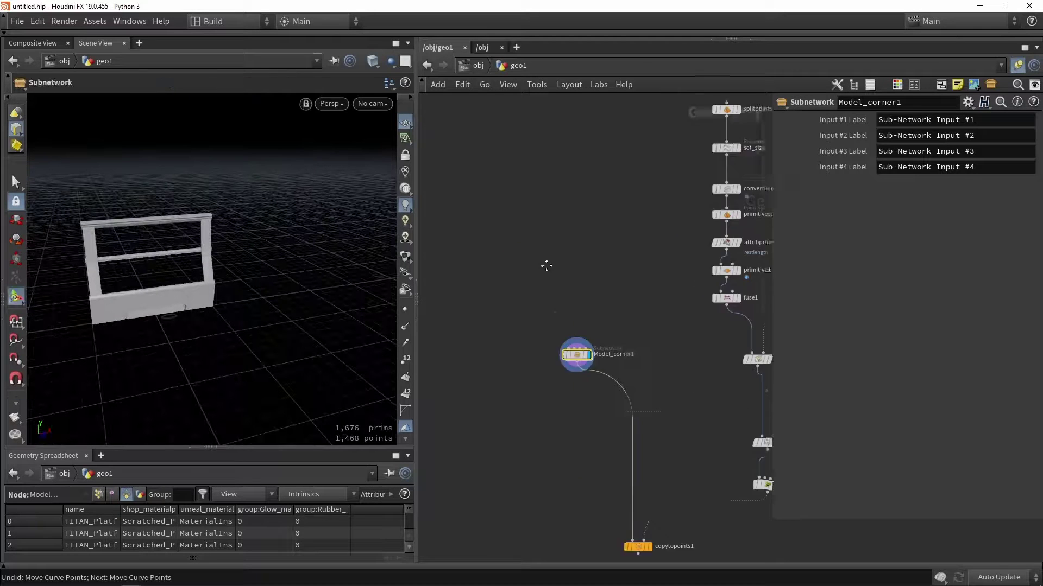
scroll(546, 266, "down", 4)
scroll(561, 263, "up", 6)
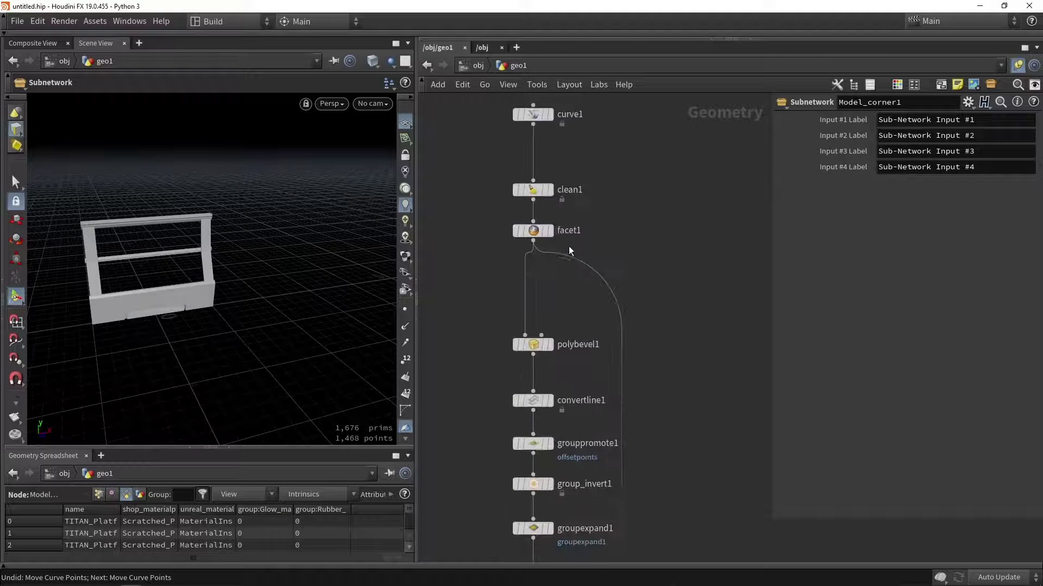
middle_click_drag(573, 376, 537, 144)
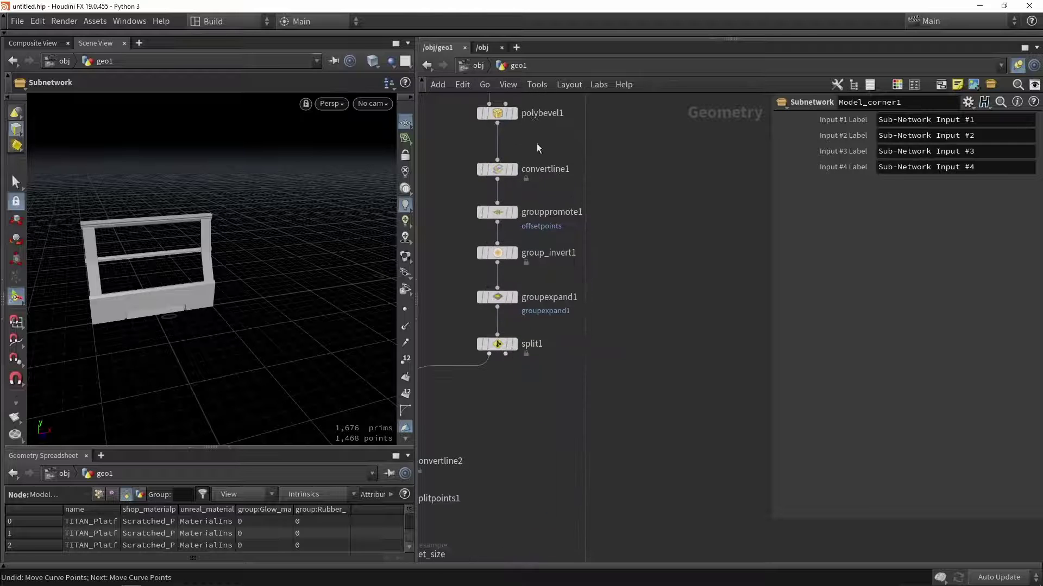
left_click(515, 344)
left_click(499, 344)
left_click_drag(168, 270, 146, 274, "alt")
scroll(117, 257, "down", 5)
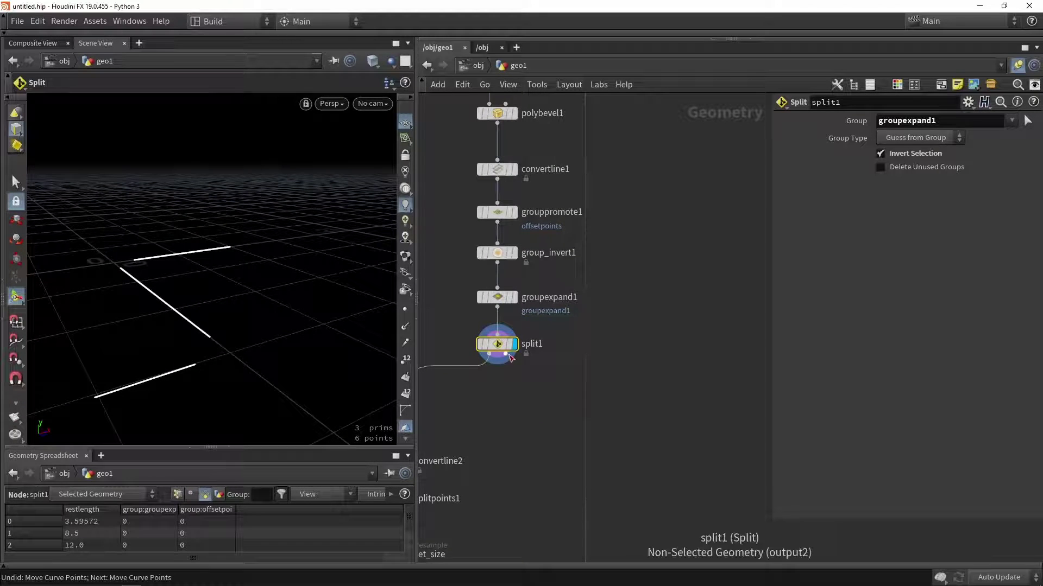
- Add a Fuse node to split1's Non-Selected Geometry output and display the corner curves
middle_click_drag(506, 358, 511, 246)
scroll(510, 246, "down", 1)
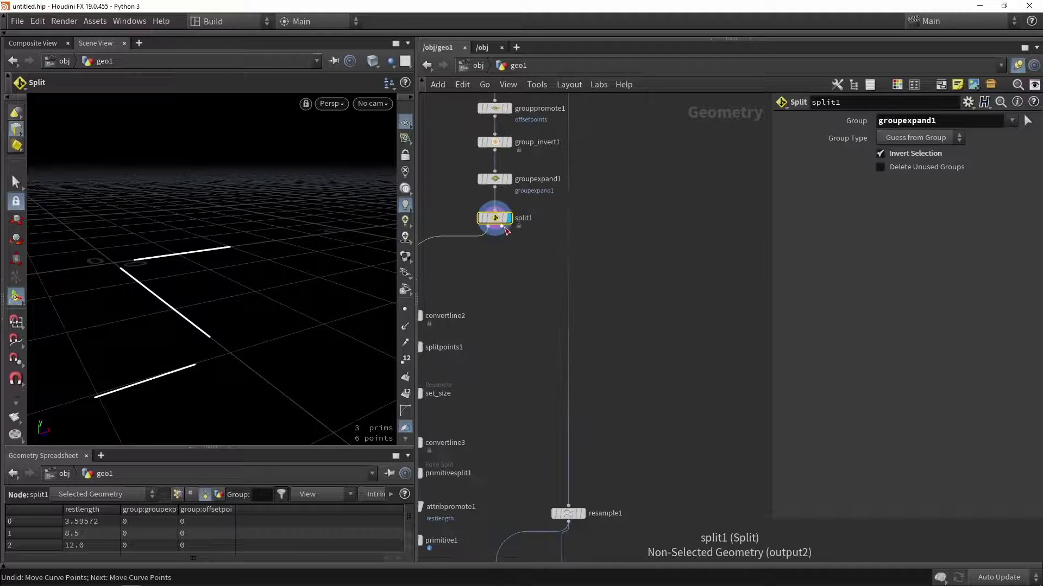
left_click_drag(504, 230, 696, 292)
key("Tab")
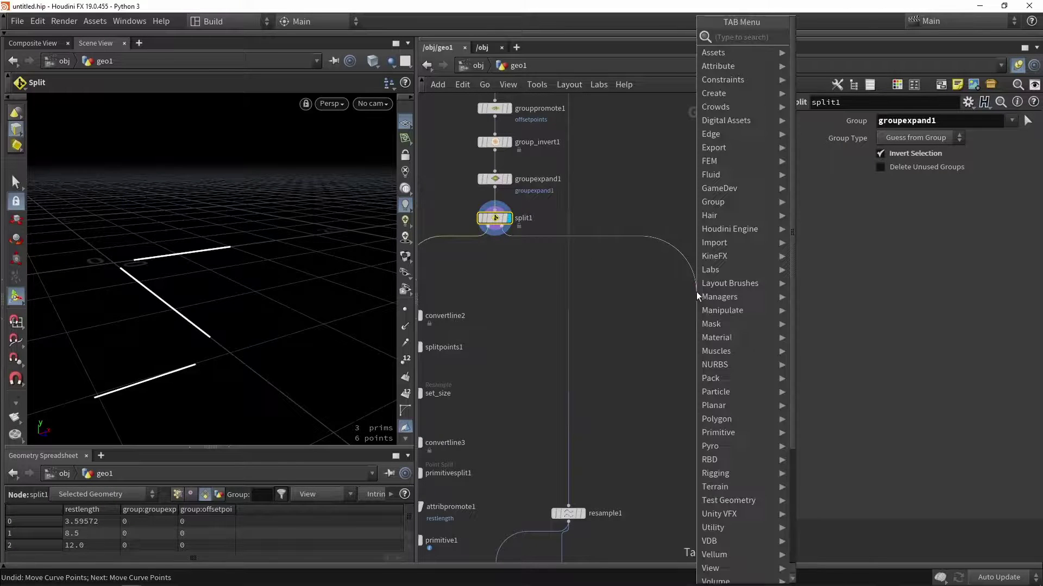
type("fu")
key("Down")
key("Return")
scroll(707, 281, "up", 2)
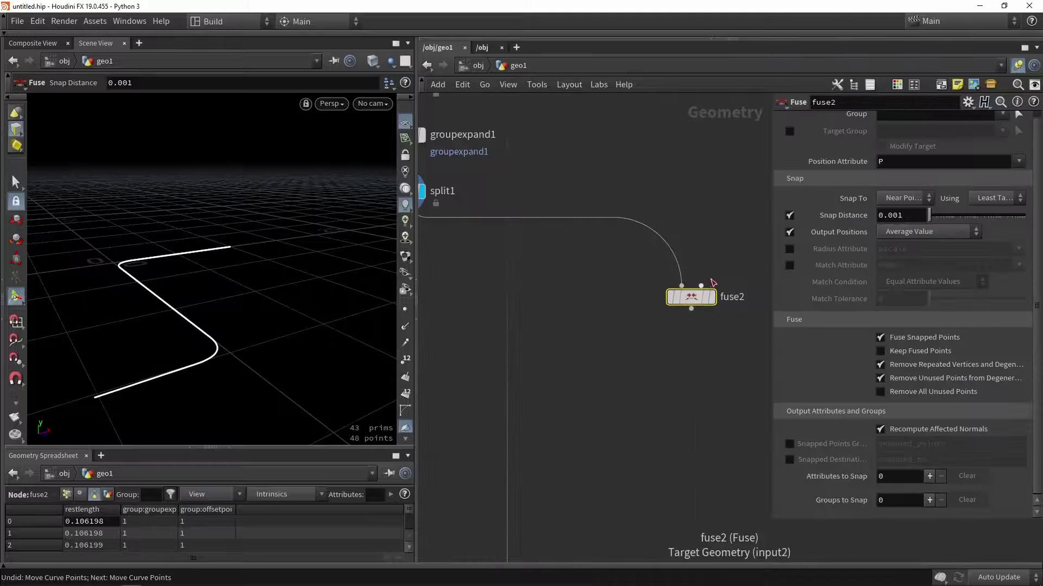
left_click(712, 297)
left_click_drag(693, 298, 725, 307)
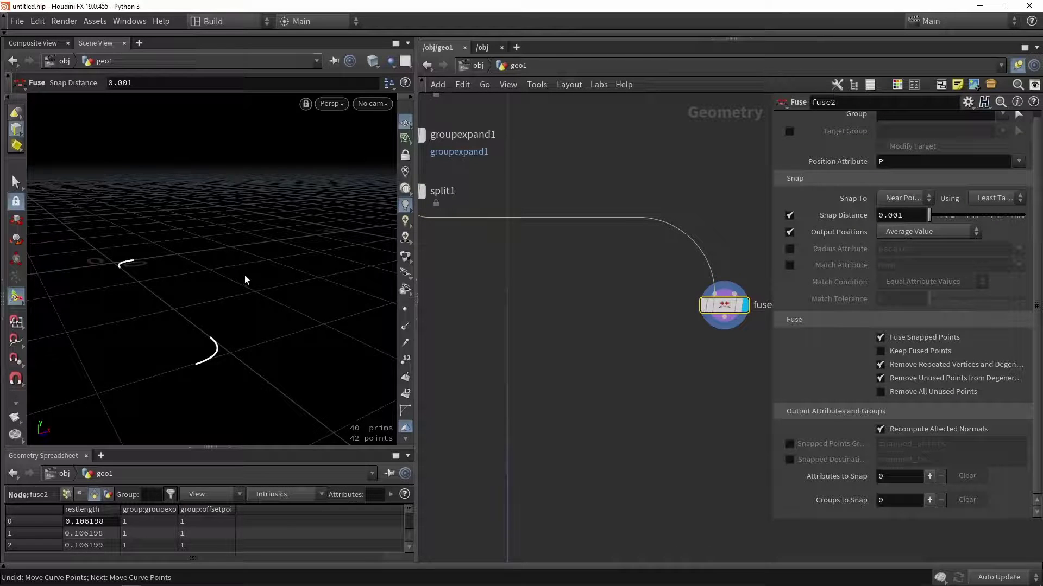
scroll(240, 281, "down", 3)
left_click_drag(242, 282, 326, 312, "alt")
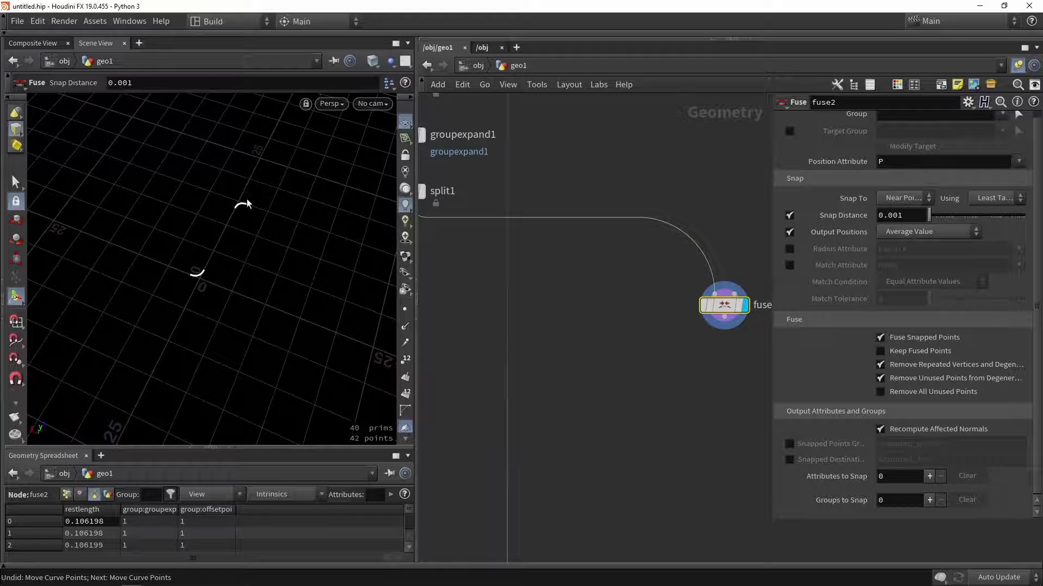
- Move the fuse2 node to an open area of the network, away from the existing branches
middle_click_drag(665, 378, 536, 284)
scroll(538, 280, "down", 3)
scroll(557, 247, "up", 2)
left_click_drag(554, 236, 668, 333)
middle_click_drag(660, 284, 564, 213)
scroll(563, 213, "up", 1)
scroll(563, 212, "down", 3)
left_click_drag(570, 240, 633, 268)
scroll(636, 273, "up", 3)
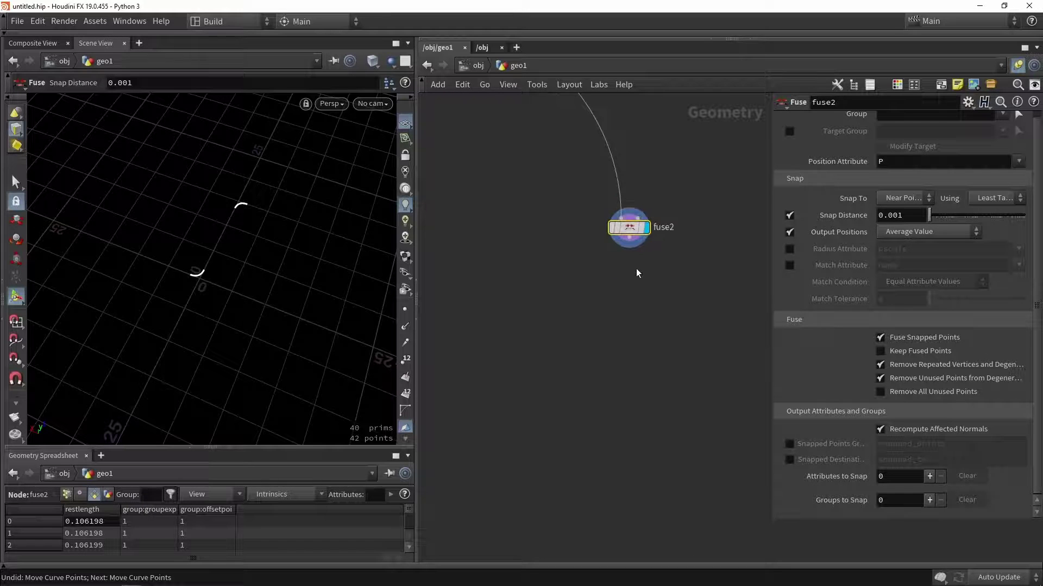
scroll(637, 265, "up", 2)
middle_click_drag(667, 176, 644, 266)
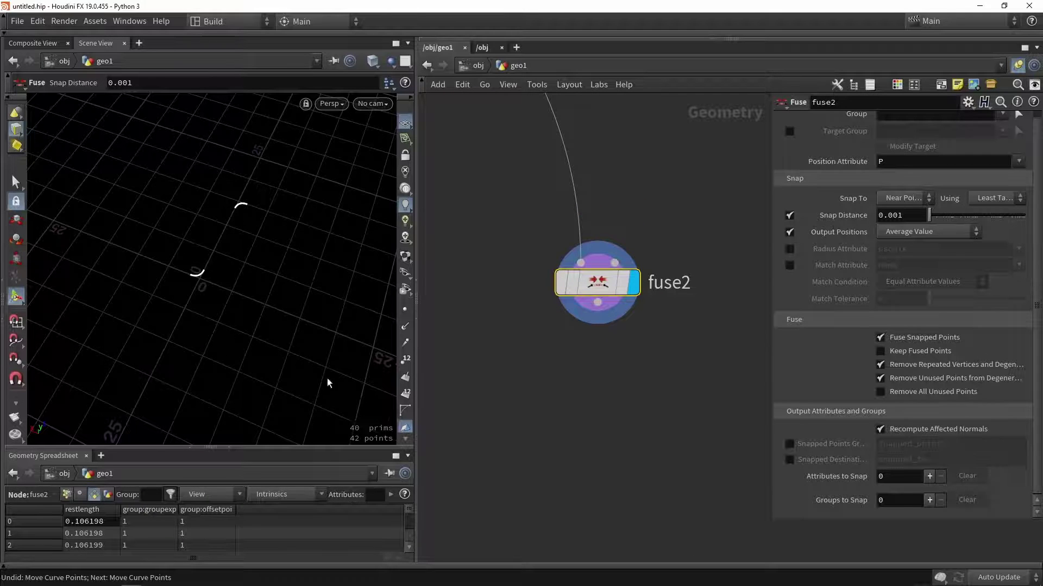
- Turn on primitive numbers in the viewport to inspect one corner arc up close
right_click_drag(328, 383, 242, 282, "alt")
left_click(406, 398)
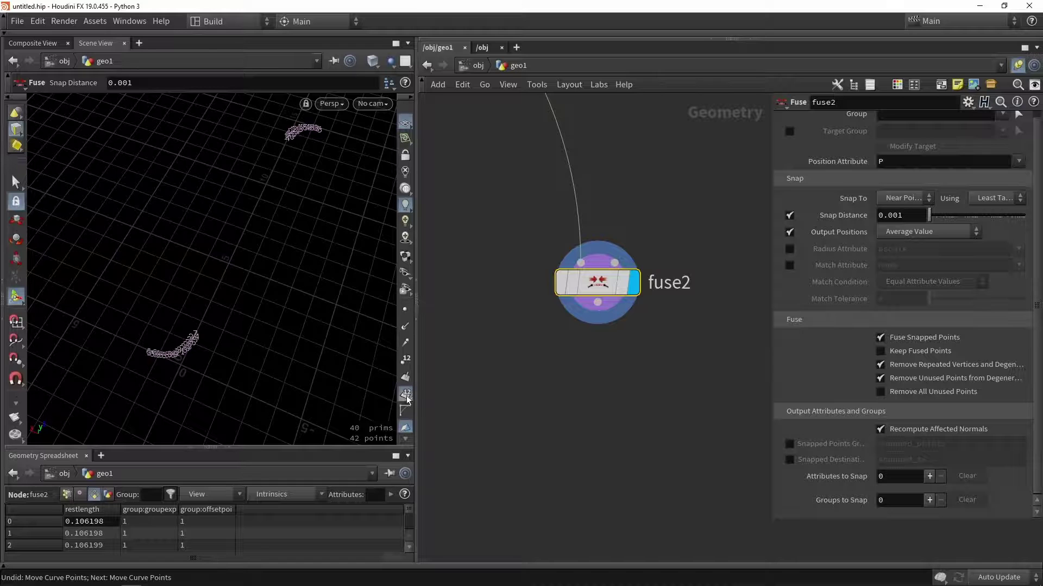
scroll(176, 369, "up", 3)
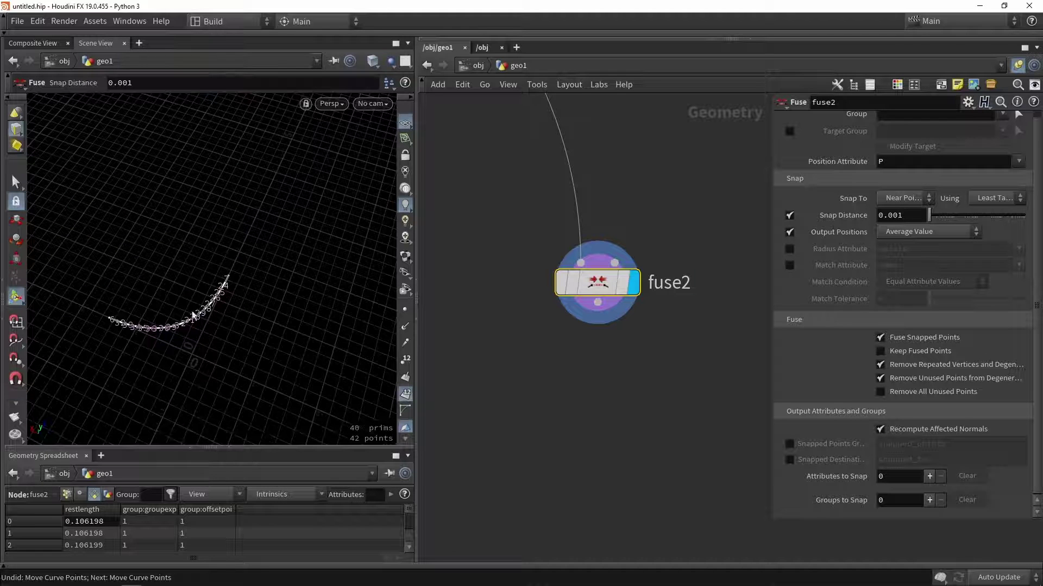
- Add a PolyPath node, wire it after fuse2 and display its result
left_click(587, 387)
key("Tab")
type("polypa")
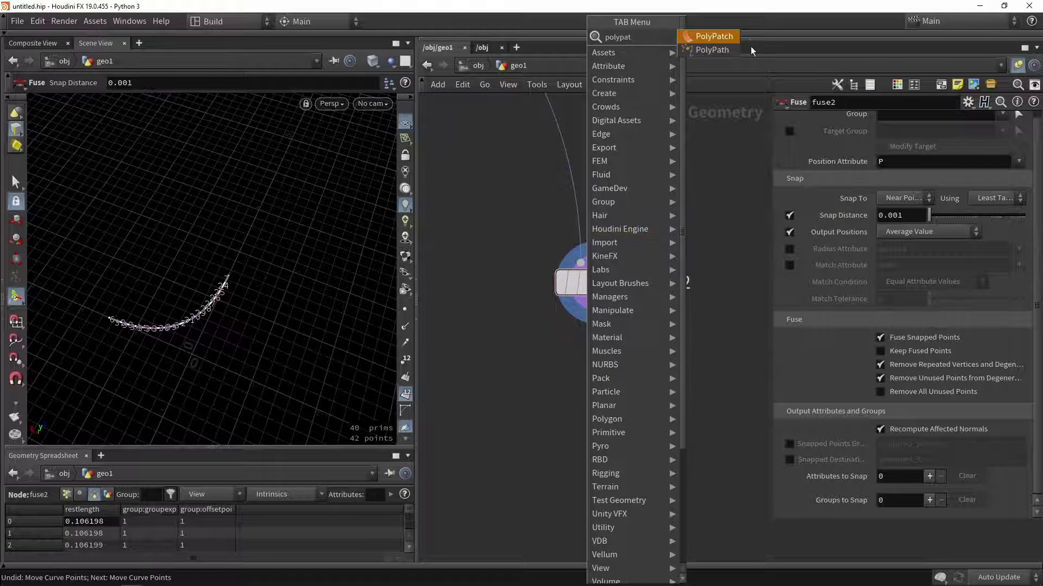
left_click(711, 49)
left_click(635, 428)
left_click_drag(597, 302, 594, 361)
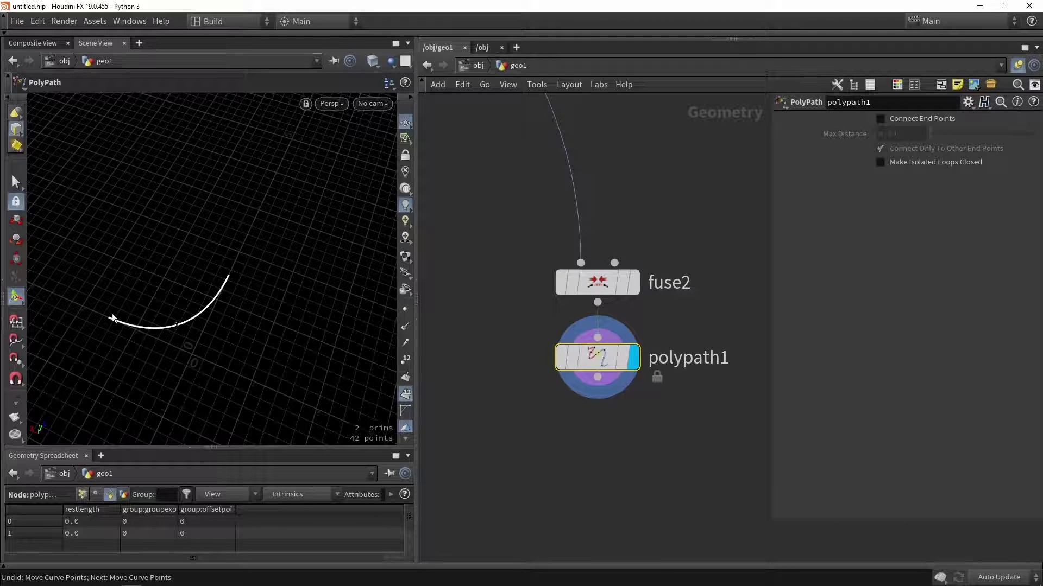
- Add a Resample node below polypath1
scroll(633, 429, "down", 3)
key("Tab")
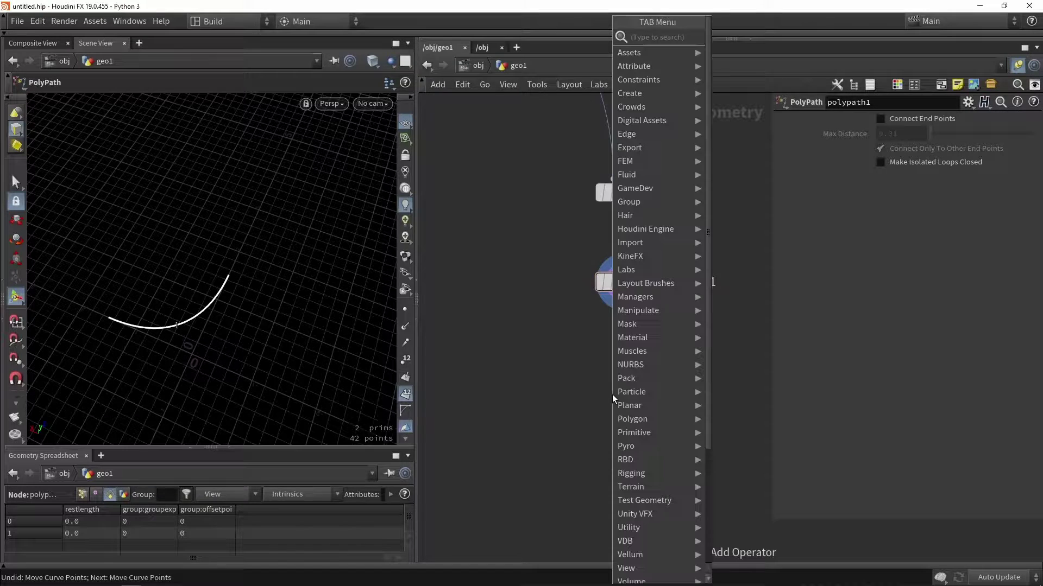
type("res")
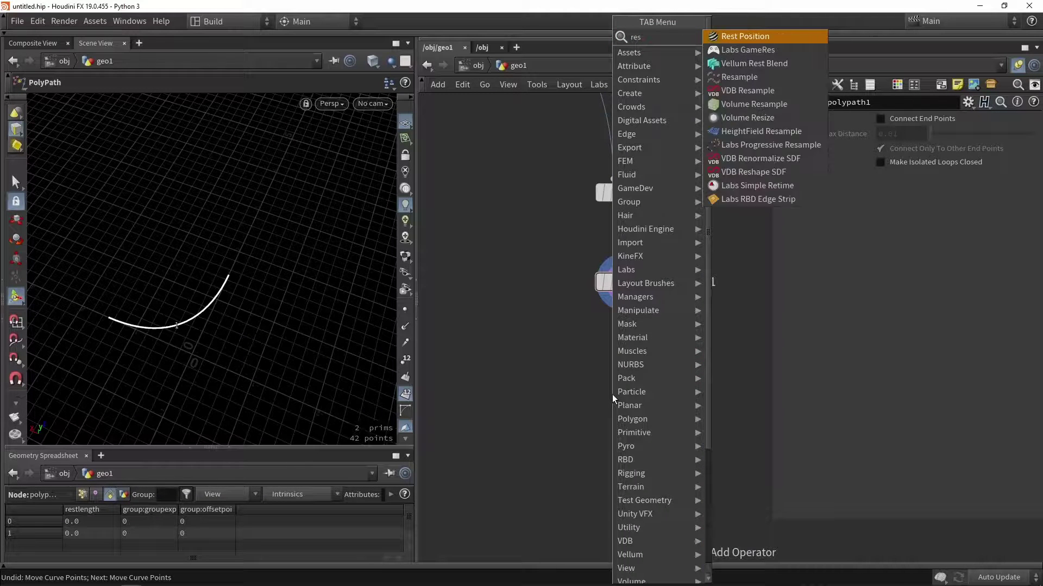
type("a")
left_click(731, 38)
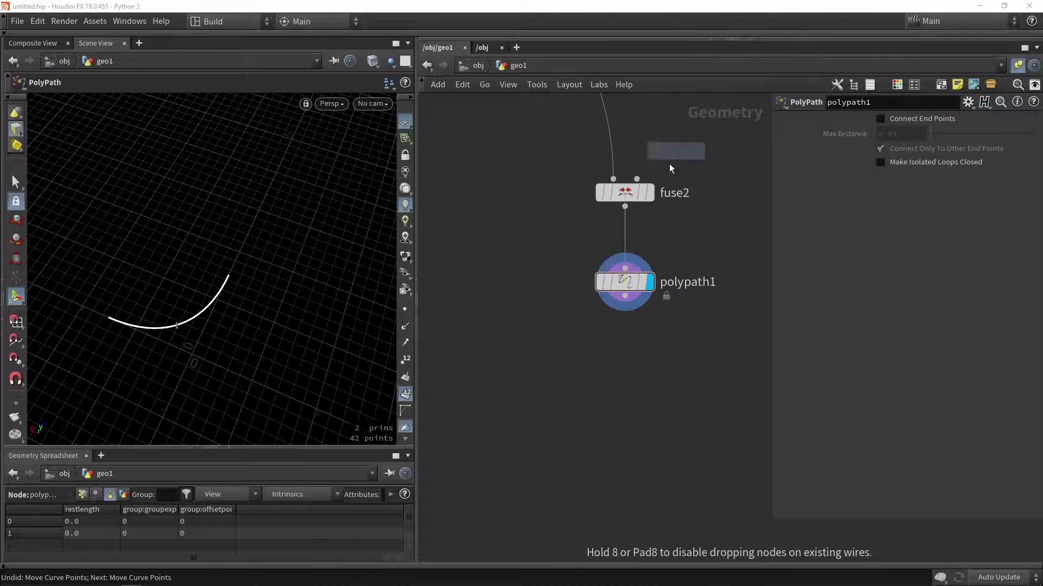
left_click(535, 375)
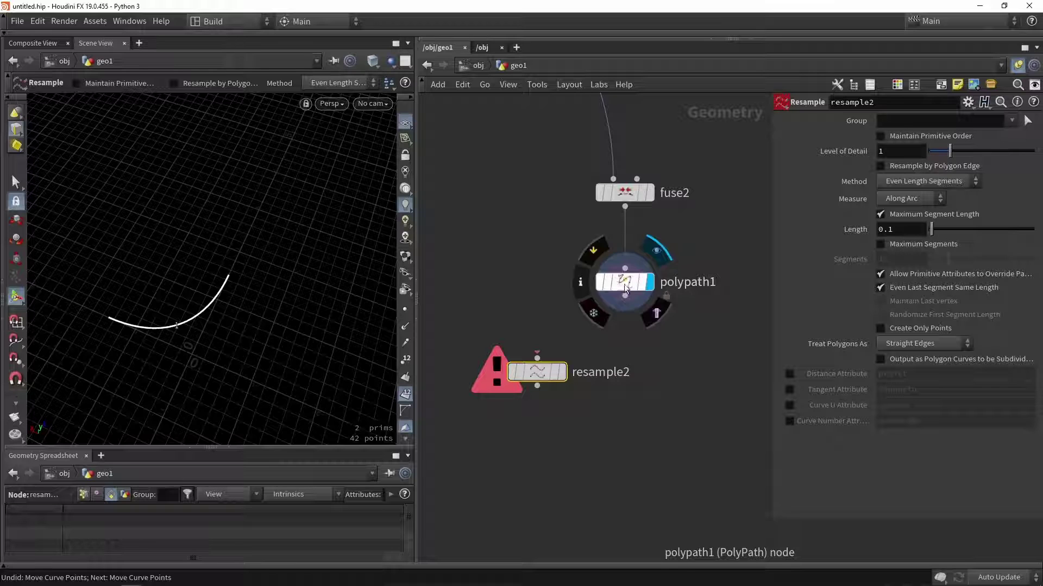
- Turn on point display in the viewport and examine the point spacing along the corner curve
left_click(408, 312)
scroll(155, 320, "up", 5)
middle_click_drag(156, 320, 177, 286)
scroll(221, 276, "down", 5)
scroll(177, 286, "up", 3)
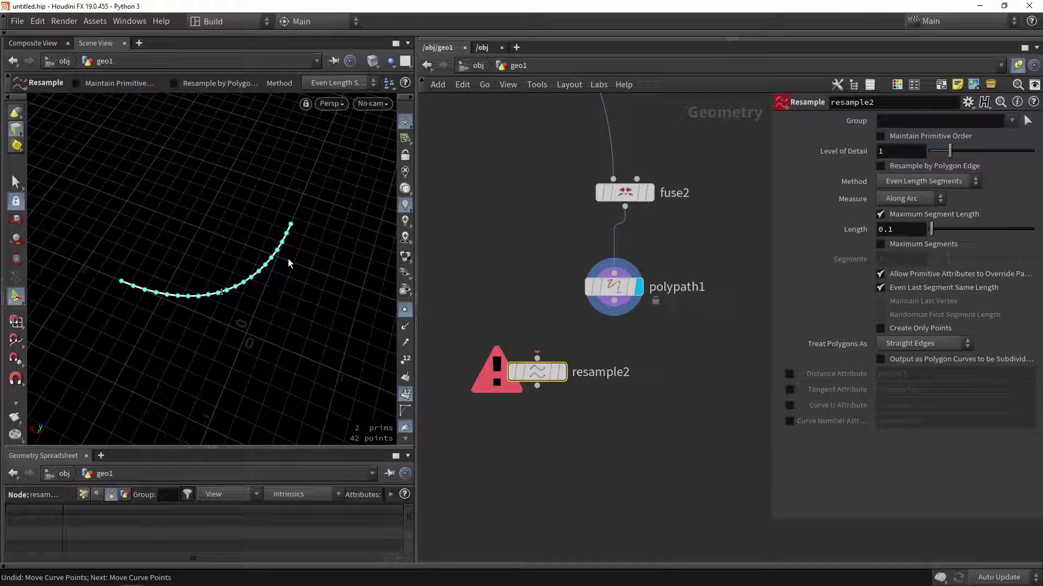
- Wire the Resample node after polypath1, display it and treat its polygons as Subdivision Curves
mouse_move(622, 293)
left_mouse_down()
mouse_move(632, 265)
mouse_move(537, 358)
mouse_move(634, 332)
left_mouse_up()
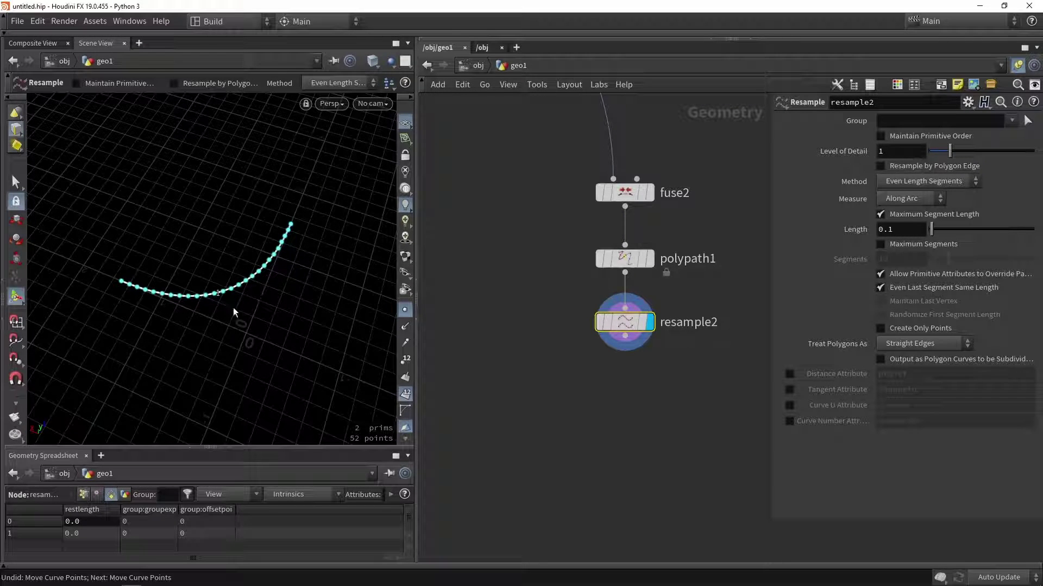
left_click(900, 344)
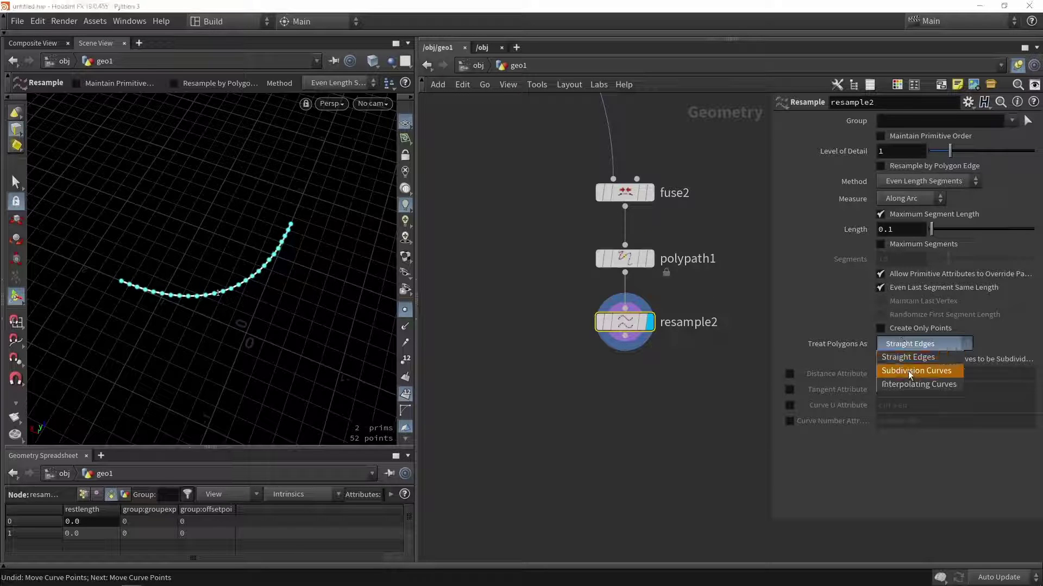
left_click(910, 374)
- Compare the corner curve before and after resampling by displaying polypath1 and then resample2
mouse_move(600, 325)
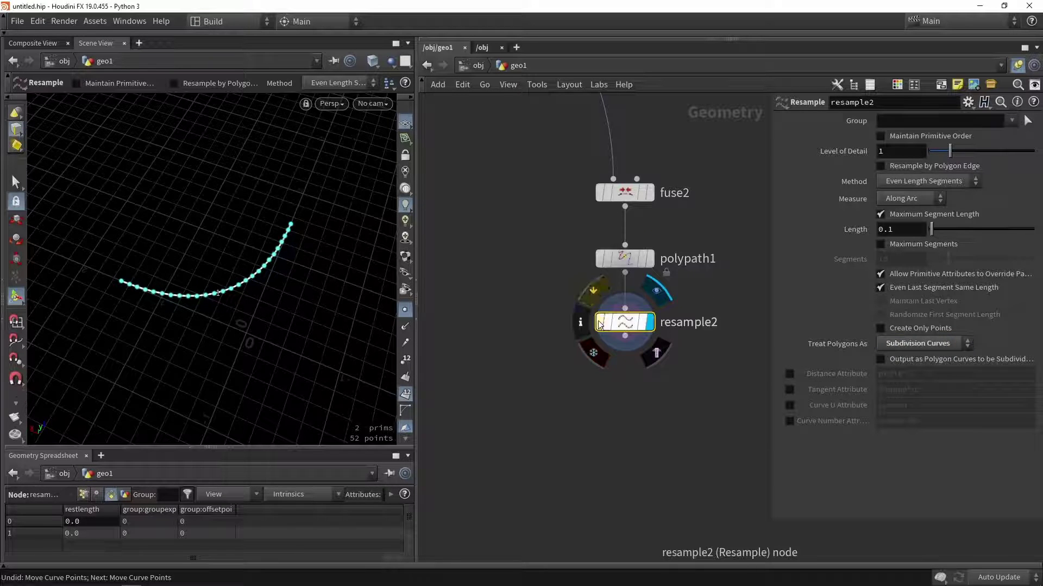
left_click(647, 265)
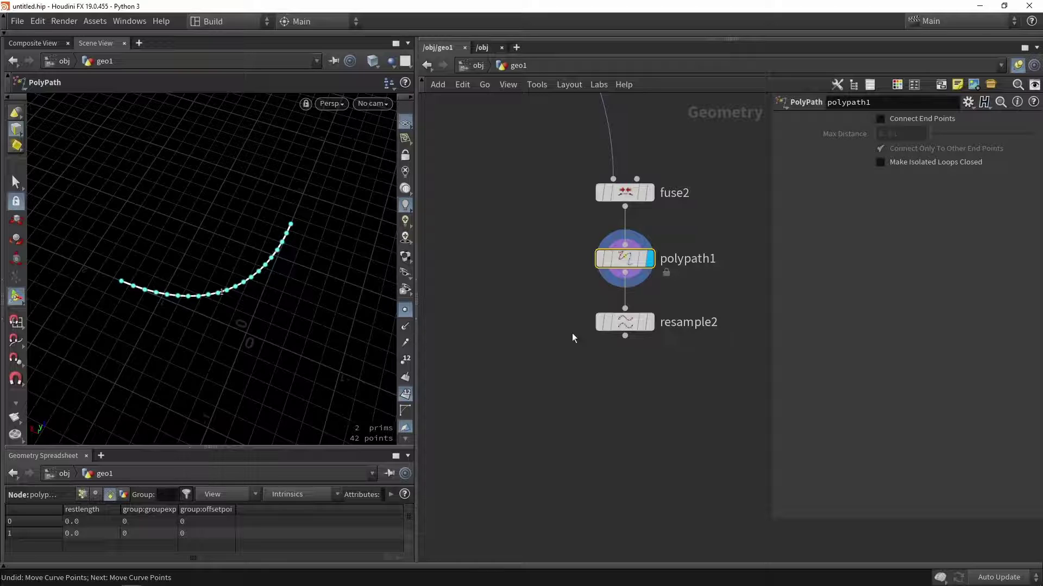
left_click(648, 322)
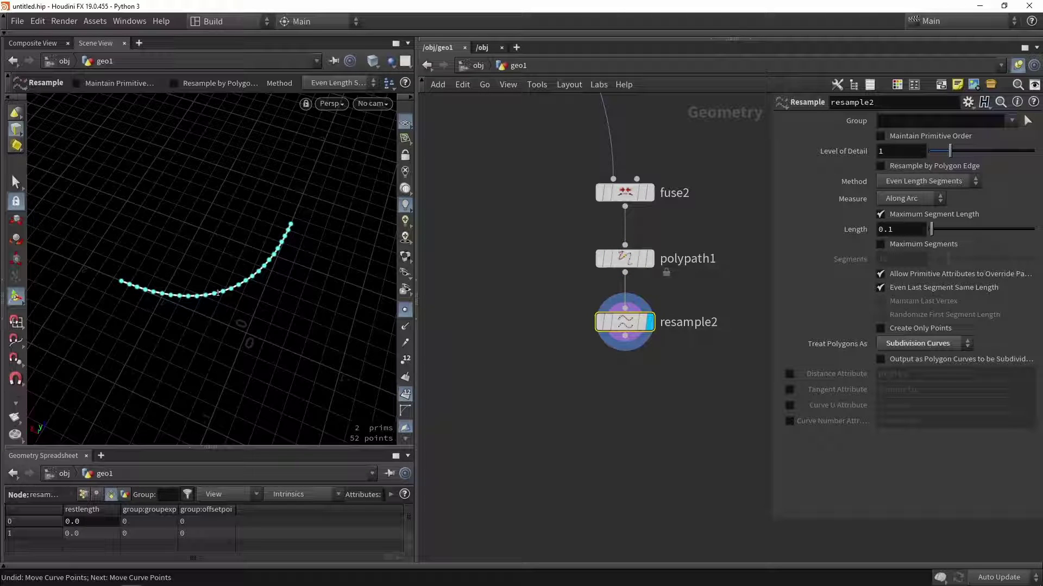
- Add a Chain node in the empty space below resample2
middle_click_drag(607, 480, 610, 433)
left_click(611, 433)
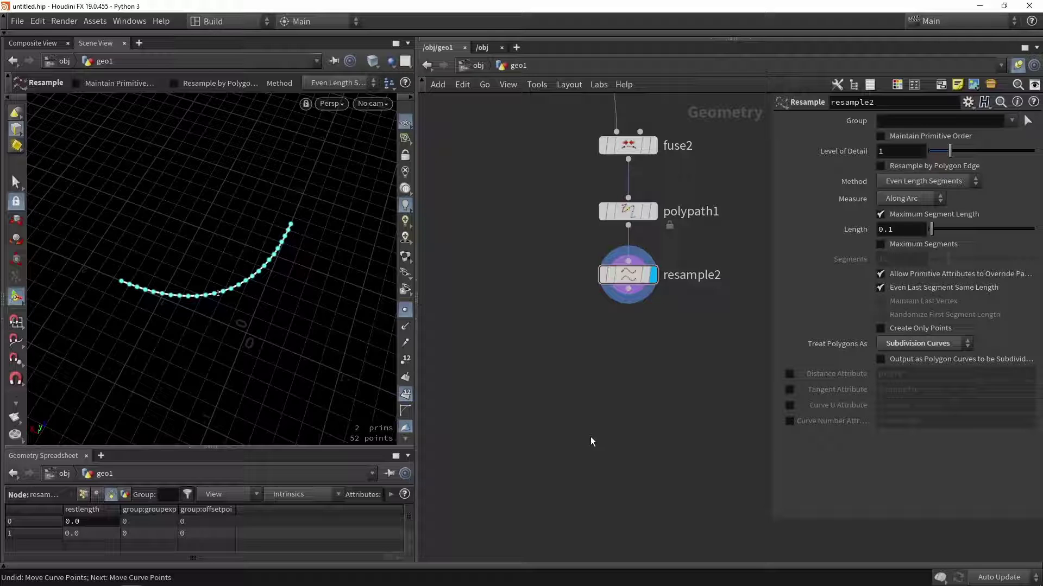
scroll(591, 437, "down", 5)
scroll(592, 419, "up", 3)
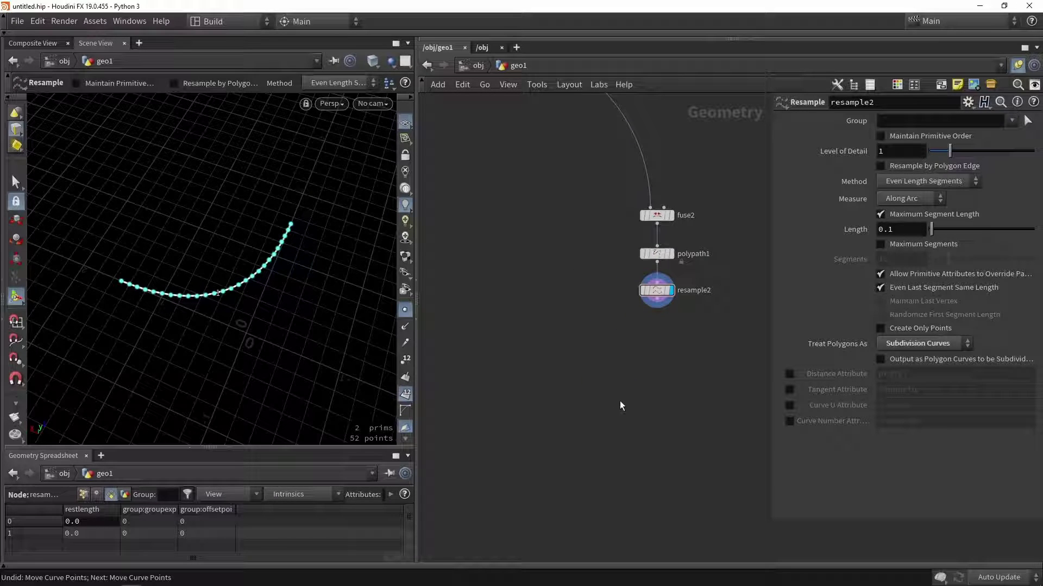
scroll(657, 332, "up", 2)
key("Tab")
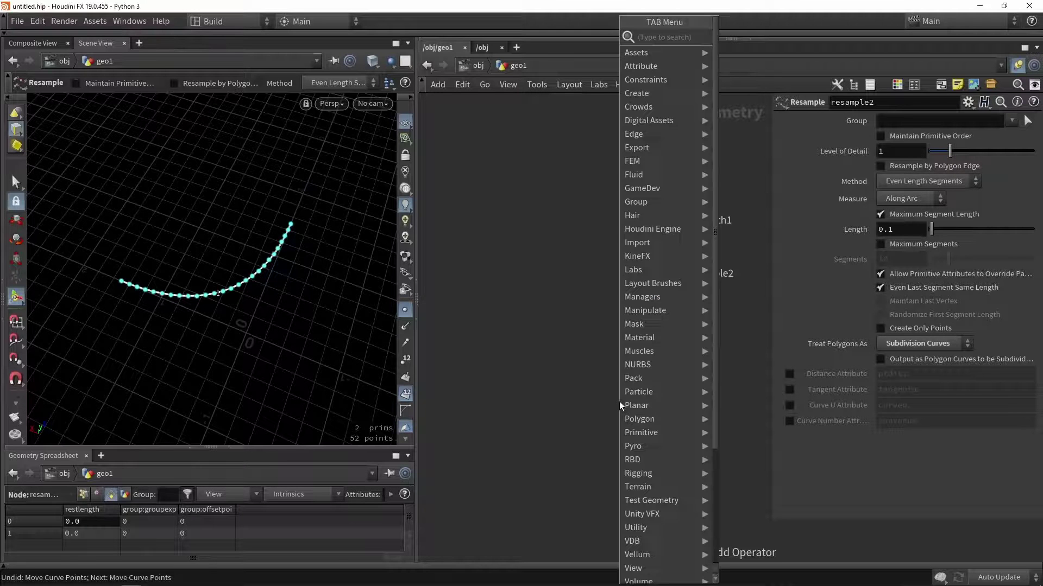
type("chain")
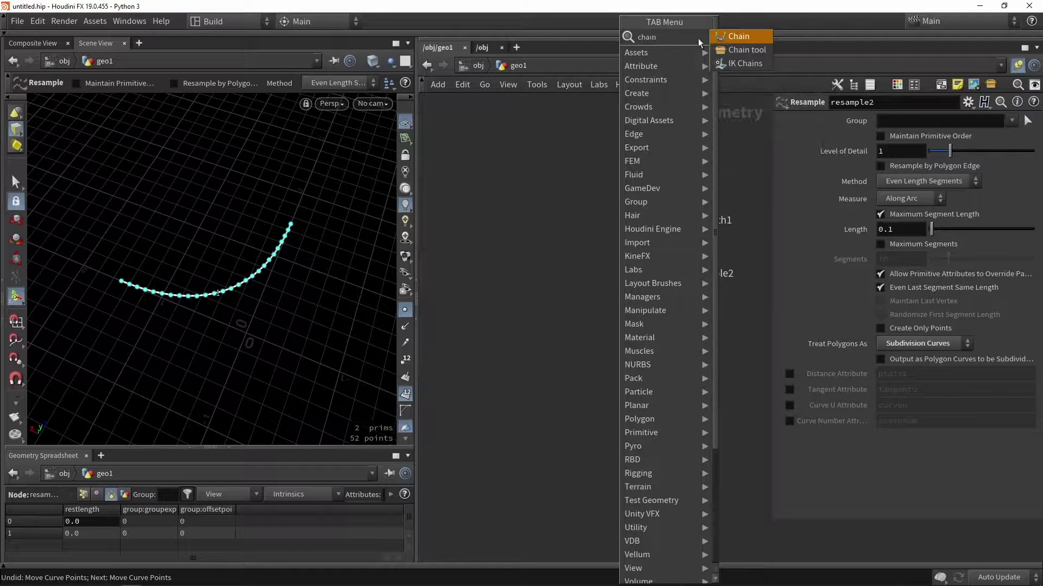
left_click(731, 36)
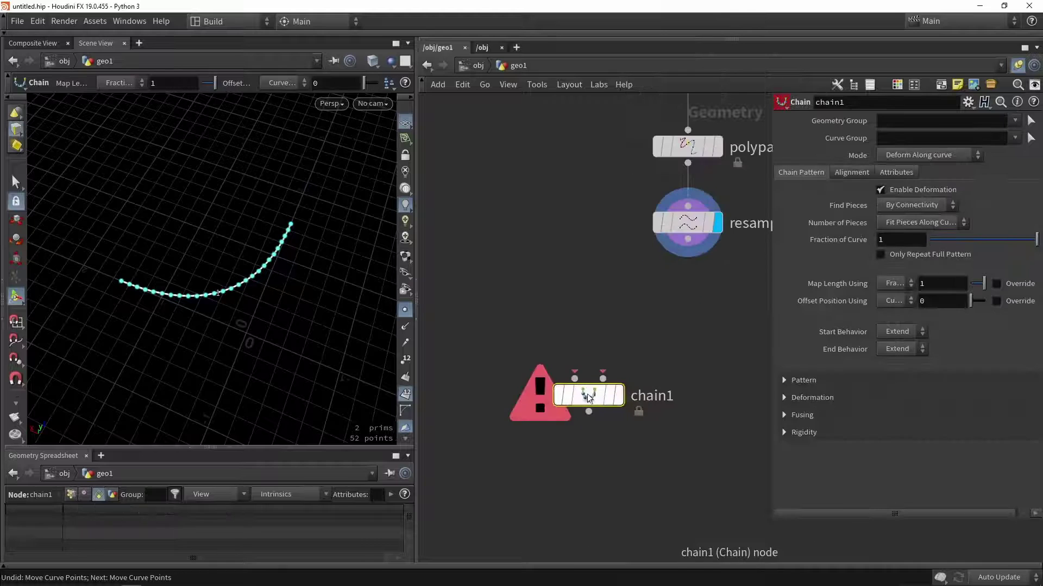
left_click(607, 437)
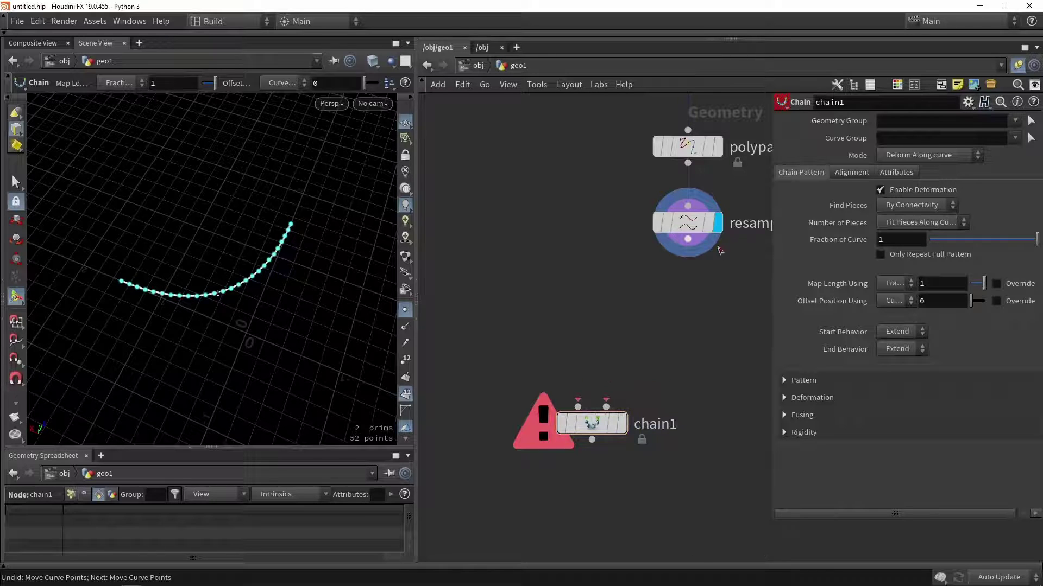
- Paste a copy of the Model_corner subnetwork to the left of resample2 and display it
scroll(672, 281, "down", 5)
scroll(516, 294, "up", 5)
left_click(552, 283)
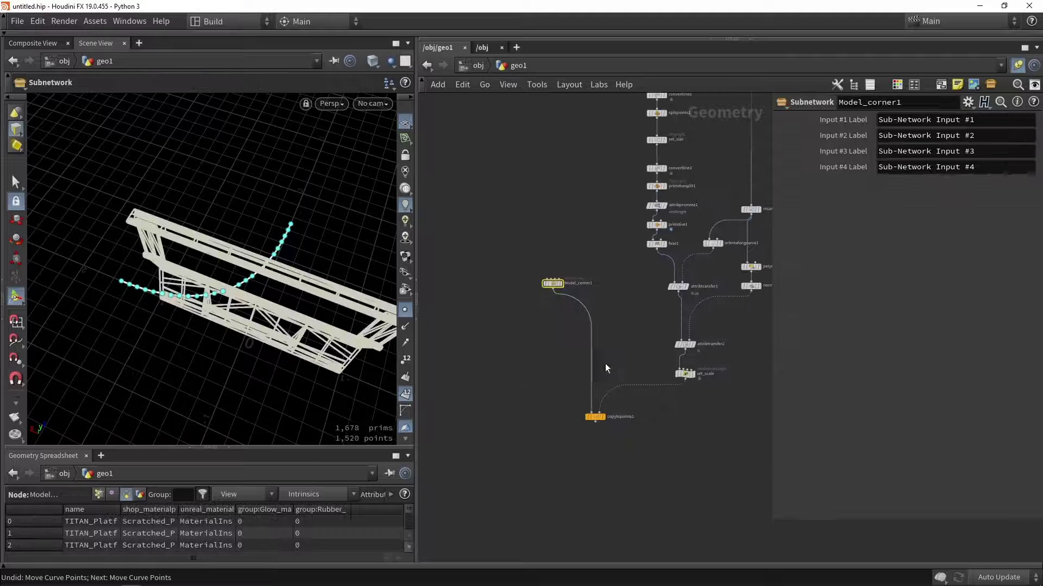
scroll(613, 335, "down", 3)
scroll(605, 263, "up", 5)
left_click(605, 263)
key("ctrl+v")
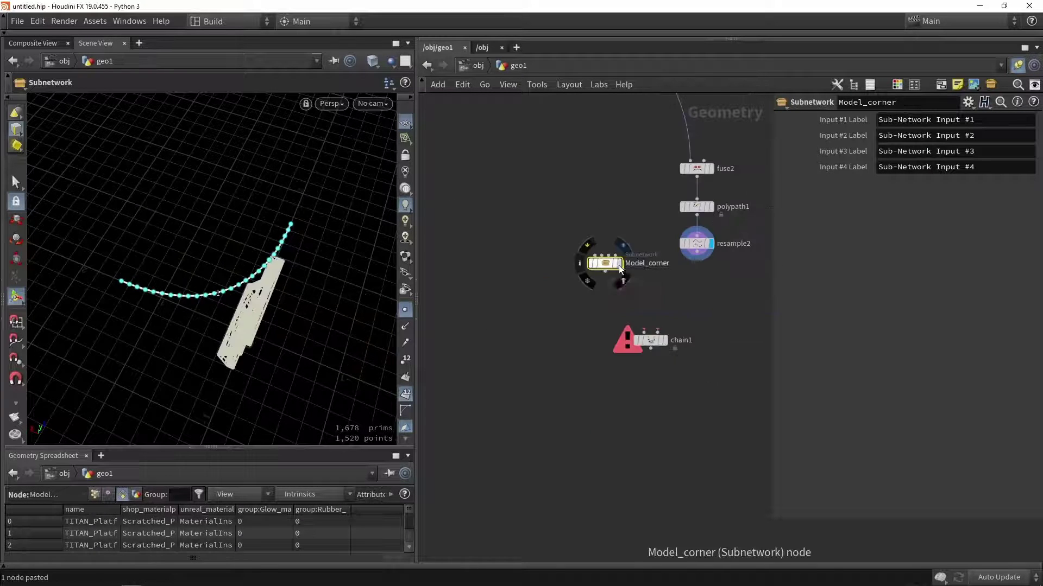
scroll(605, 263, "up", 3)
left_click_drag(599, 262, 522, 230)
left_click(540, 228)
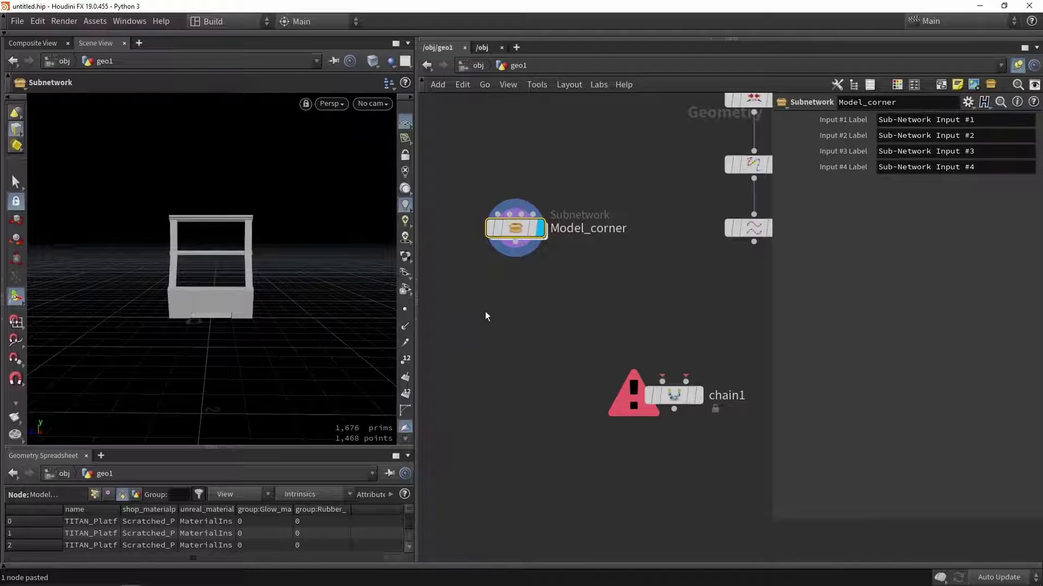
- Wire Model_corner into chain1's first input and resample2 into its second, and display chain1
left_click_drag(515, 248, 662, 381)
middle_click_drag(730, 289, 624, 279)
left_click_drag(648, 232, 581, 371)
left_click(594, 388)
left_click(567, 389)
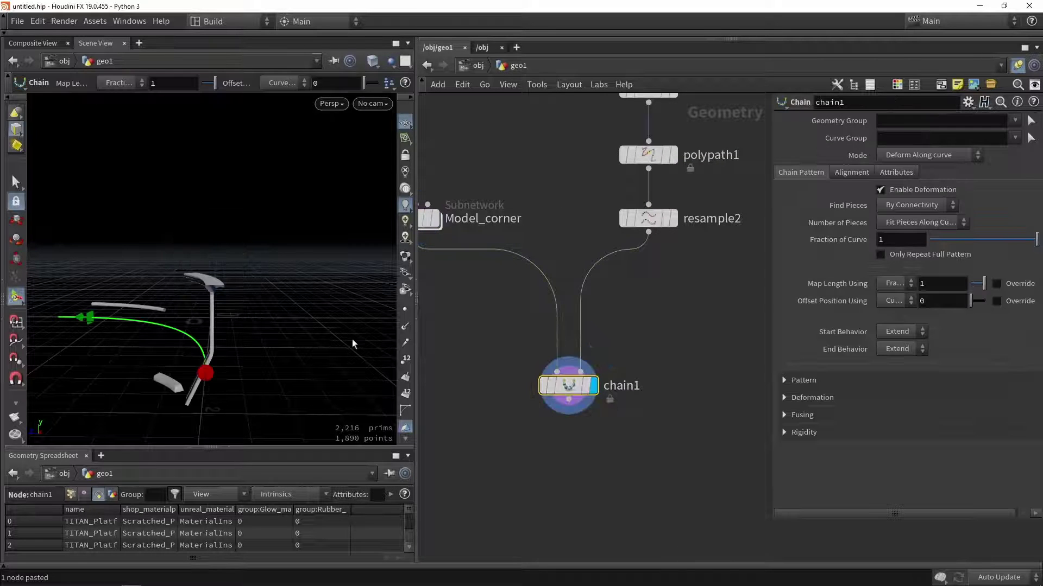
- Set chain1 to find its pieces By Piece Attribute
left_click_drag(265, 317, 218, 298, "alt")
key("Return")
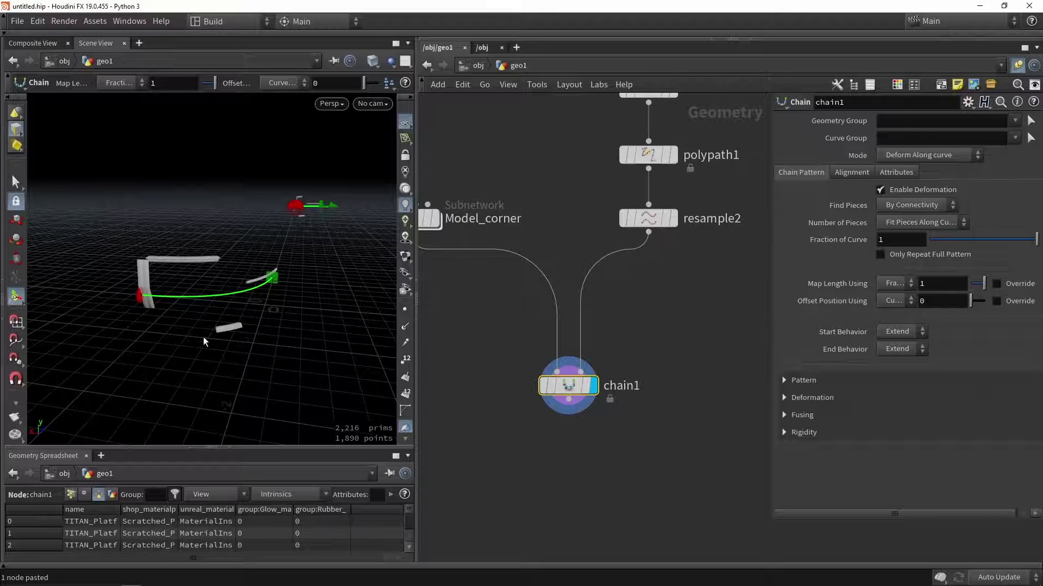
left_click_drag(205, 341, 247, 317)
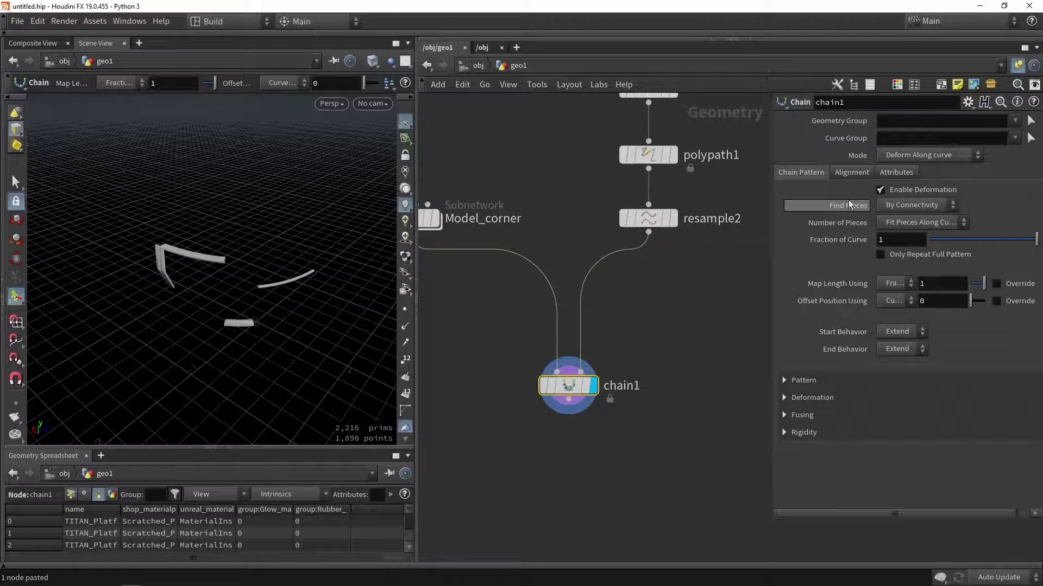
left_click(903, 206)
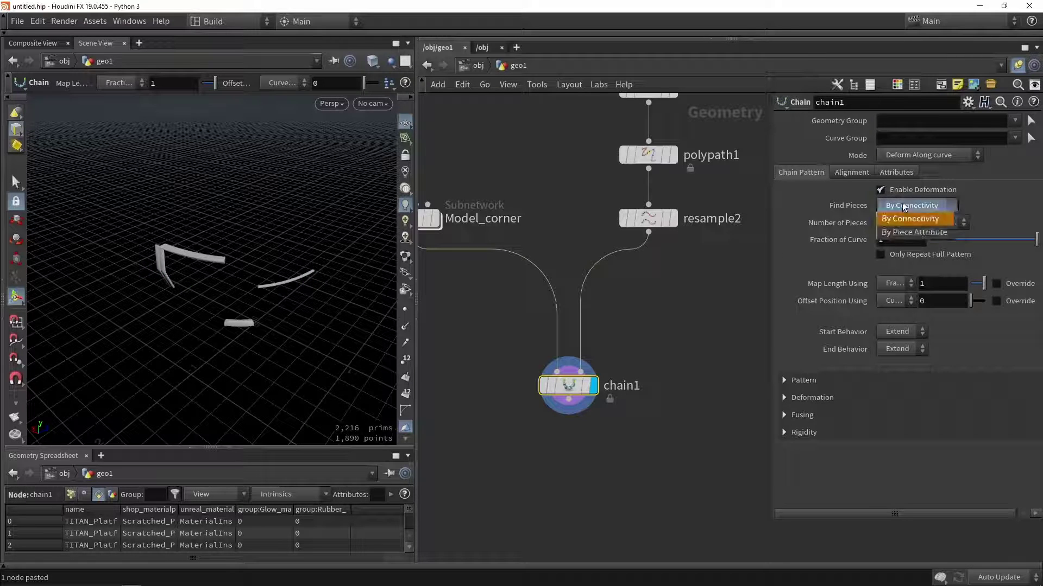
left_click(907, 231)
- Examine from several angles how the railing model bends along the corner curve
left_click_drag(237, 319, 382, 292, "alt")
left_click_drag(296, 295, 375, 281, "alt")
left_click_drag(126, 274, 79, 329, "alt")
middle_click_drag(173, 260, 300, 200, "alt")
mouse_move(300, 200)
left_mouse_down("alt")
mouse_move(354, 171)
mouse_move(305, 202)
left_mouse_up("alt")
right_click_drag(305, 203, 307, 225, "alt")
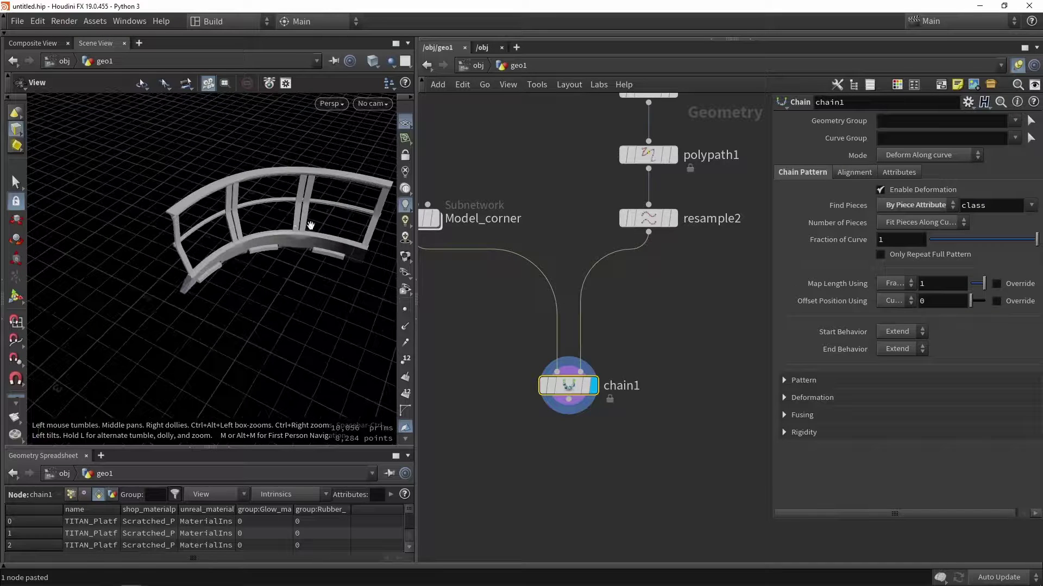
left_click_drag(307, 222, 302, 249, "alt")
middle_click_drag(301, 249, 261, 273, "alt")
left_click_drag(260, 273, 277, 256, "alt")
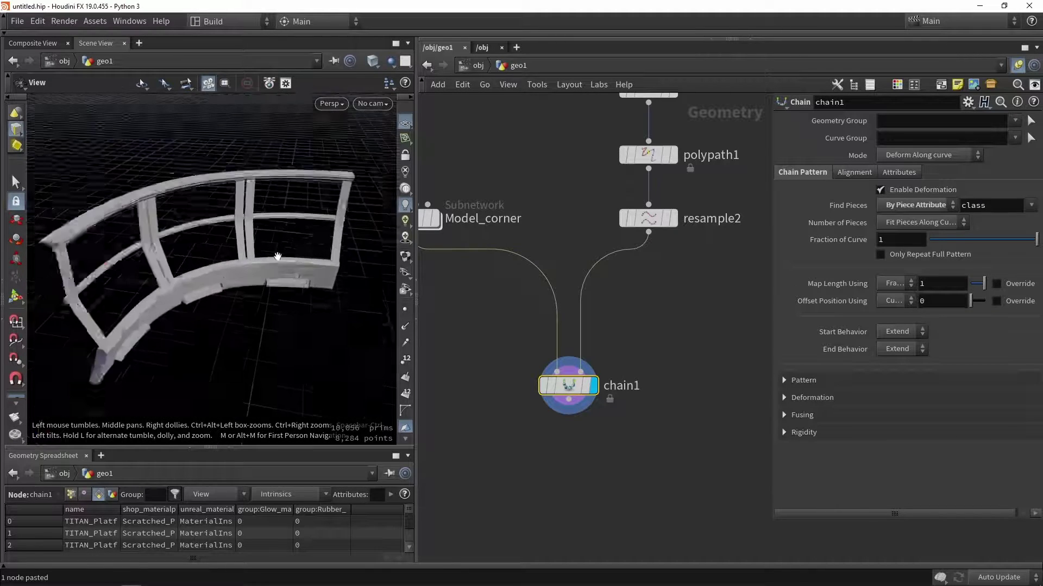
right_click_drag(277, 256, 280, 276, "alt")
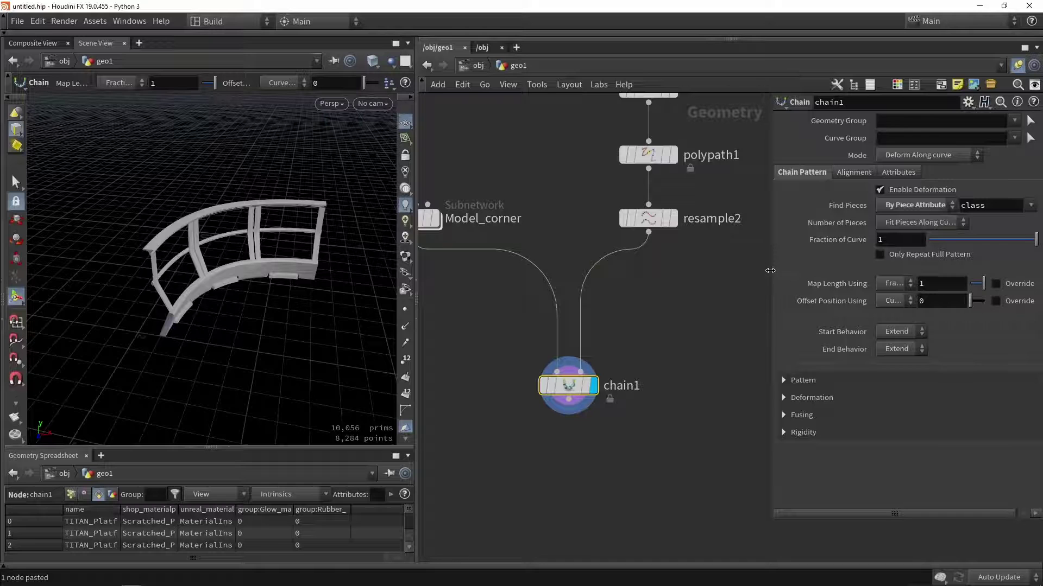
- Template resample2 and examine the end of the deformed railing against the curve in the Top view
left_click_drag(772, 275, 683, 278)
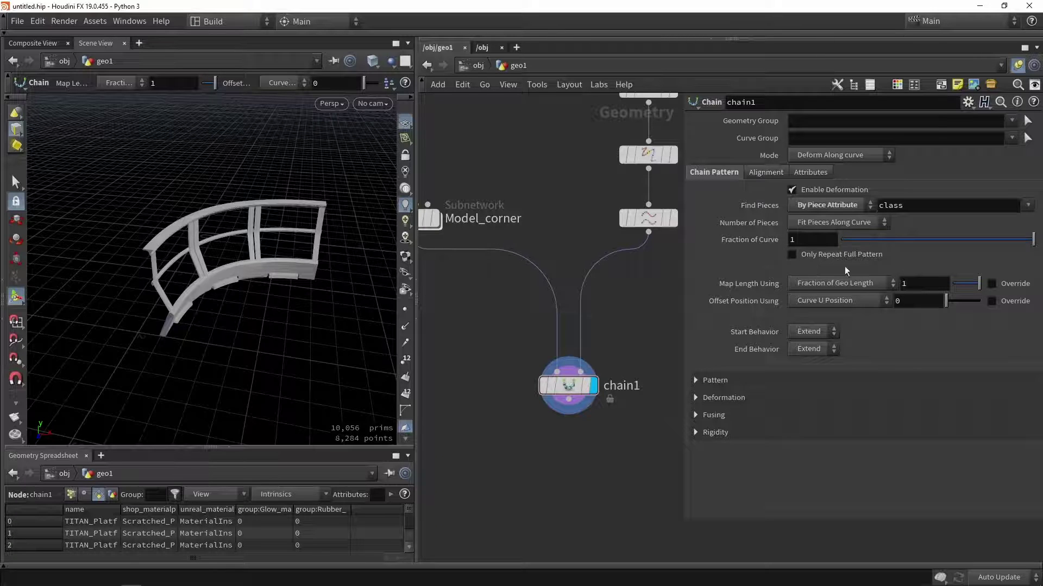
left_click(665, 218)
key("Escape")
scroll(163, 326, "up", 10)
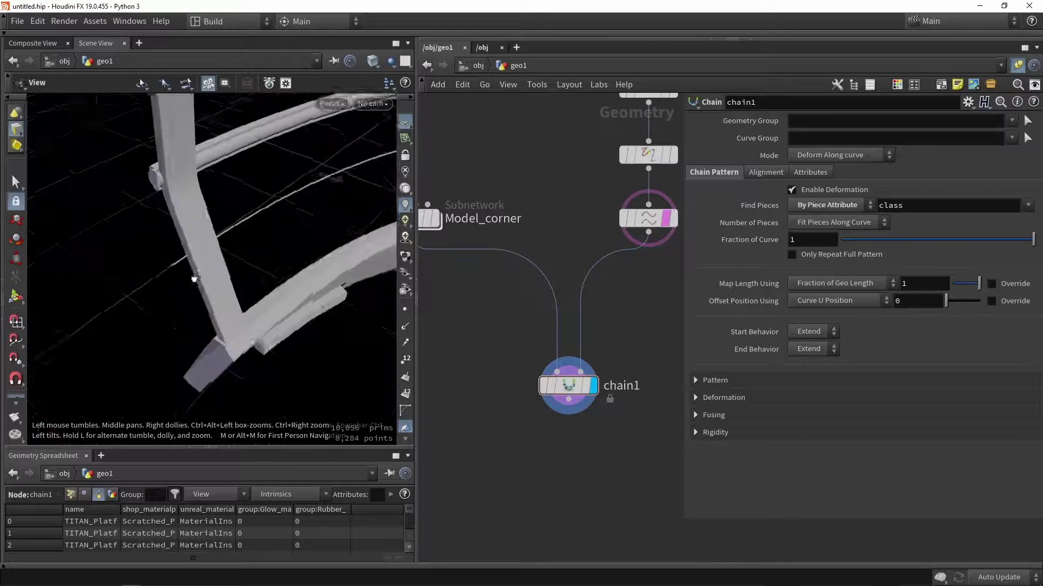
left_click_drag(138, 296, 236, 288)
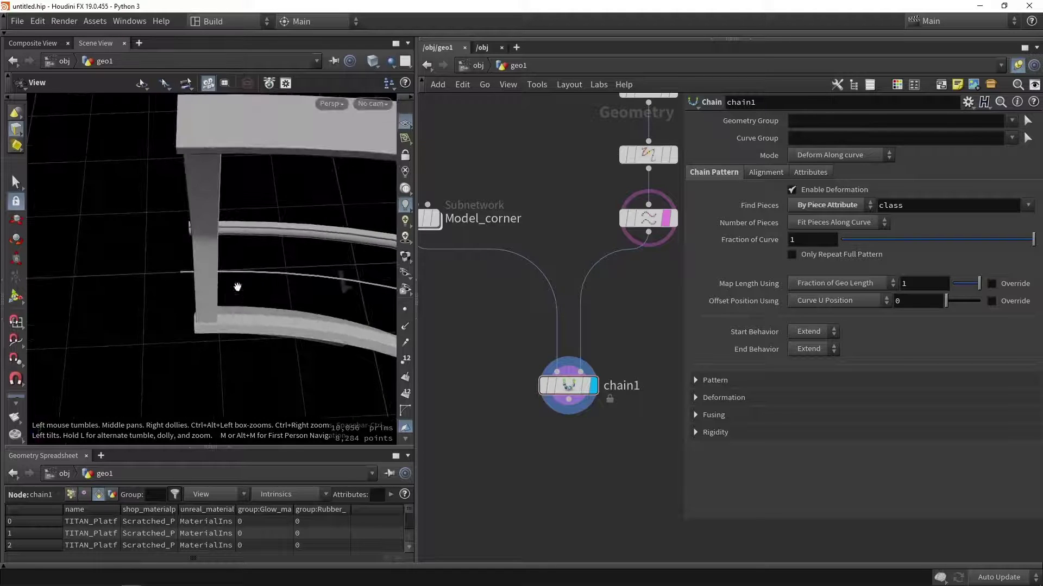
key("space+2")
scroll(219, 133, "up", 10)
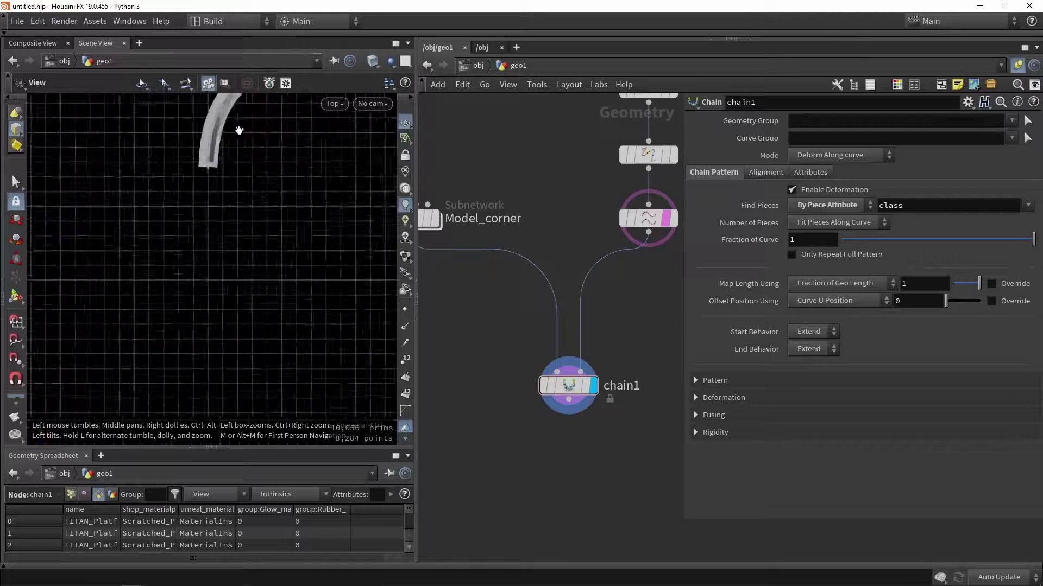
scroll(197, 174, "up", 5)
key("Return")
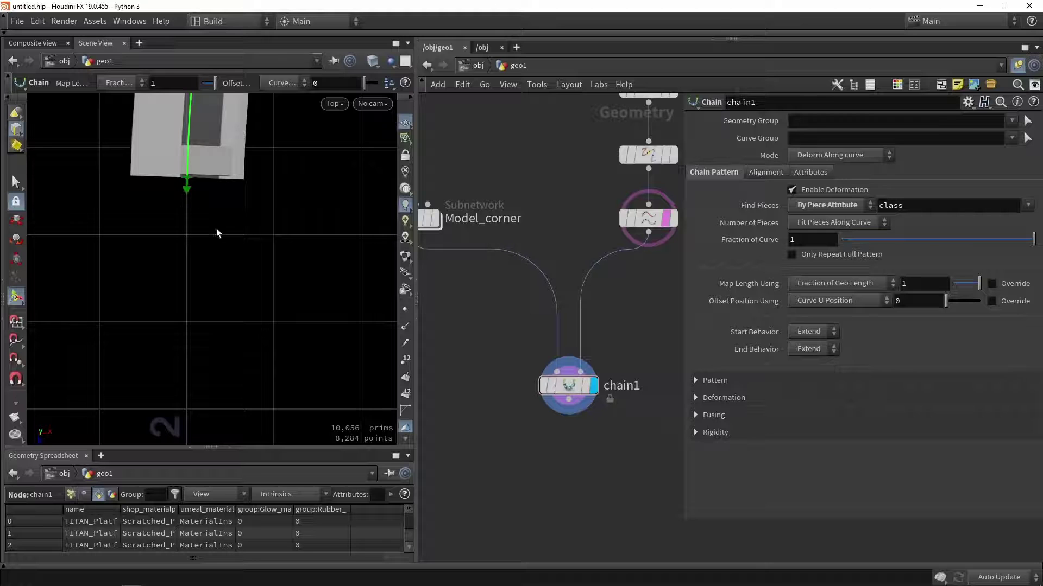
- Map chain1's length using Fraction of Curve Length and offset its position using Fraction of Geo Length
key("Escape")
key("Return")
left_click(824, 281)
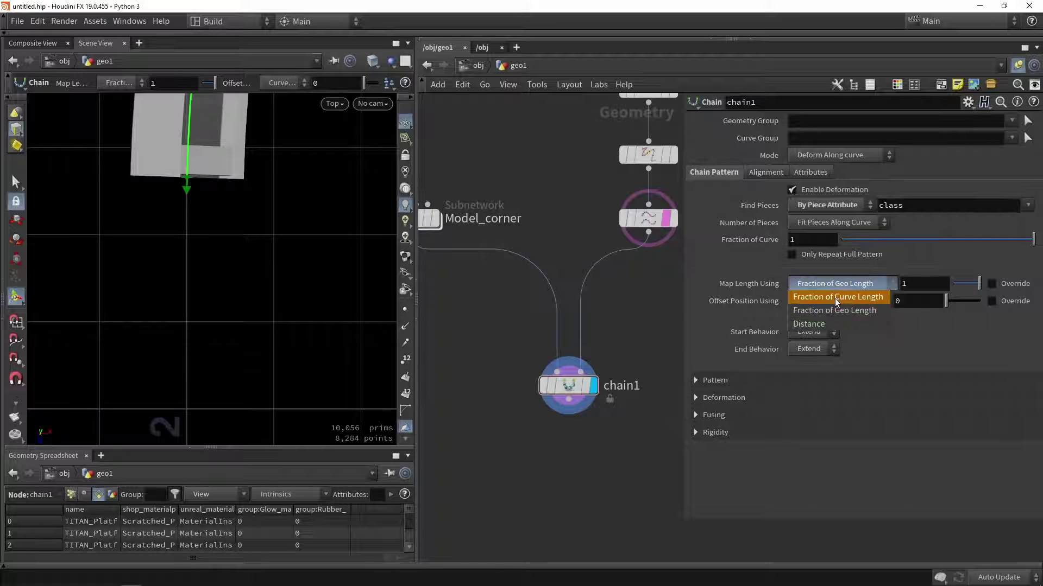
left_click(835, 298)
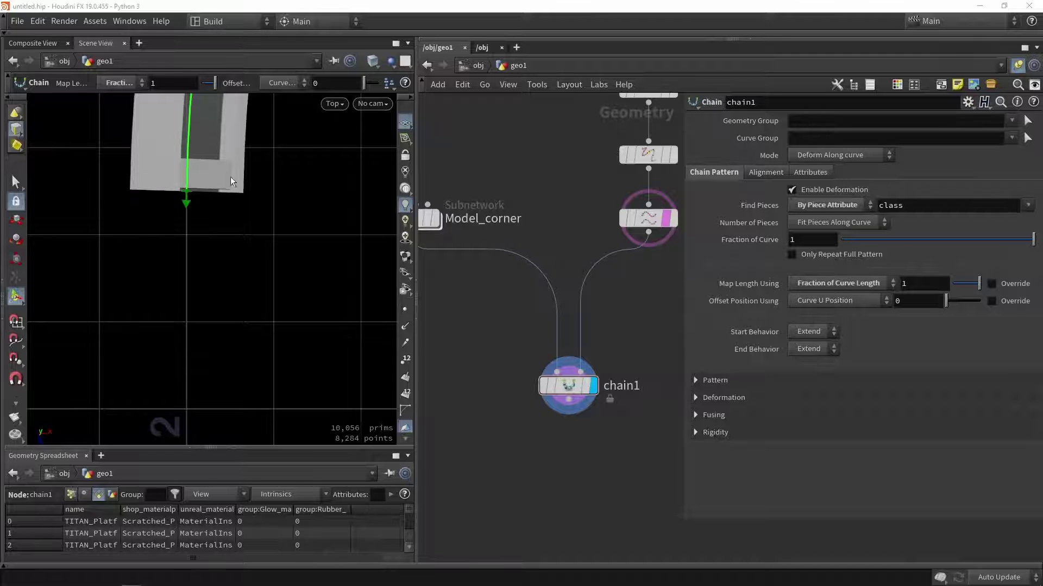
left_click(803, 282)
left_click(806, 267)
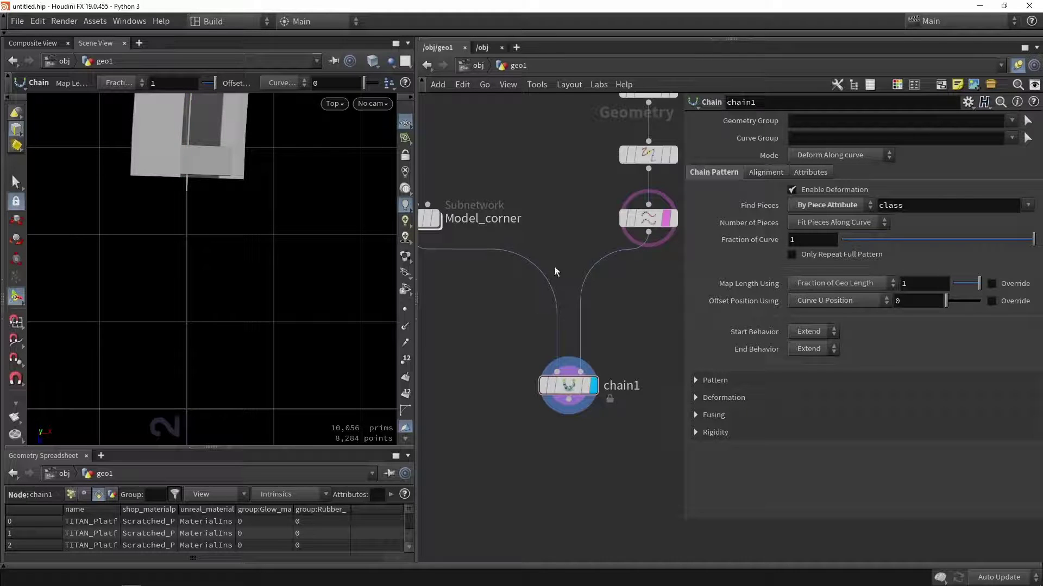
left_click(839, 283)
left_click(858, 297)
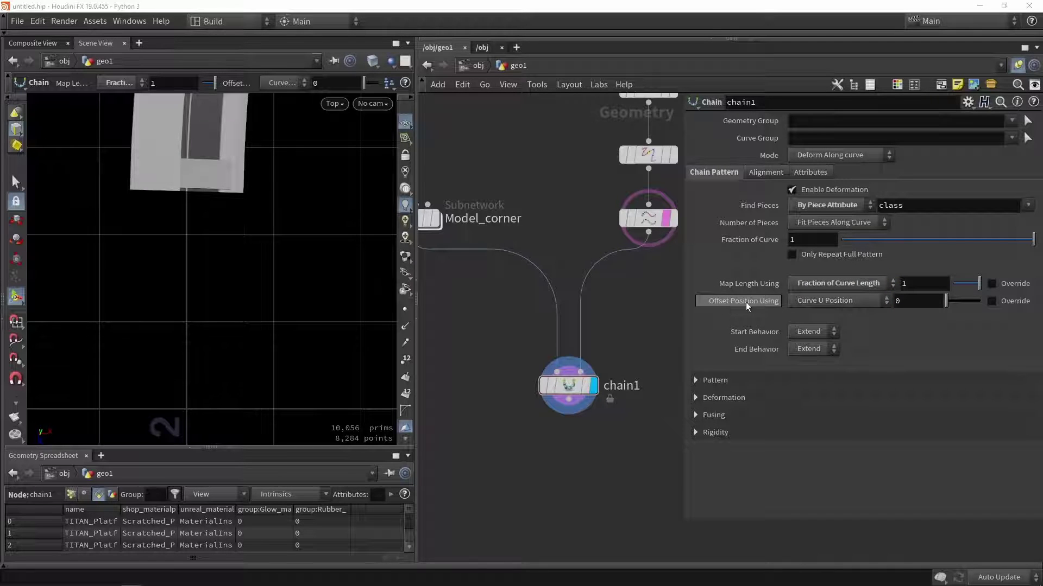
left_click(823, 302)
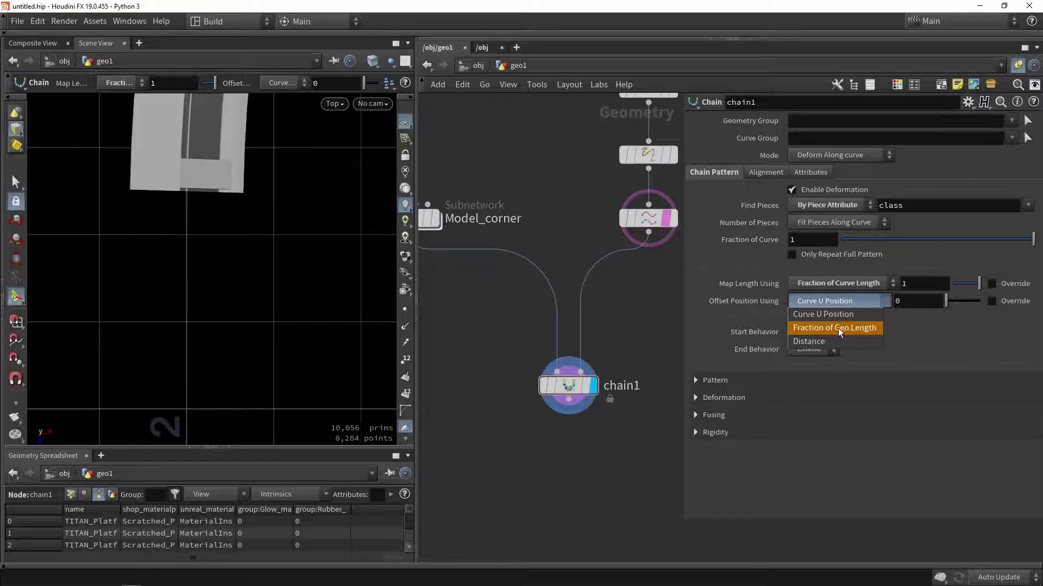
left_click(839, 328)
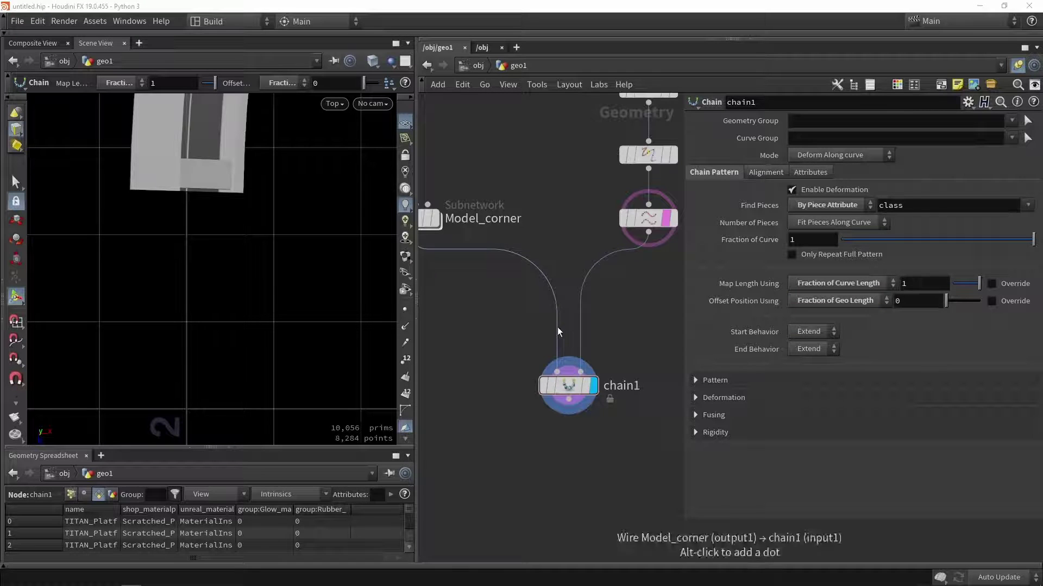
left_click_drag(565, 391, 549, 396)
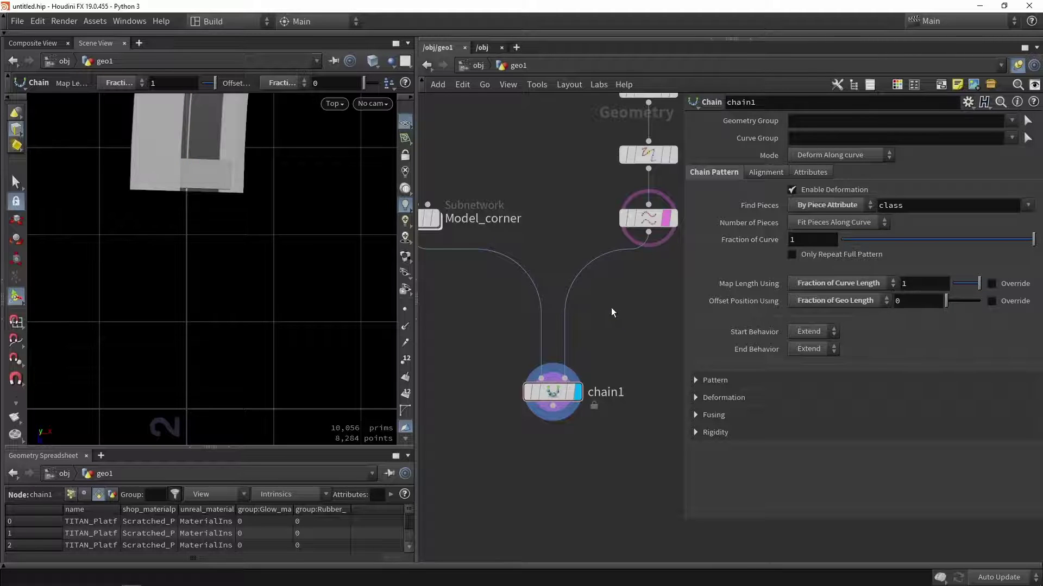
- Return to the perspective view and turn off centering the geometry on the curve in chain1's alignment
key("space+1")
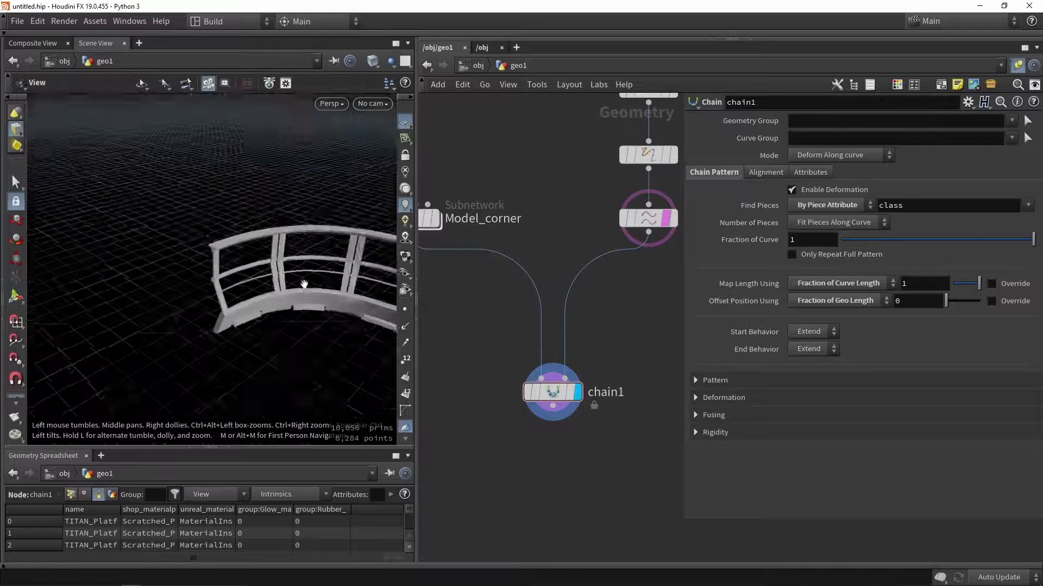
left_click_drag(303, 284, 228, 279)
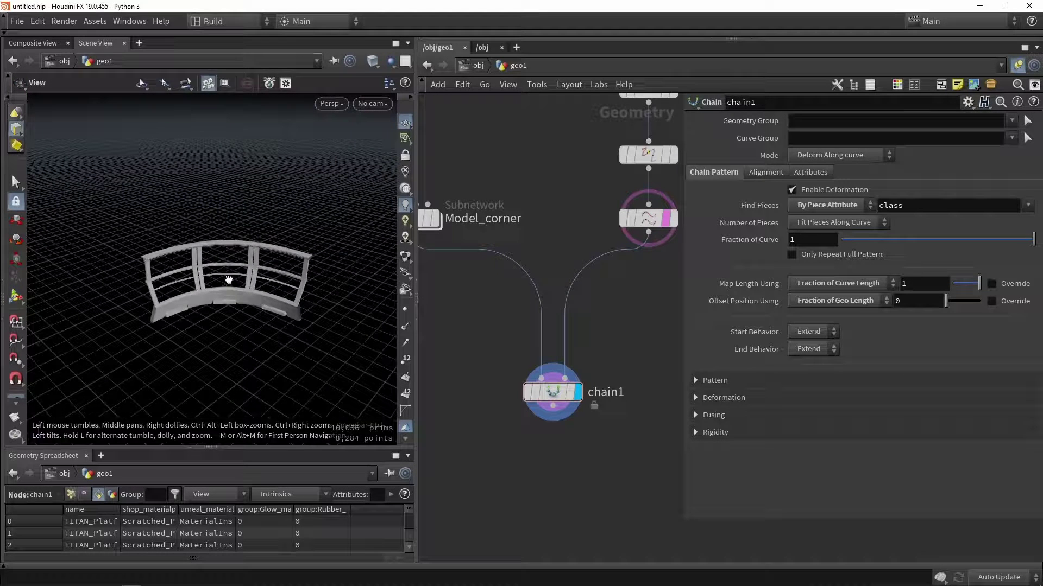
left_click(753, 172)
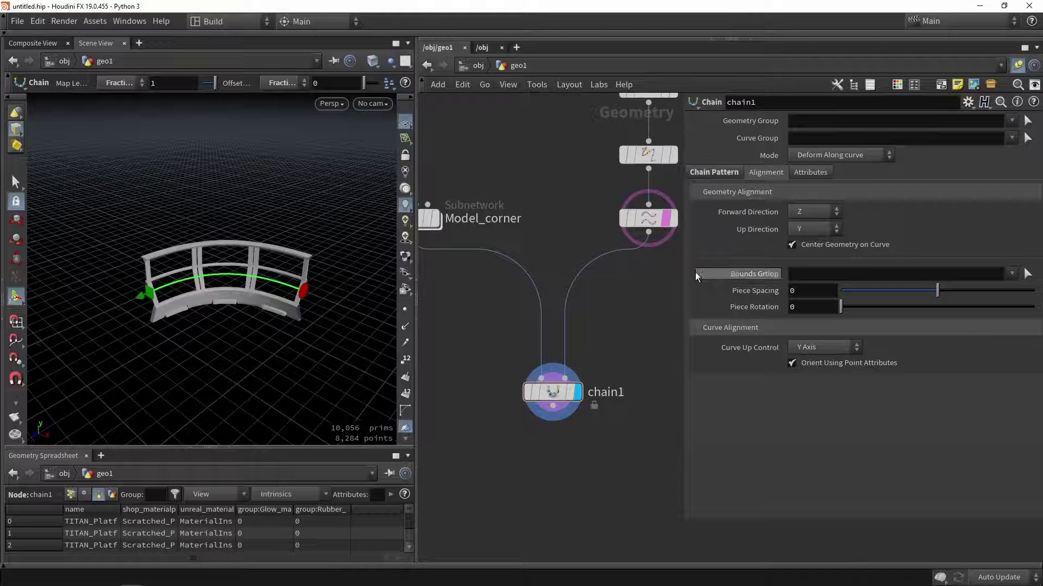
left_click(842, 245)
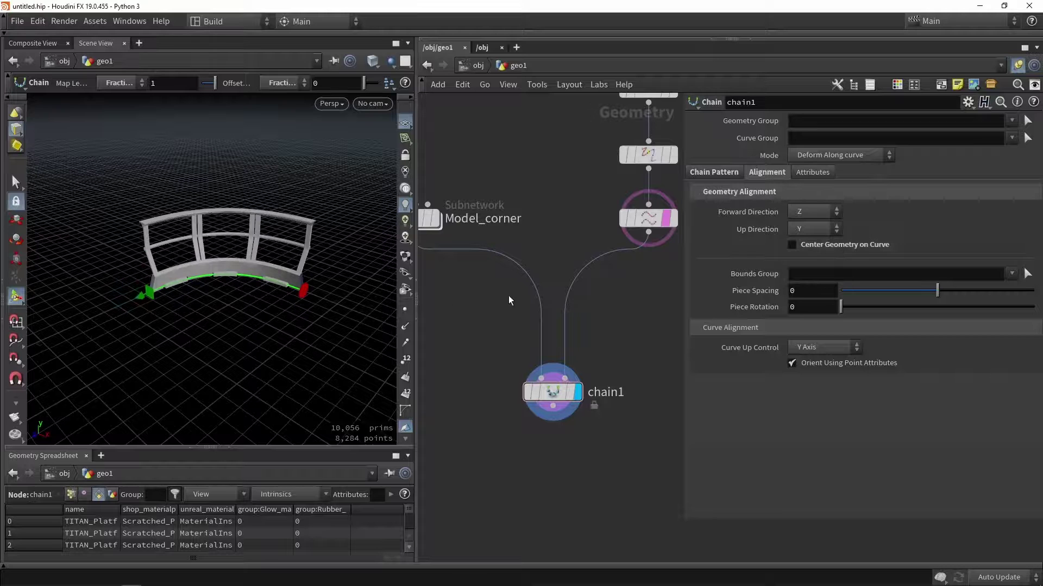
left_click_drag(321, 302, 145, 317, "alt")
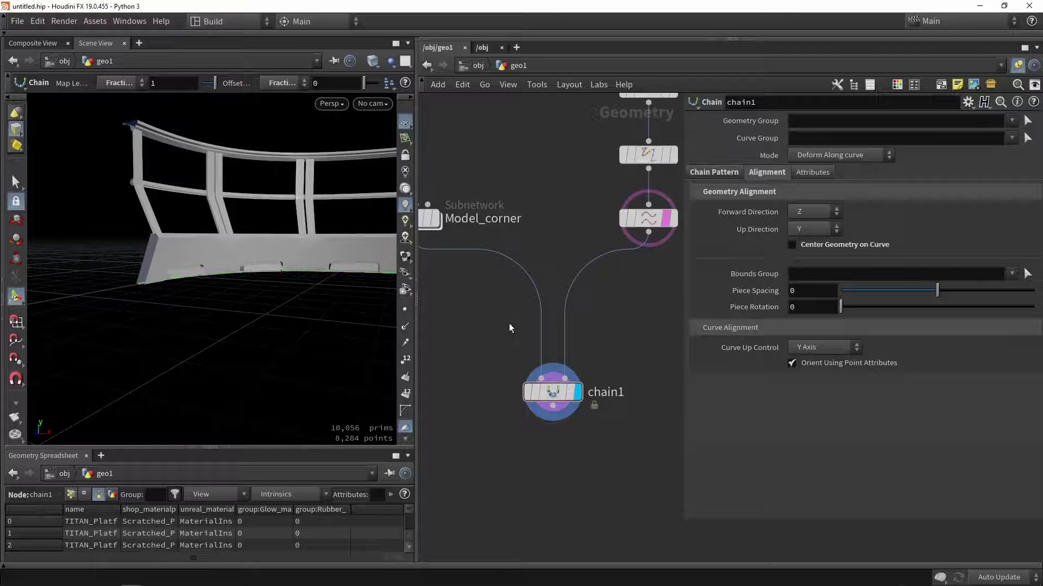
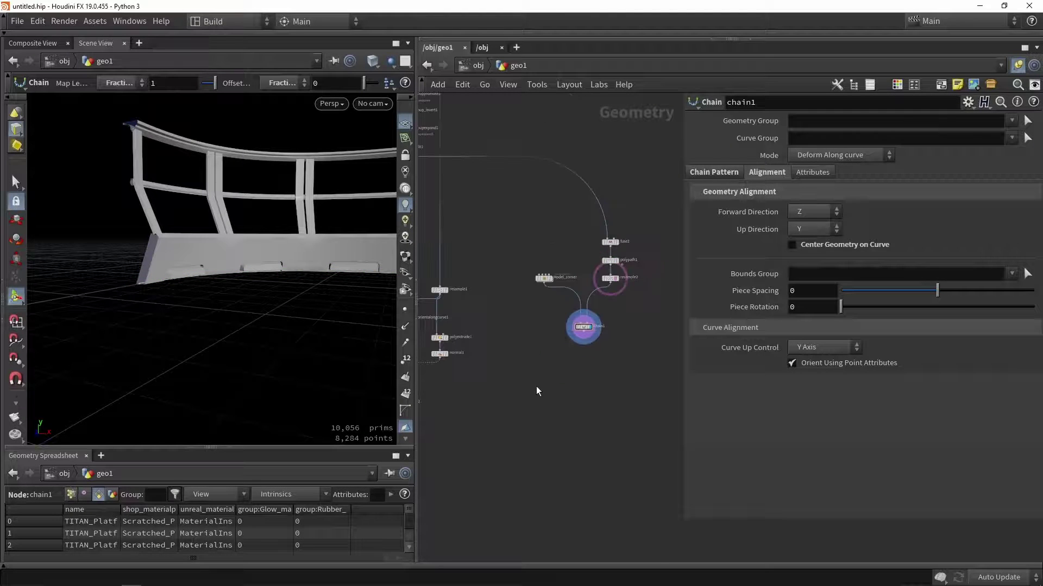
- Add a Merge node in the empty space below the copytopoints1 and chain1 branches
key("Tab")
type("me")
key("Return")
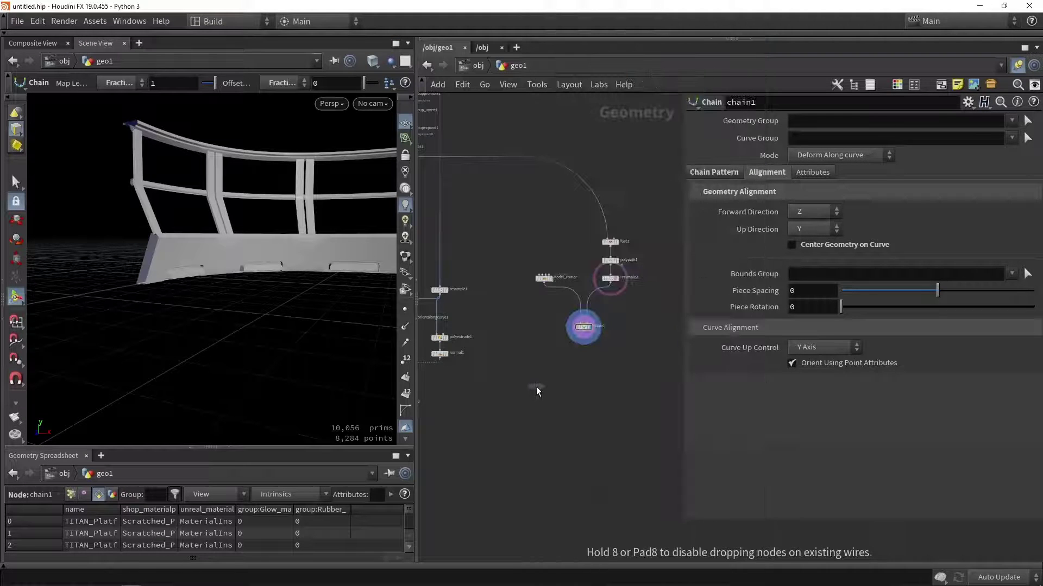
scroll(543, 381, "down", 3)
left_click(486, 454)
scroll(438, 444, "up", 3)
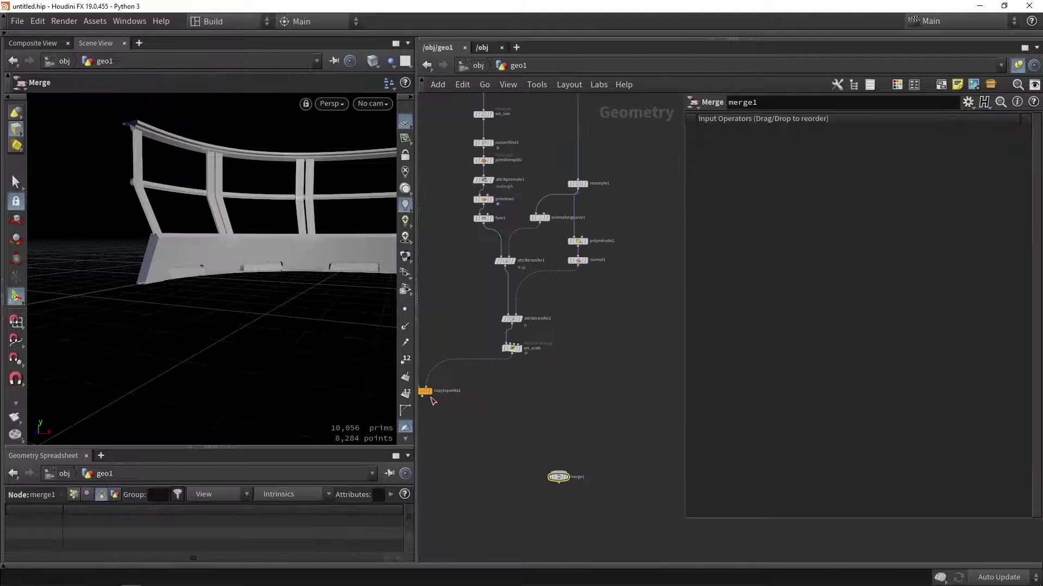
- Wire copytopoints1 and chain1 into merge1 and display the merged railing
left_click_drag(426, 389, 621, 537)
scroll(468, 386, "up", 2)
scroll(461, 459, "down", 4)
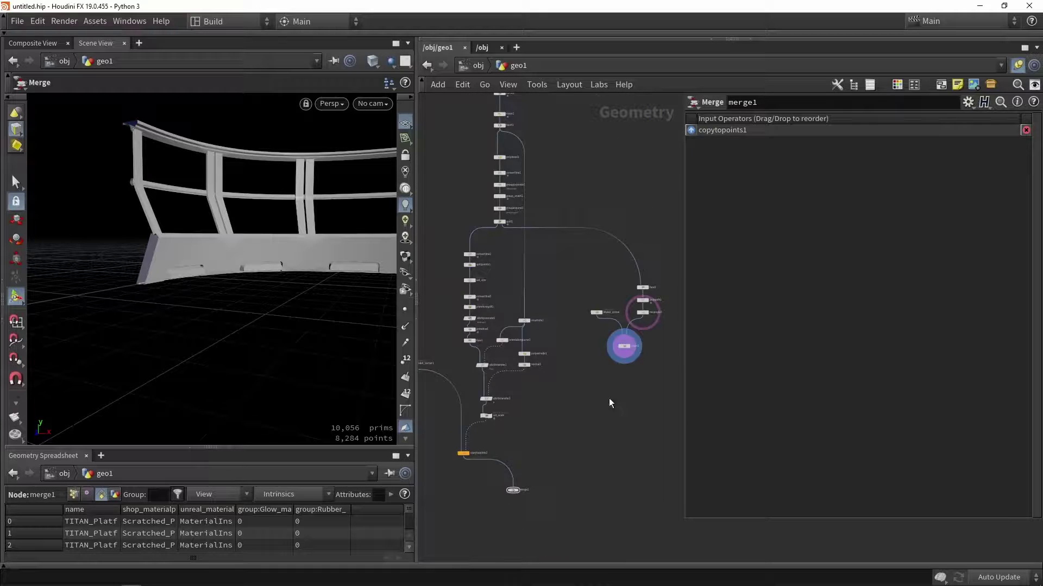
scroll(622, 359, "up", 3)
left_click(626, 336)
middle_click_drag(570, 486, 612, 377)
left_click(440, 509)
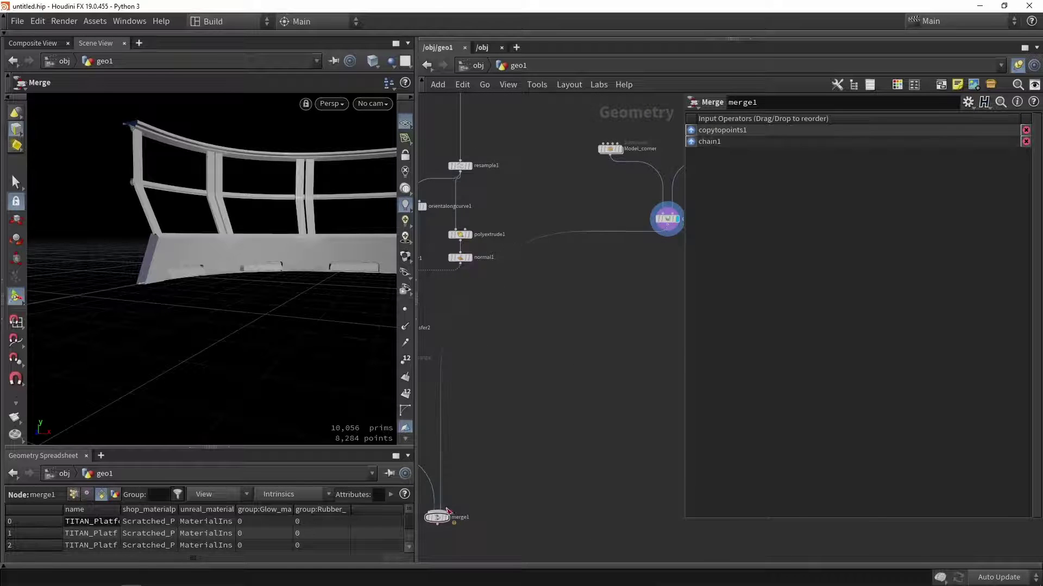
scroll(447, 505, "up", 3)
middle_click_drag(447, 505, 640, 422)
left_click(640, 446)
- Examine the joints between the straight railings and the curved corners, in both wireframe and shaded display
scroll(358, 315, "down", 5)
left_click_drag(375, 304, 349, 335, "alt")
mouse_move(252, 267)
left_mouse_down("alt")
mouse_move(254, 289)
mouse_move(211, 240)
mouse_move(209, 270)
mouse_move(259, 256)
mouse_move(256, 226)
mouse_move(209, 198)
mouse_move(214, 188)
mouse_move(266, 239)
mouse_move(238, 249)
mouse_move(286, 265)
left_mouse_up("alt")
scroll(212, 239, "up", 4)
key("shift+w")
key("shift+w")
key("shift+w")
key("shift+w")
scroll(214, 188, "down", 3)
scroll(214, 189, "down", 3)
scroll(286, 265, "up", 5)
mouse_move(193, 273)
left_mouse_down()
mouse_move(234, 234)
mouse_move(164, 195)
mouse_move(277, 187)
mouse_move(204, 194)
mouse_move(200, 228)
mouse_move(261, 228)
mouse_move(253, 212)
mouse_move(217, 214)
mouse_move(275, 180)
mouse_move(246, 166)
mouse_move(205, 269)
left_mouse_up()
key("Return")
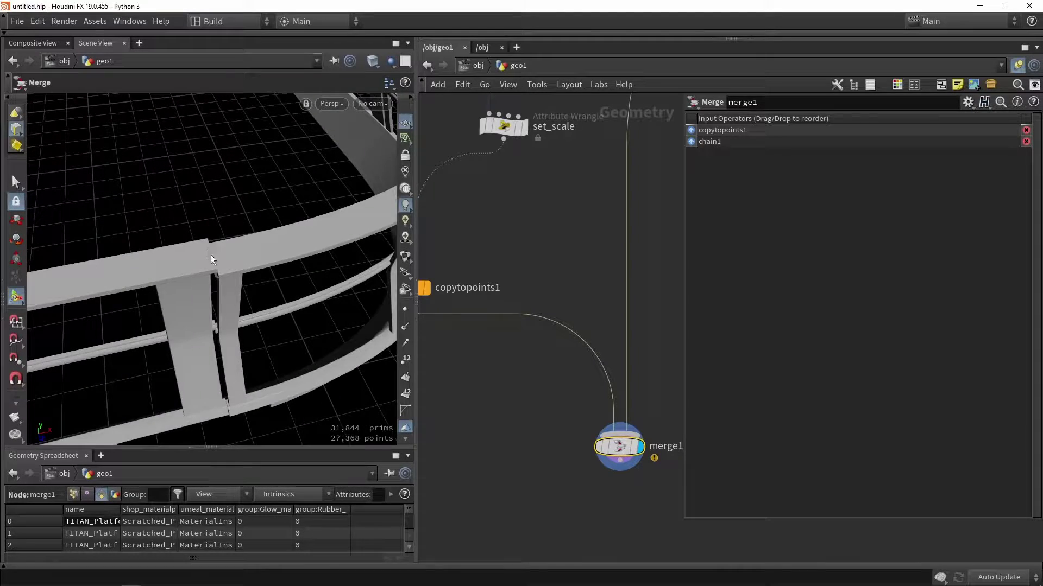
key("w")
key("w")
left_click_drag(197, 293, 326, 296)
scroll(571, 252, "down", 5)
right_click_drag(248, 276, 170, 298, "alt")
left_click_drag(170, 298, 202, 274, "alt")
- Select curve1, shift the end point of its nearest straight segment, and examine the adjoining curved railing corner
key("h")
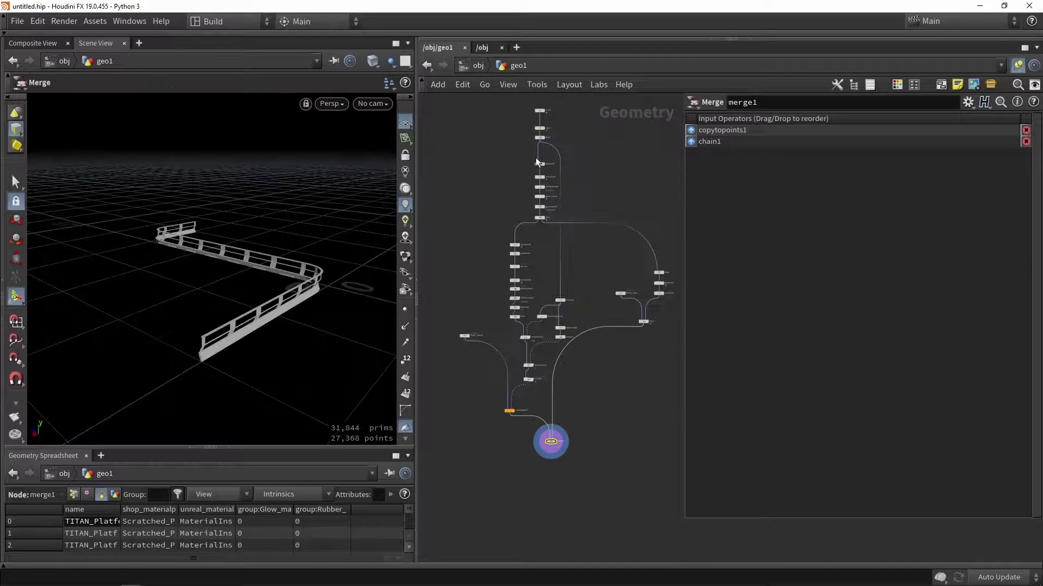
scroll(540, 224, "up", 5)
left_click(538, 225)
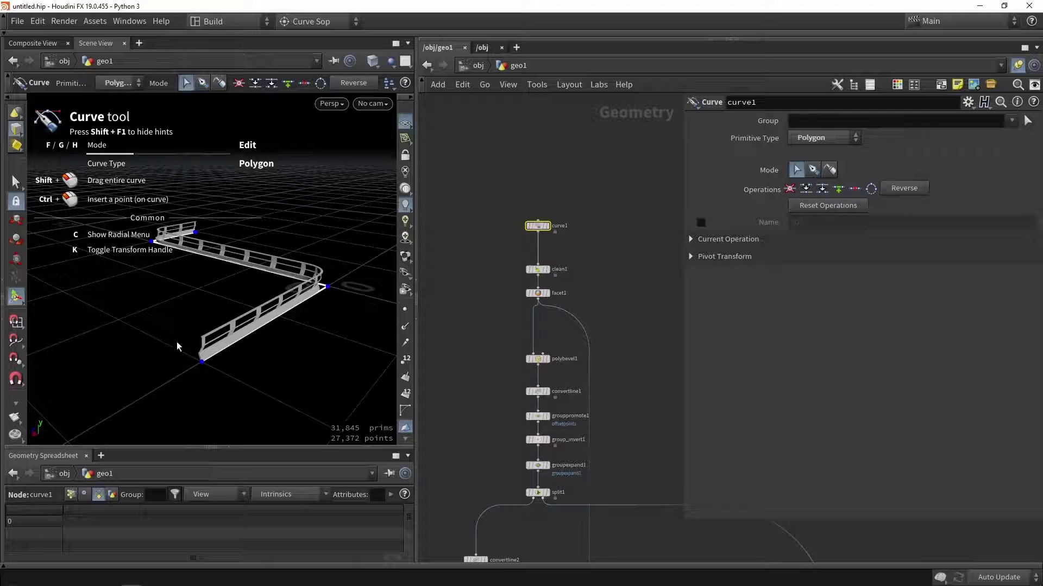
left_click_drag(199, 364, 221, 422)
left_click_drag(249, 272, 342, 305, "alt")
middle_click_drag(342, 305, 214, 282, "alt")
right_click_drag(214, 282, 210, 221, "alt")
left_click_drag(210, 221, 275, 289)
scroll(170, 257, "up", 8)
key("space")
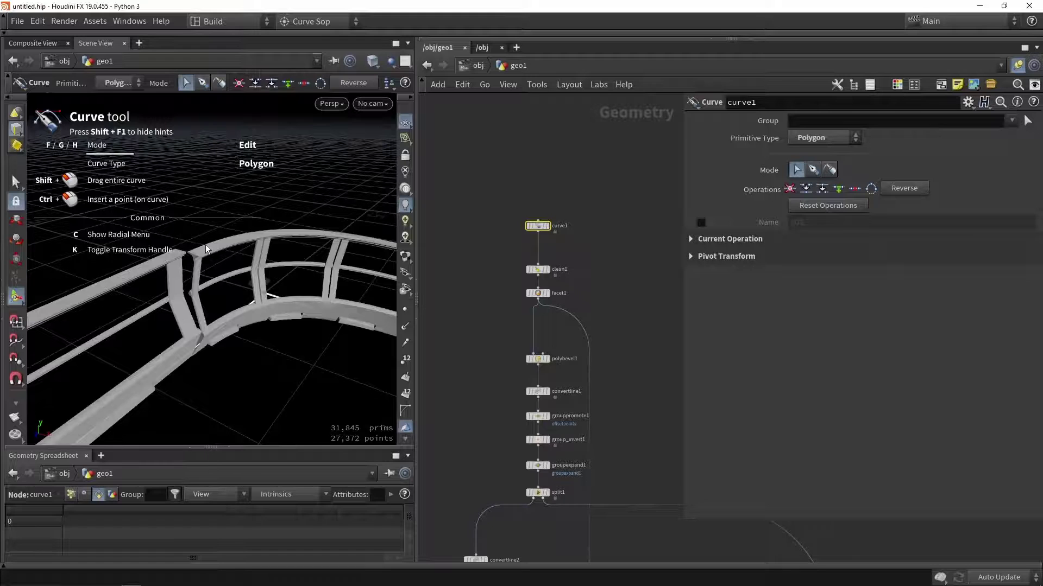
- Display chain1 alone and reposition it lower in the network to leave room beneath resample2
scroll(492, 318, "down", 5)
middle_click_drag(553, 369, 536, 280)
scroll(574, 394, "up", 4)
middle_click_drag(574, 395, 554, 336)
scroll(578, 297, "up", 3)
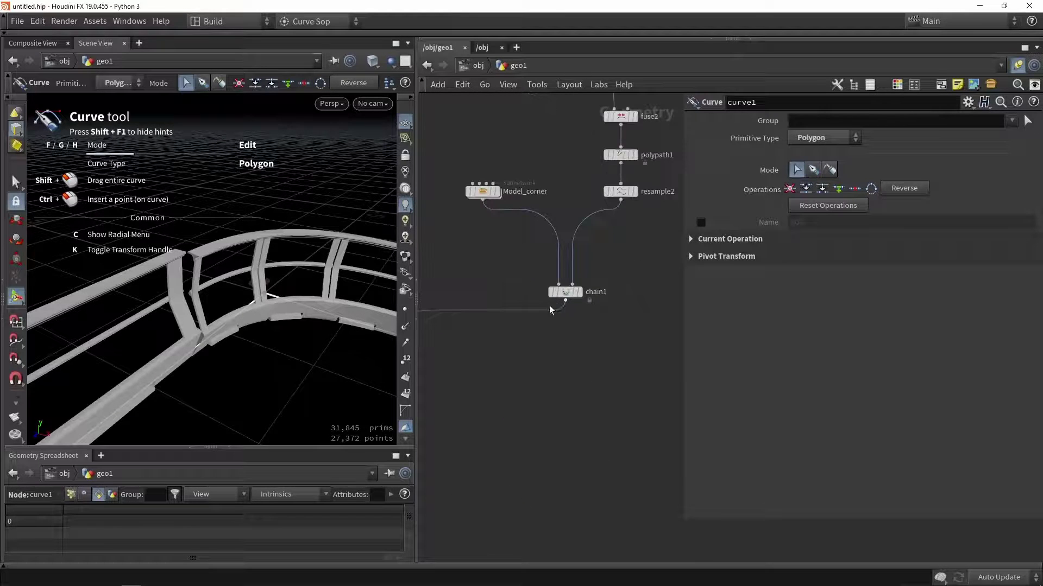
left_click(579, 294)
left_click_drag(566, 293, 581, 366)
left_click(582, 370)
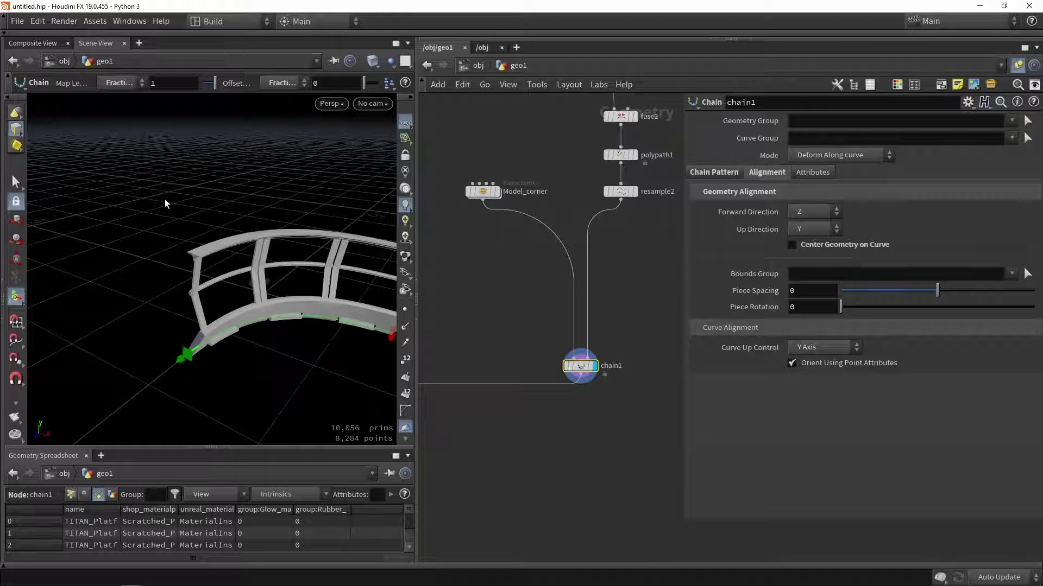
left_click_drag(590, 368, 540, 319)
middle_click_drag(593, 292, 595, 354)
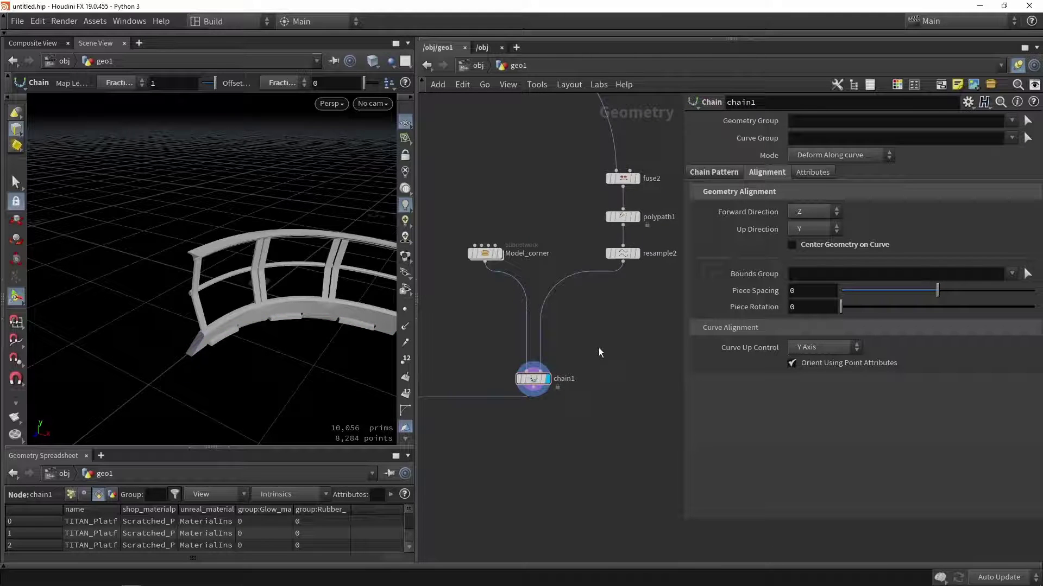
- Insert an Orientation Along Curve node between resample2 and chain1, aligned under resample2, with chain1 displayed
key("Tab")
type("orien")
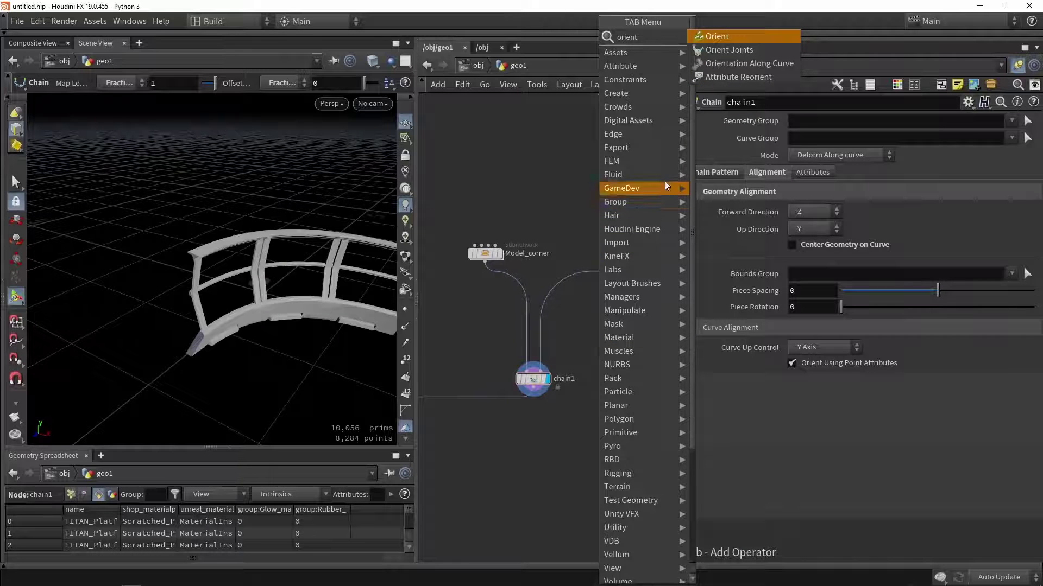
left_click(747, 64)
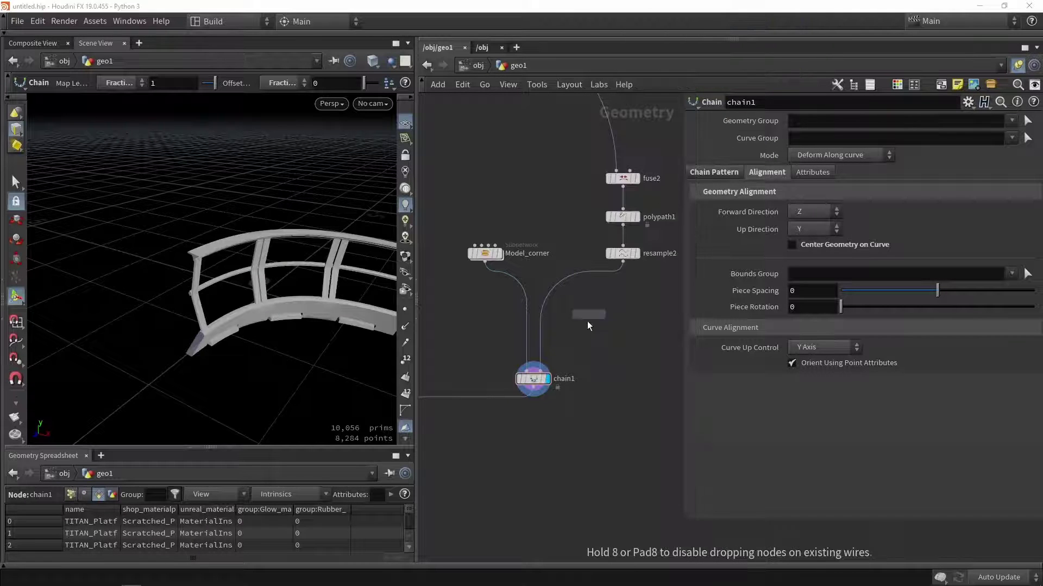
left_click(594, 298)
scroll(607, 297, "up", 5)
left_click_drag(630, 343, 583, 353)
left_click(556, 298)
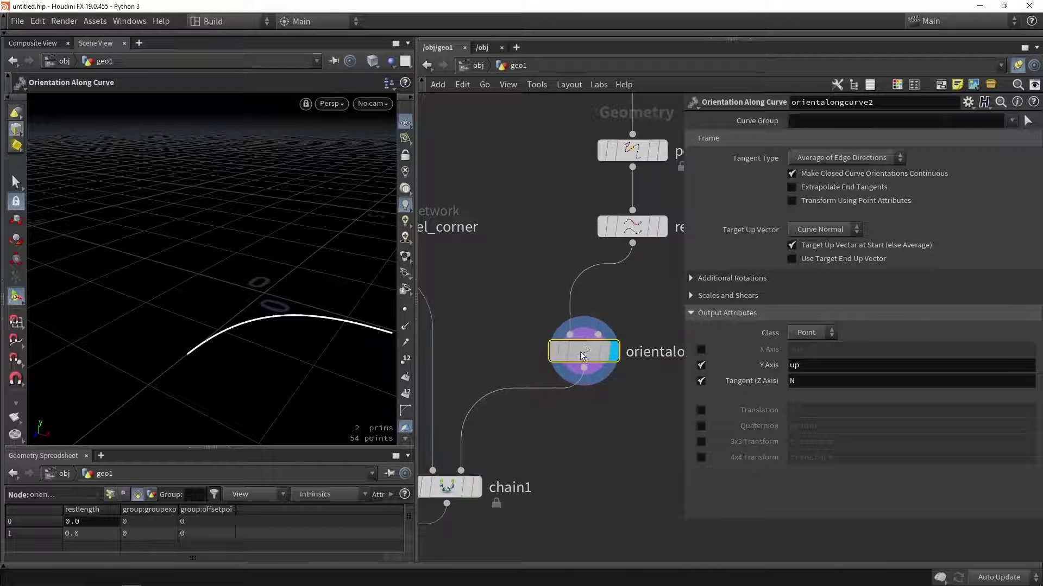
left_click(477, 488)
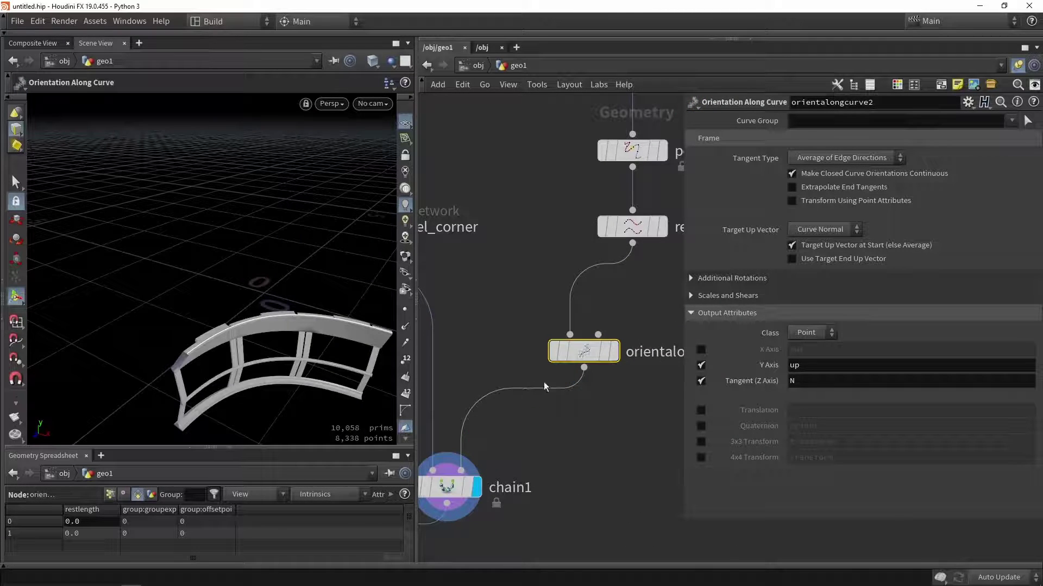
left_click_drag(583, 352, 632, 349)
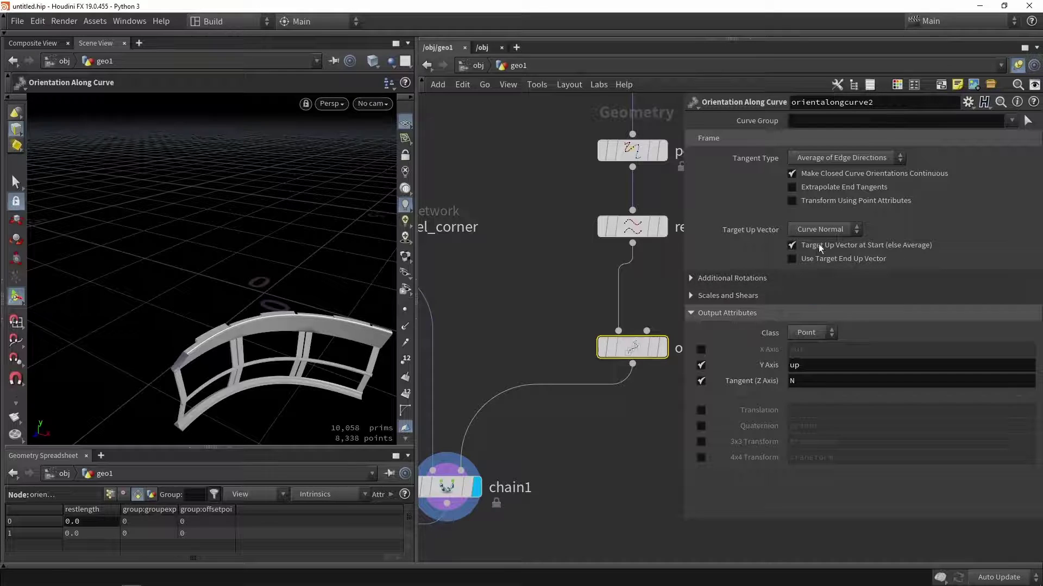
- Set the orientation node's Target Up Vector to Y Axis and enable Use Target End Up Vector
left_click(817, 229)
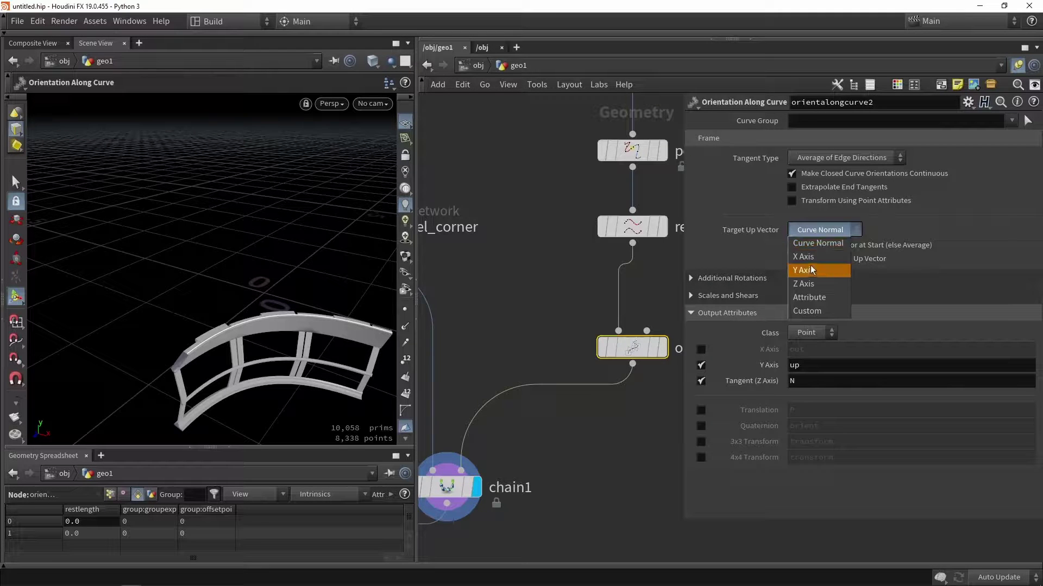
left_click(809, 268)
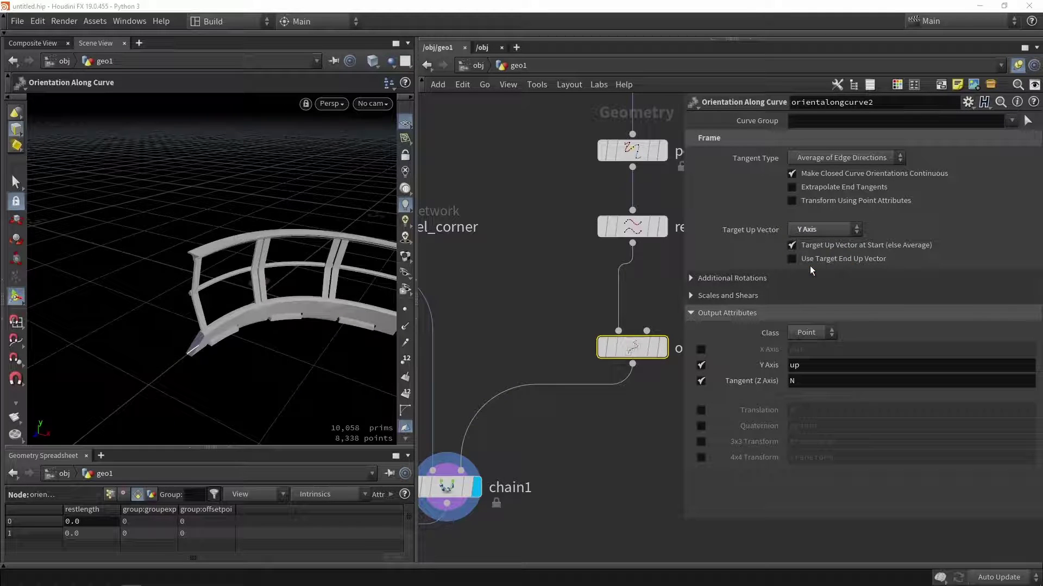
left_click(849, 259)
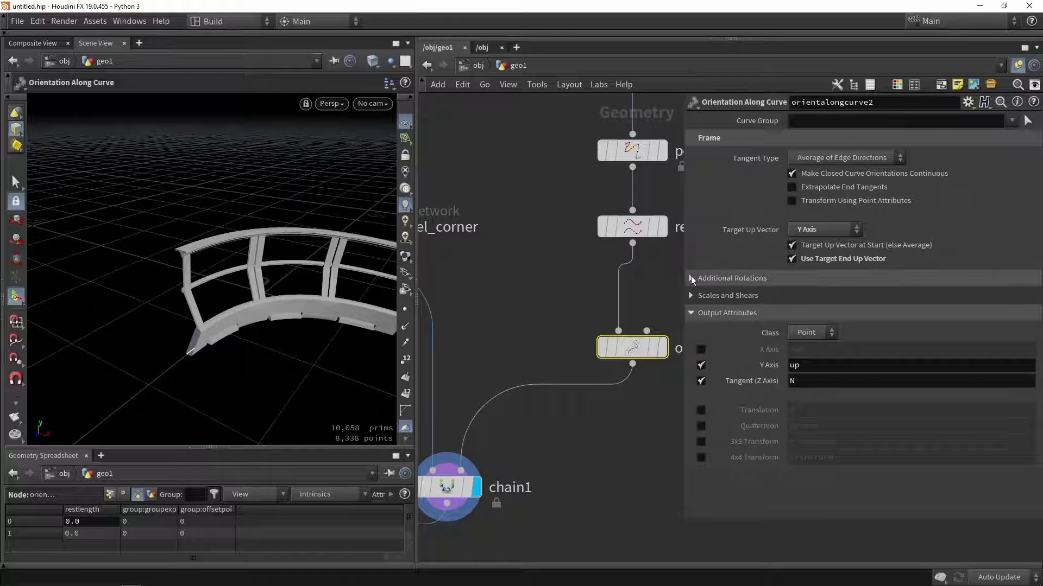
- Try a yaw of 180 in the orientation node's additional rotations, undo it, and turn Apply Yaw off
left_click(691, 278)
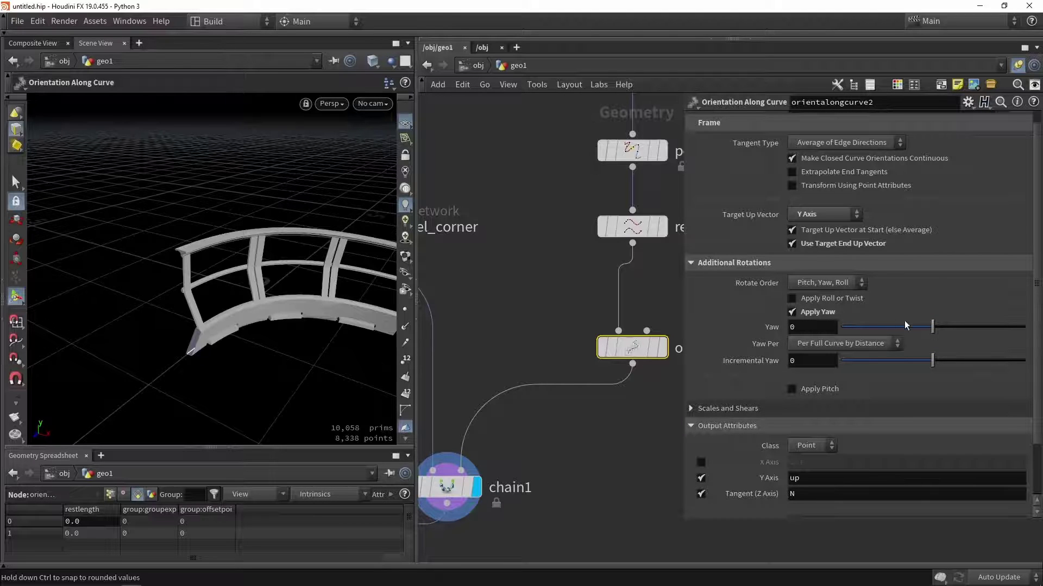
left_click_drag(933, 326, 1025, 328)
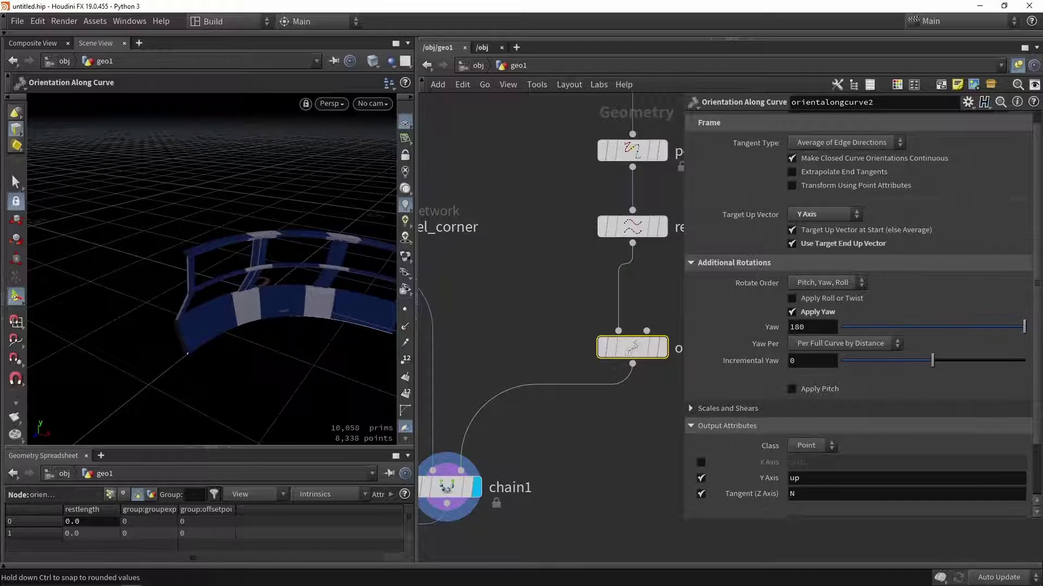
key("ctrl+z")
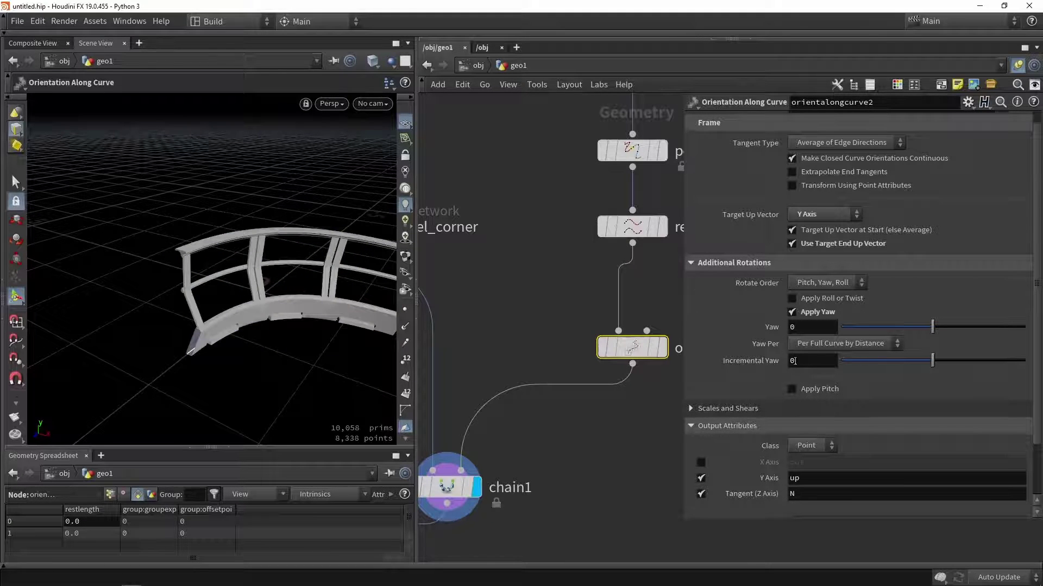
left_click(795, 313)
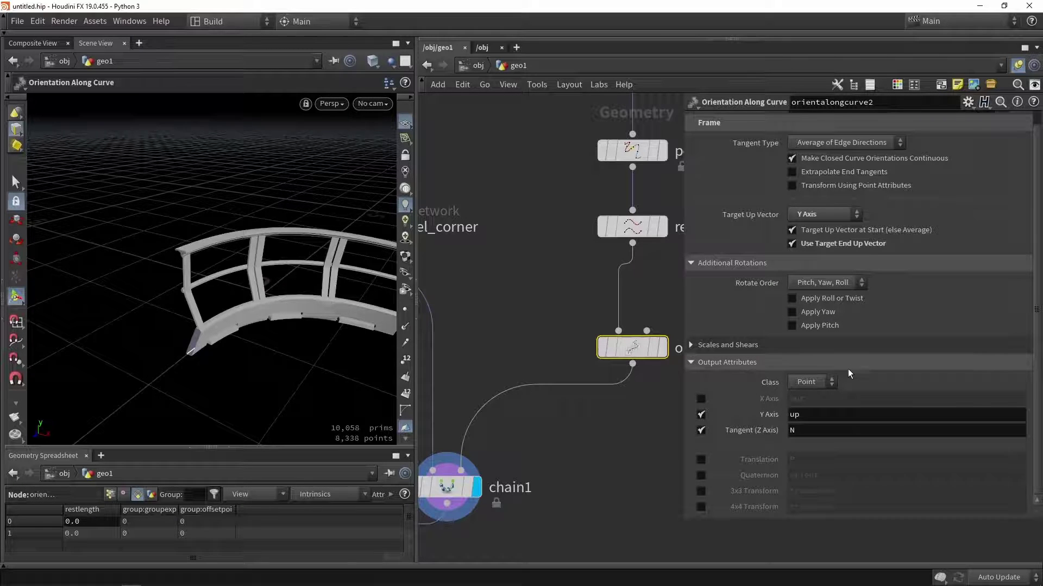
- Display merge1 and check the joint between the straight railing and the curved corner
scroll(847, 370, "up", 1)
key("h")
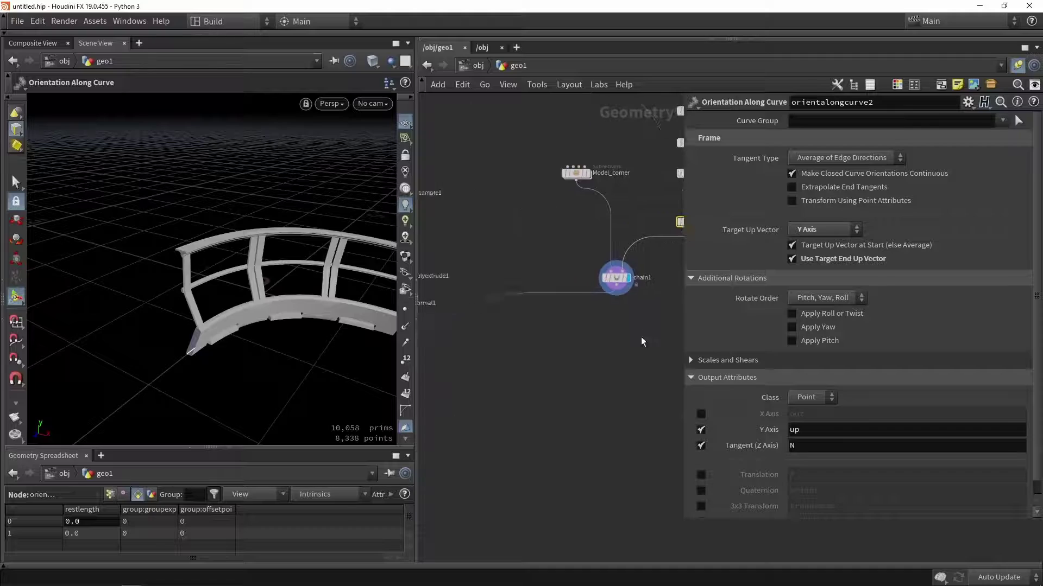
scroll(480, 495, "up", 3)
left_click(503, 497)
scroll(228, 326, "up", 3)
left_click_drag(229, 326, 150, 253)
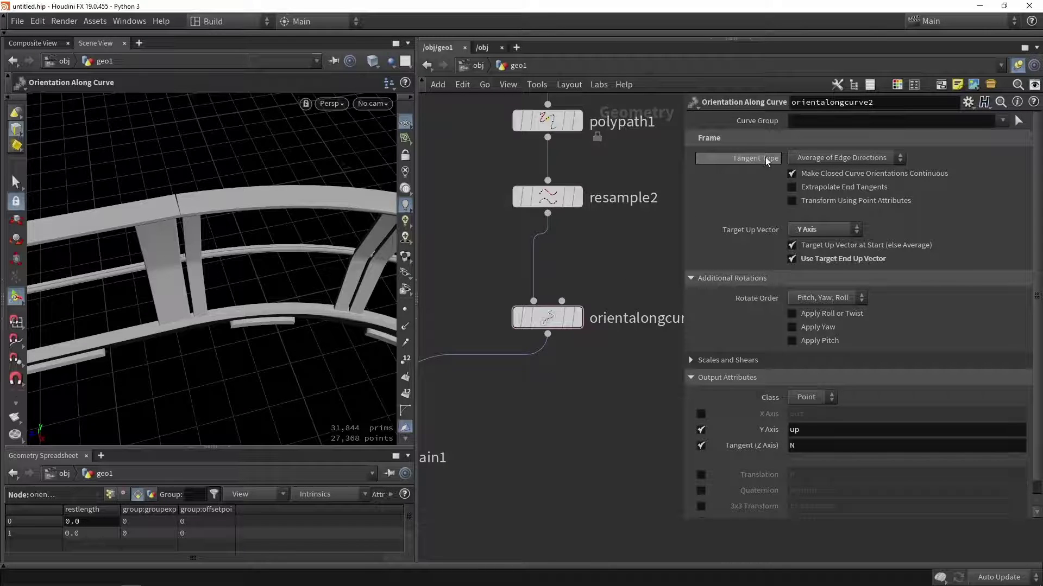
- Try Central Difference and Previous Edge as the orientation node's tangent type and return it to Average of Edge Directions
left_click(821, 158)
left_click(818, 185)
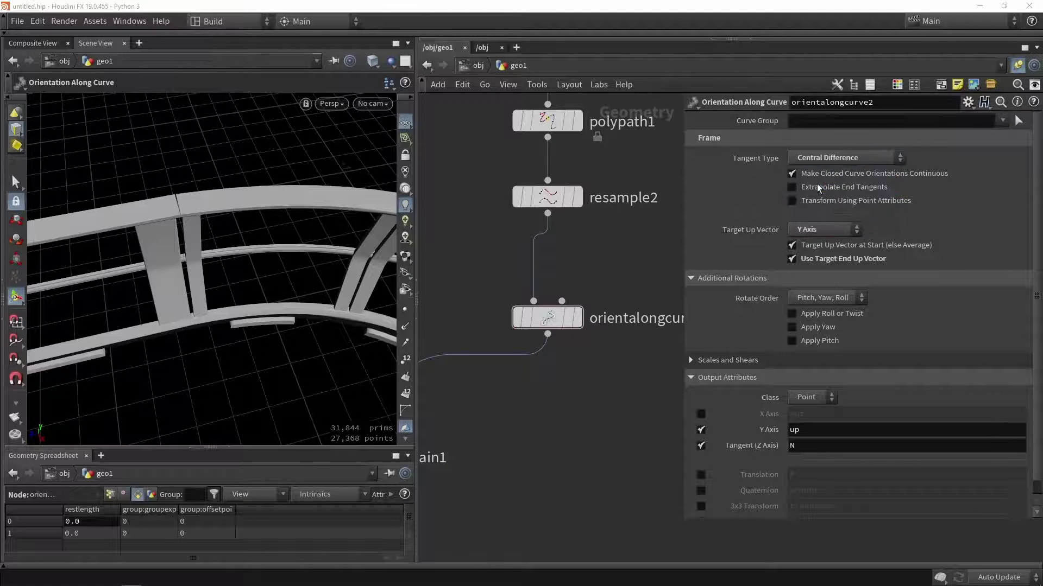
left_click(821, 157)
left_click(820, 199)
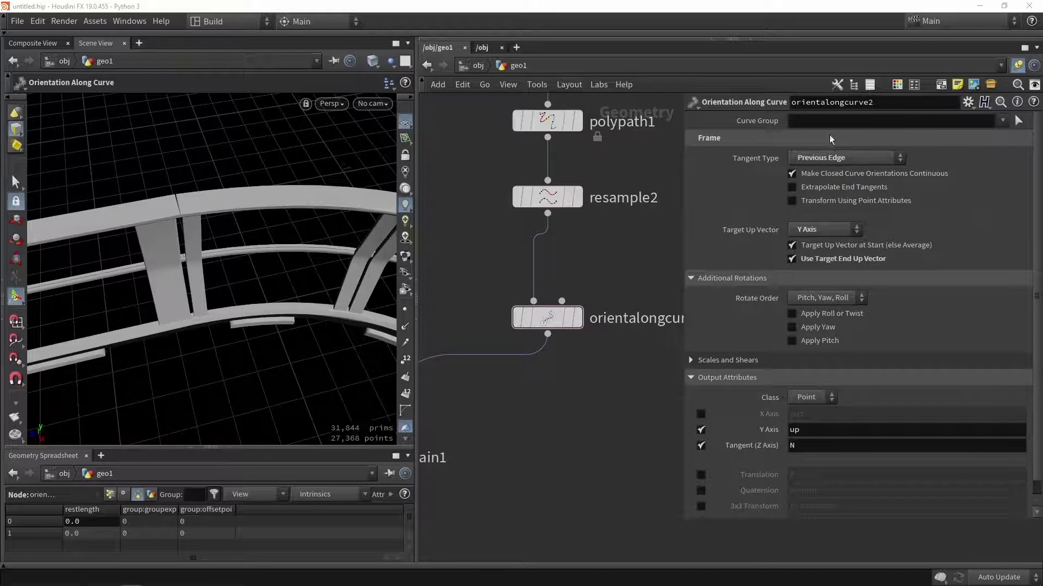
left_click(828, 156)
left_click(820, 200)
left_click(825, 157)
left_click(823, 171)
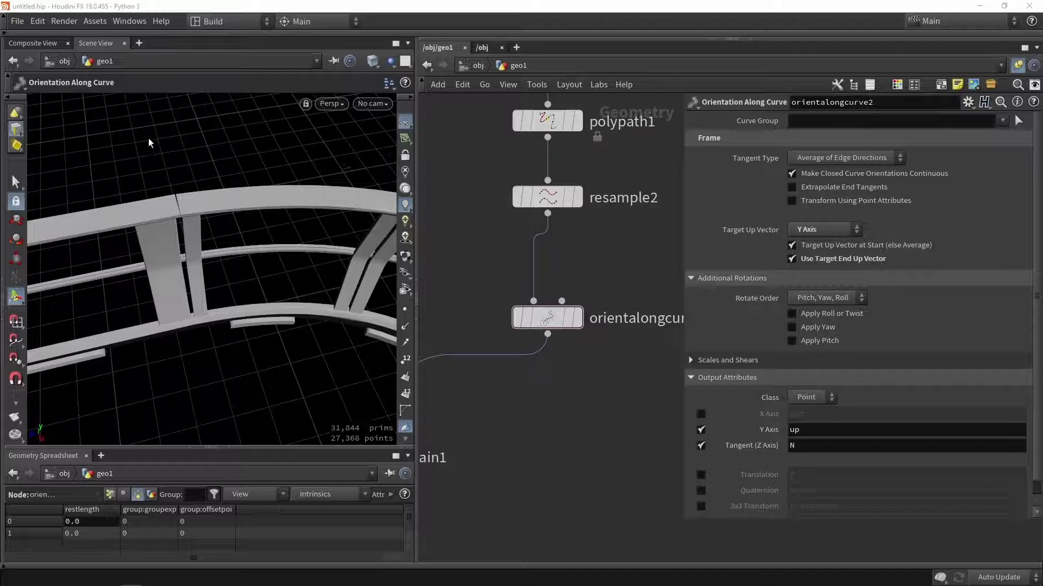
- Turn on Extrapolate End Tangents, set the tangent type to Next Edge, and check the railing joint in wireframe and shaded display
left_click(812, 187)
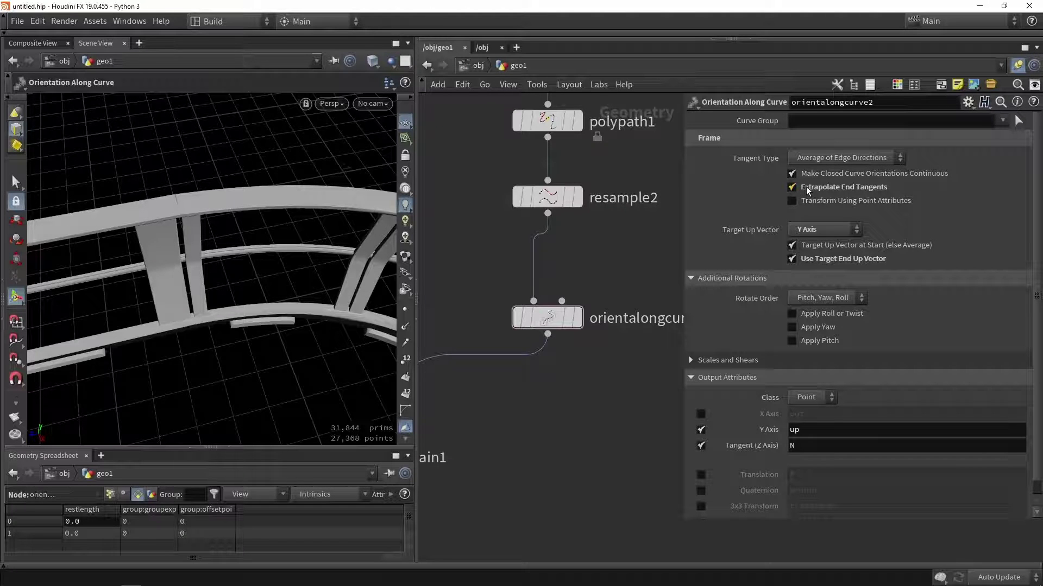
left_click(818, 159)
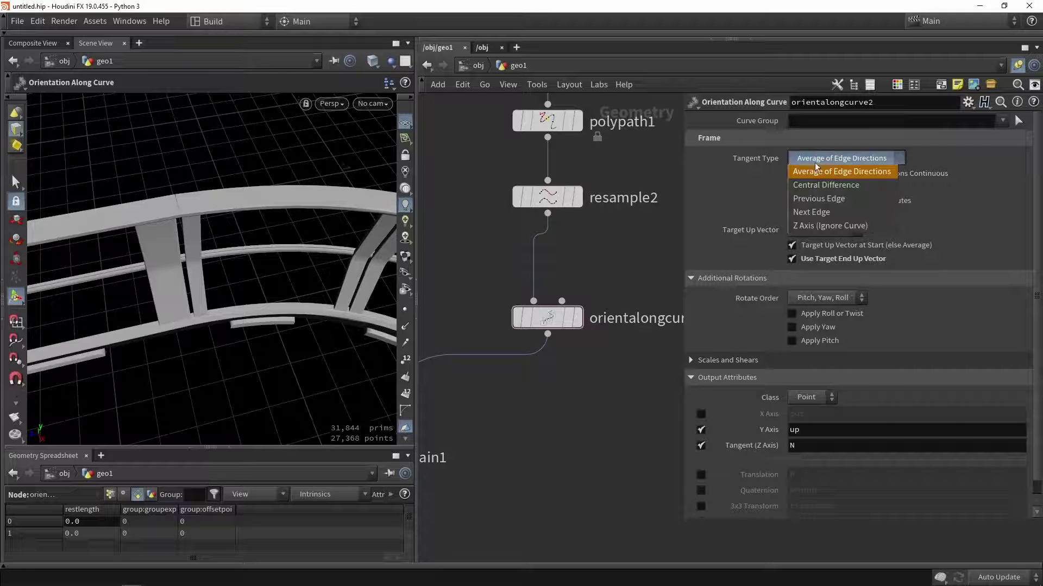
left_click(808, 200)
left_click(817, 158)
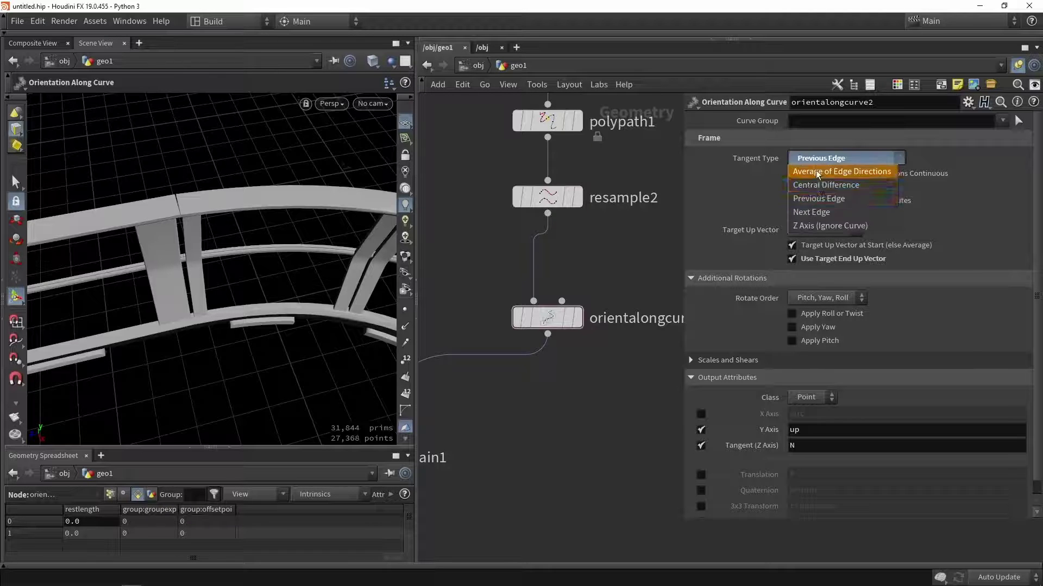
left_click(809, 212)
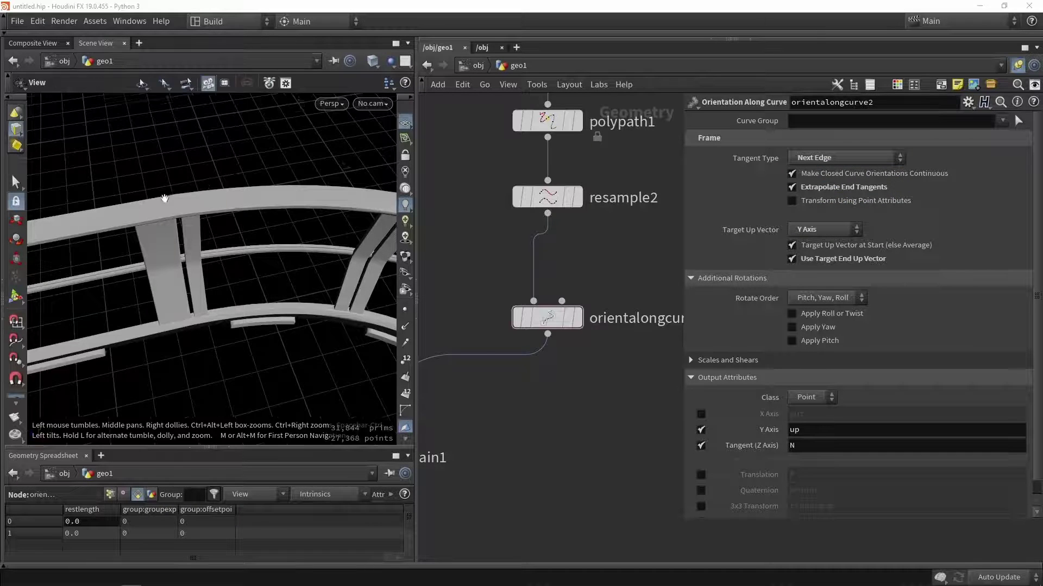
scroll(173, 185, "up", 3)
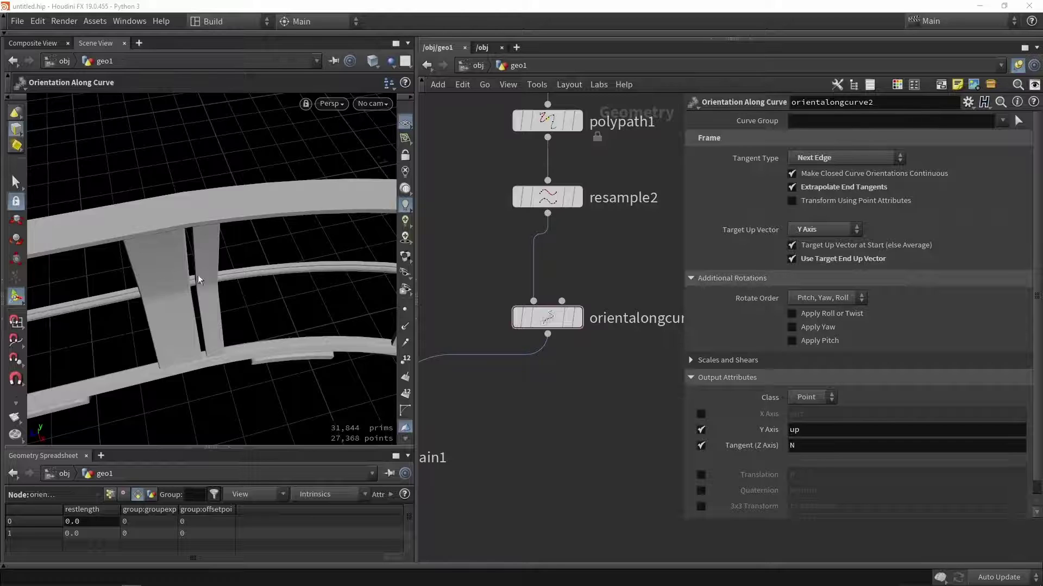
key("shift+w")
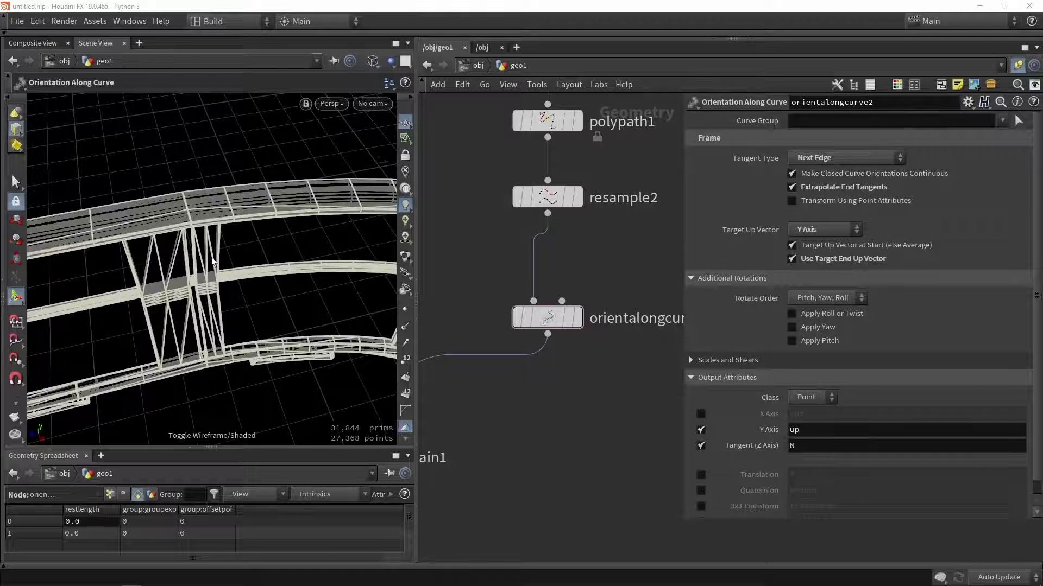
key("shift+w")
mouse_move(230, 259)
left_mouse_down("alt")
mouse_move(286, 281)
mouse_move(130, 203)
mouse_move(251, 266)
mouse_move(179, 224)
left_mouse_up("alt")
right_click_drag(282, 209, 230, 274, "alt")
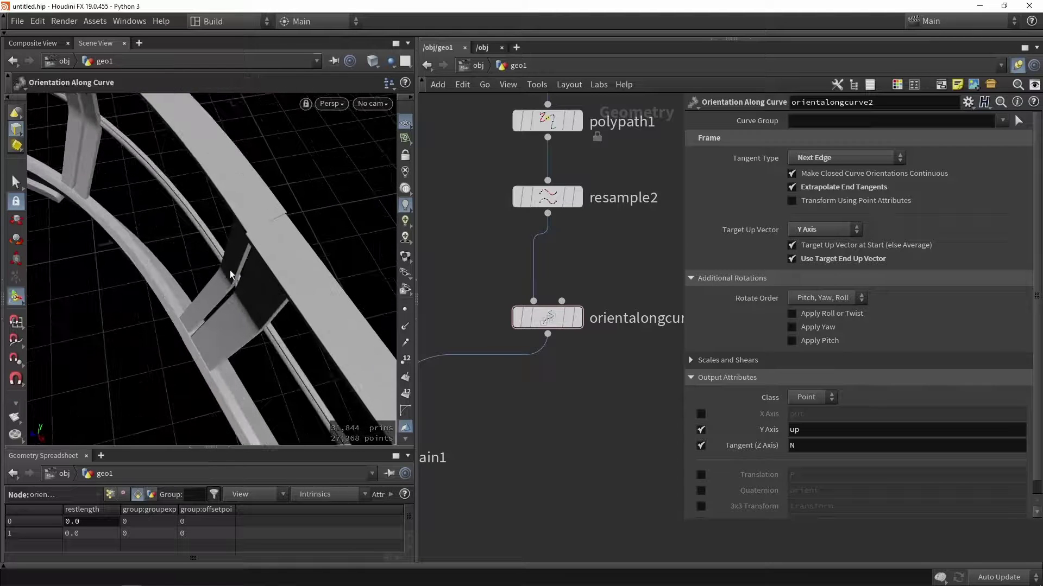
- Set the tangent type to Previous Edge, check the other railing joints, and display orientalongcurve2
left_click(804, 159)
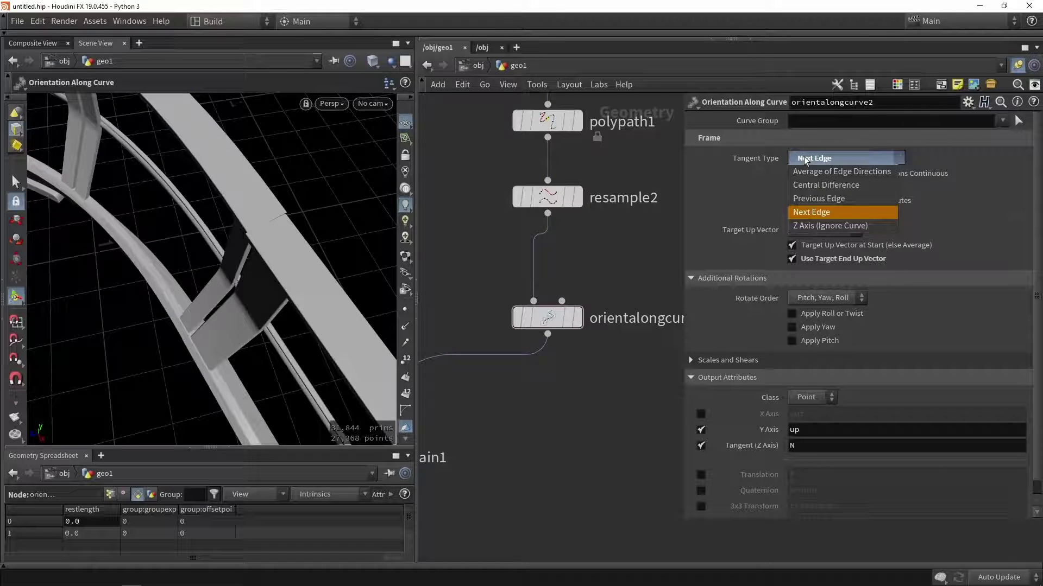
left_click(809, 207)
key("Escape")
left_click_drag(261, 174, 241, 250)
key("Return")
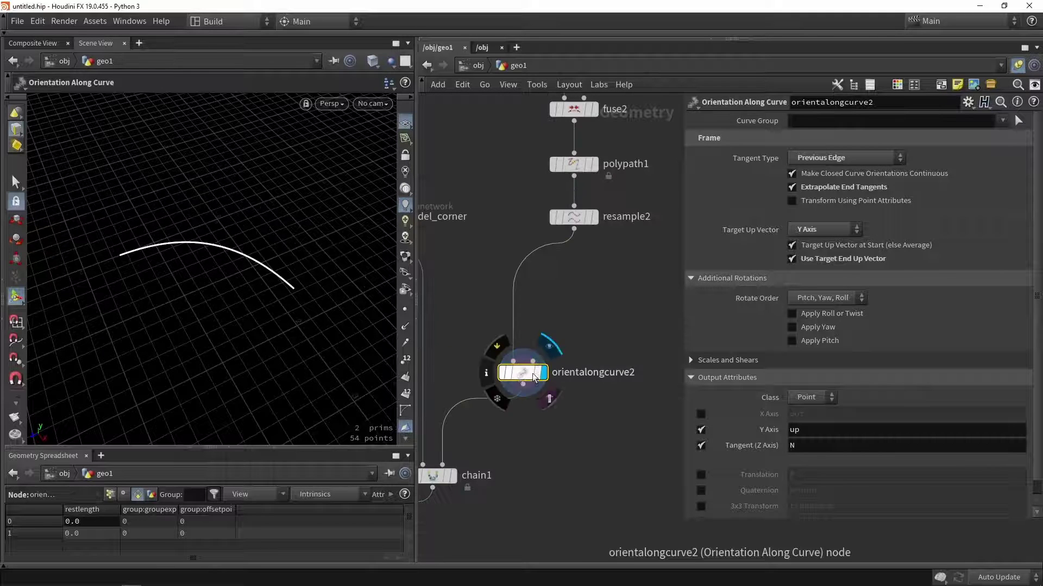
- Duplicate orientalongcurve2 beside the original, with the copy also fed by resample2
left_click_drag(524, 376, 646, 402)
left_click_drag(608, 382, 621, 368)
left_click(479, 358)
left_click_drag(428, 311, 508, 403)
- Set orientalongcurve2's tangent type to Next Edge and align the duplicate node level with it
left_click(847, 158)
left_click(829, 212)
left_click_drag(564, 318, 665, 404)
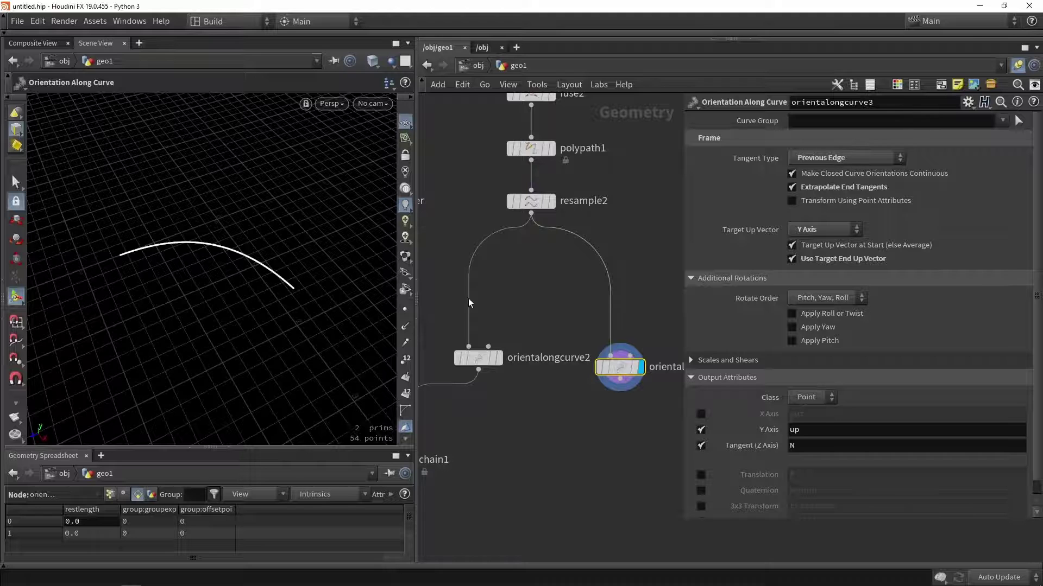
left_click_drag(624, 371, 624, 362)
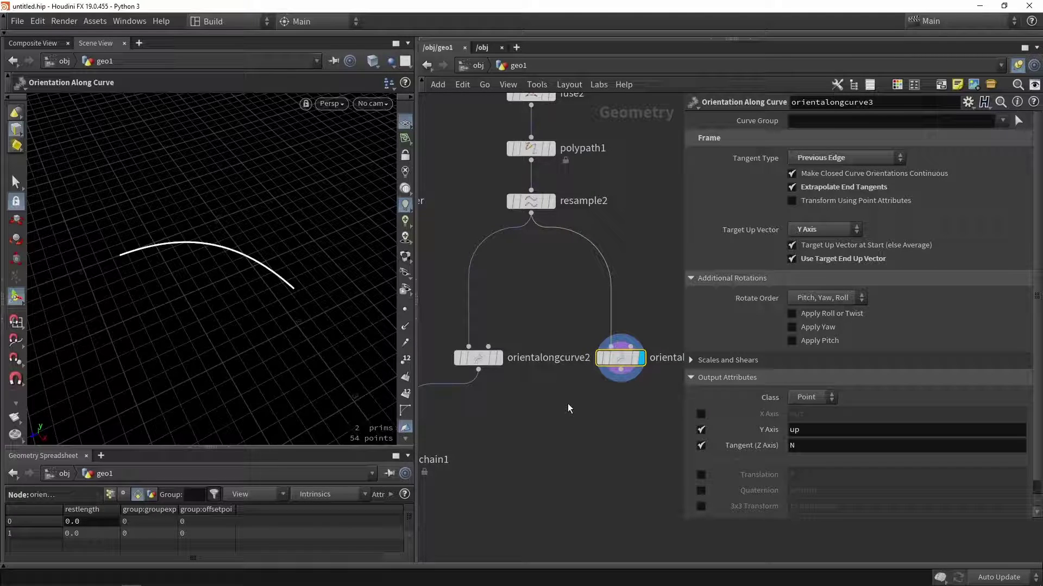
- Move chain1 and both Orientation Along Curve nodes further down to open up space below resample2
scroll(568, 404, "down", 3)
middle_click_drag(462, 439, 504, 404)
scroll(502, 404, "up", 1)
left_click_drag(504, 399, 499, 485)
middle_click_drag(600, 392, 556, 406)
left_click(524, 344, "shift")
left_click_drag(524, 343, 520, 438)
left_click(549, 365)
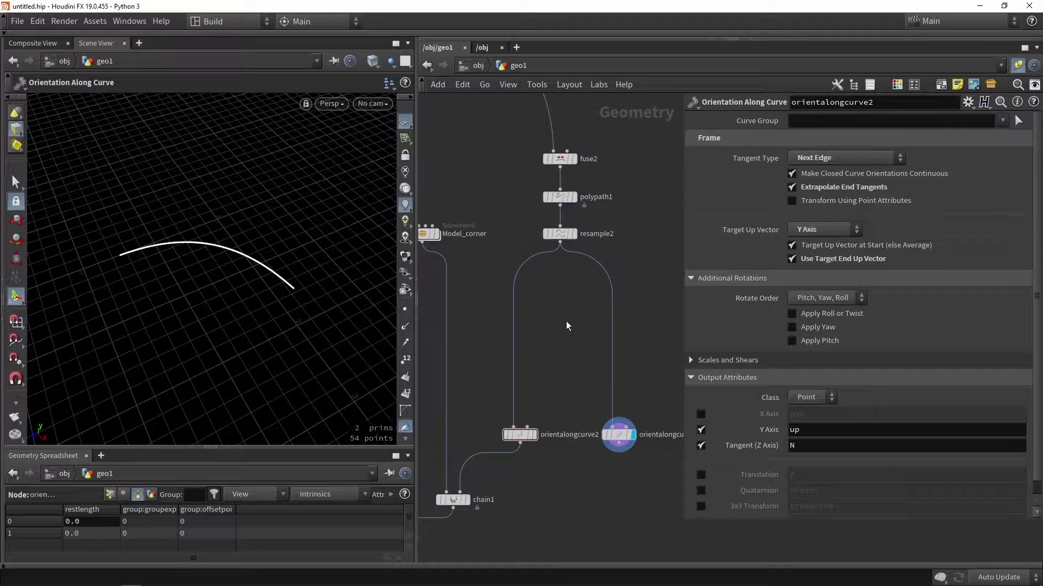
- Add a For-Each Connected Piece loop below resample2
key("Tab")
type("for")
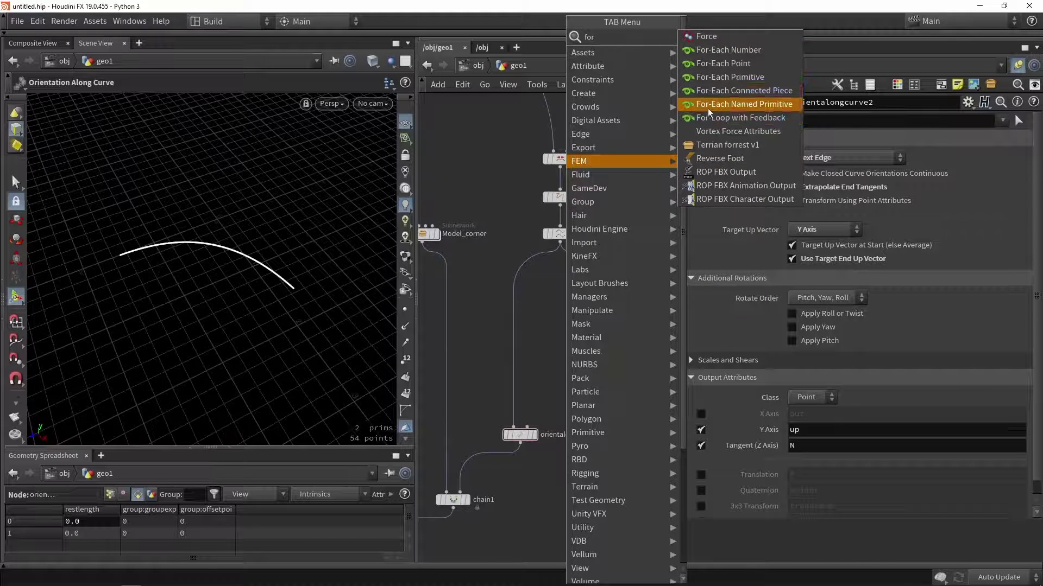
left_click(728, 90)
left_click(565, 281)
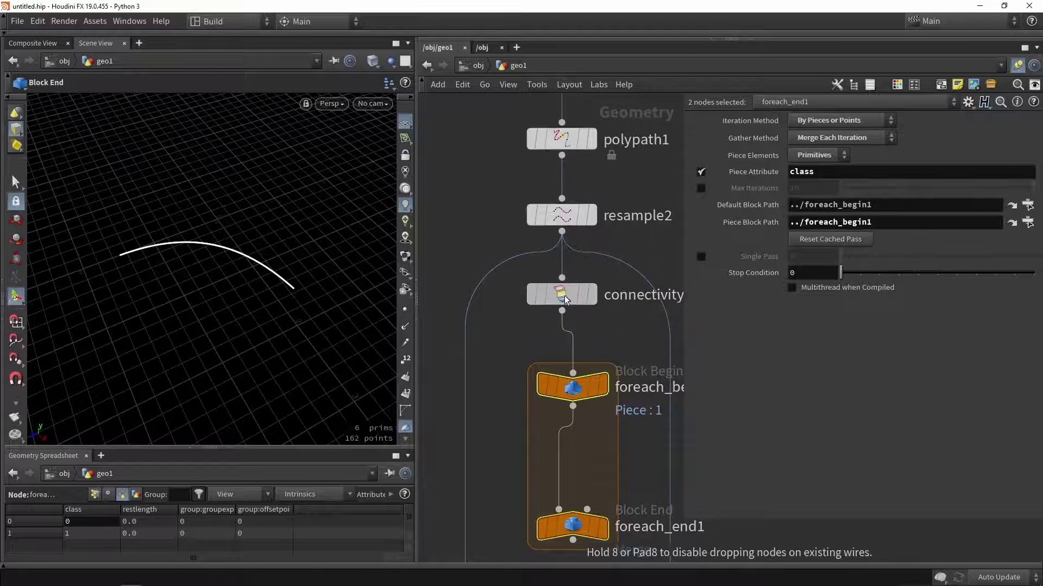
scroll(566, 303, "down", 3)
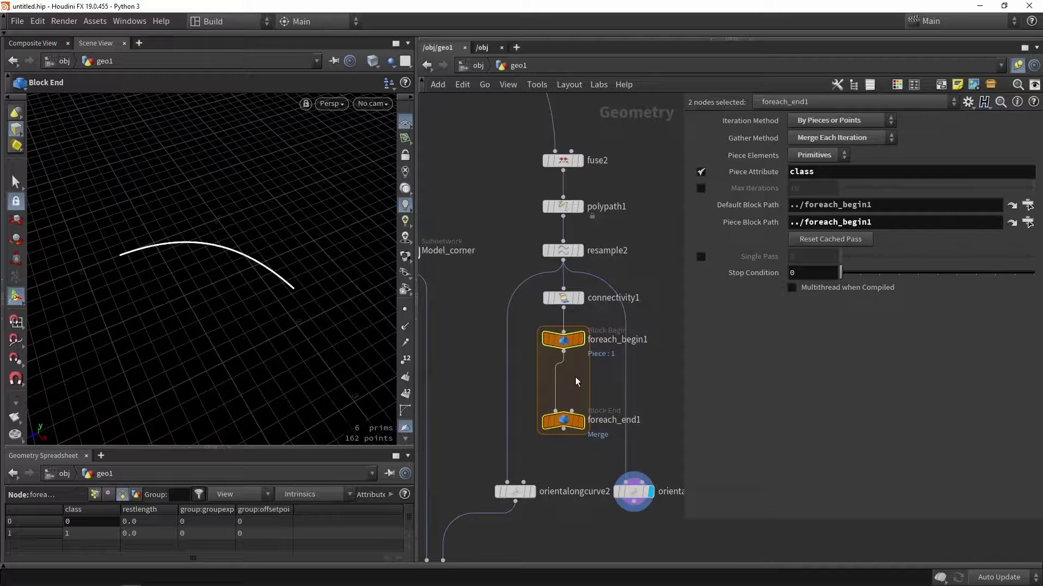
- Display foreach_begin1 and insert a Distance Along Geometry node between the loop's begin and end blocks
scroll(574, 376, "up", 3)
left_click(583, 321)
left_click(584, 321)
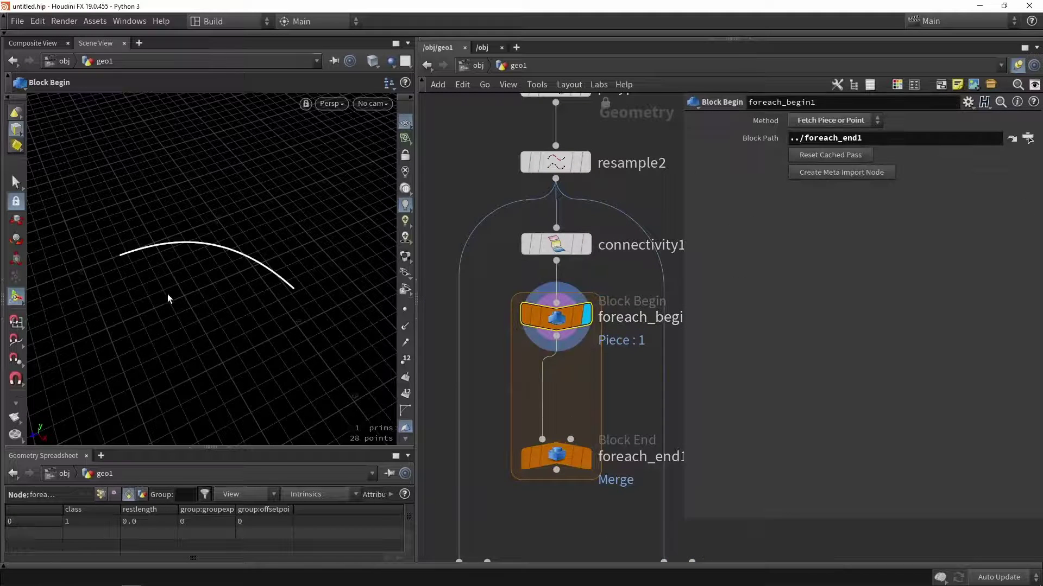
key("Tab")
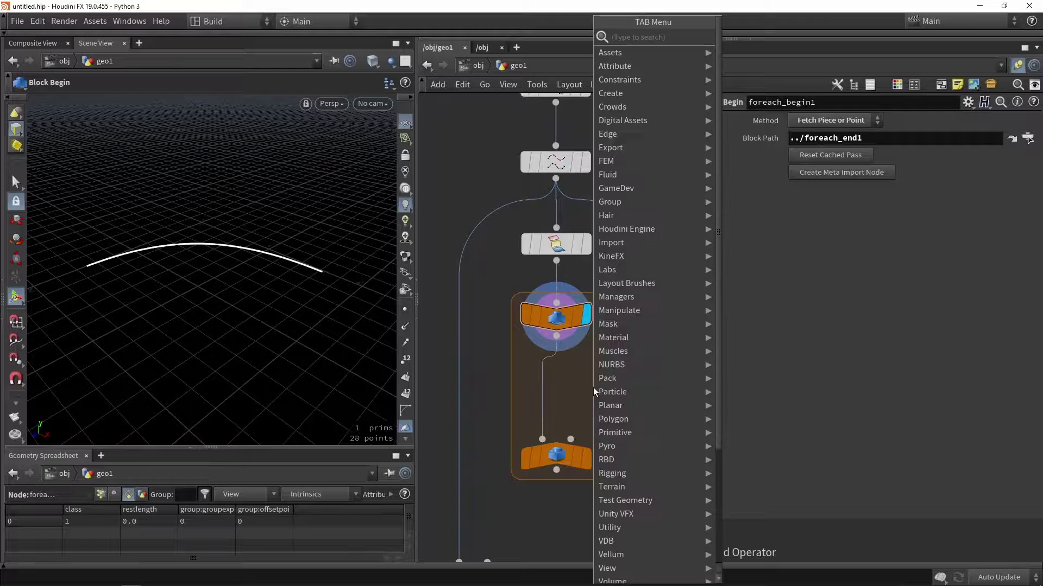
type("dist")
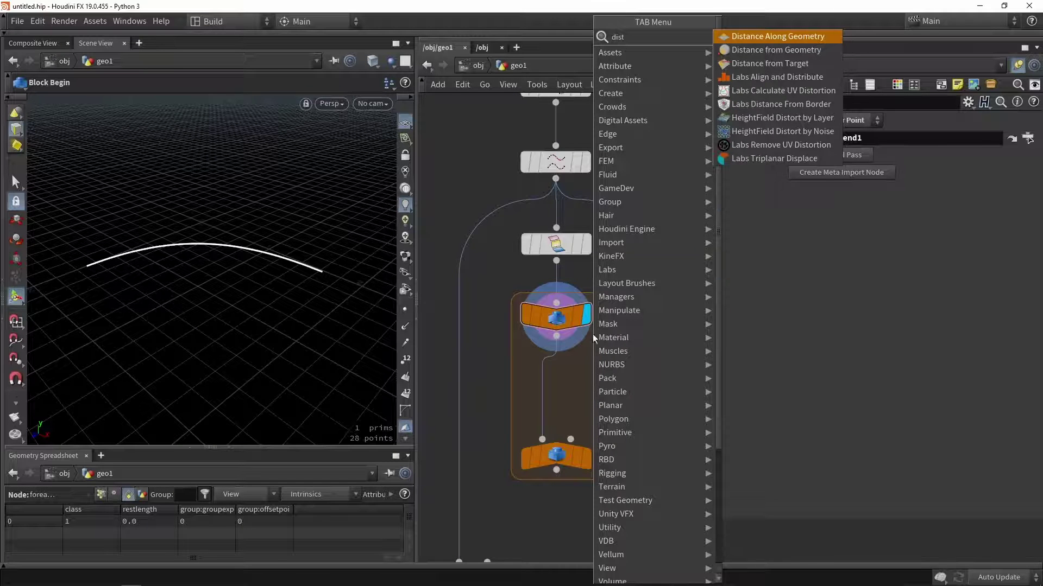
left_click(780, 44)
left_click(541, 394)
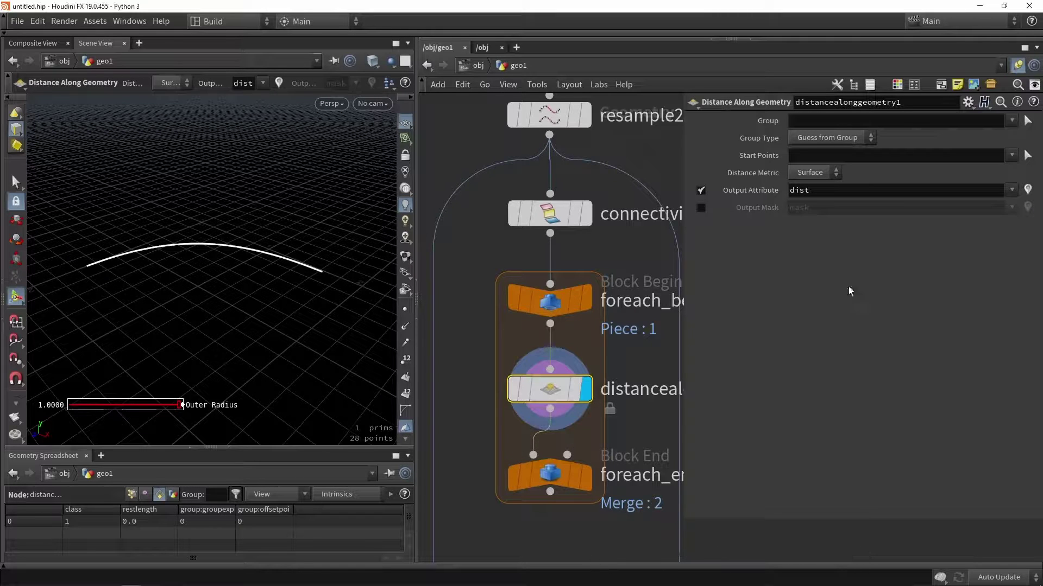
- Set the Distance Along Geometry start points to 0 and its distance metric to Edge
left_click(805, 154)
type("0")
key("Return")
left_click(796, 173)
left_click(798, 189)
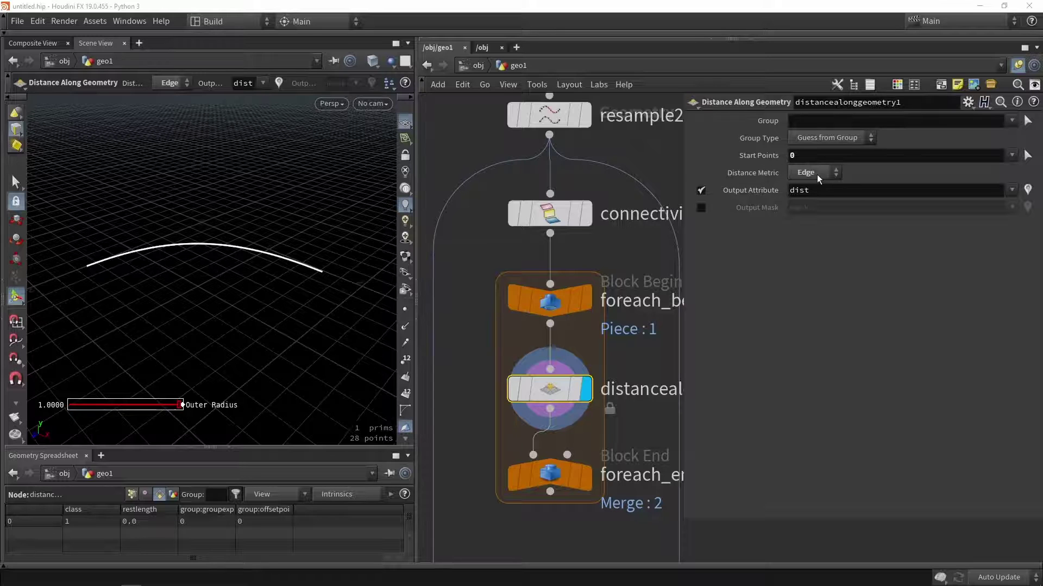
- Turn off the output distance attribute, enable the output mask, and take its radius from Maximum Distance
left_click(700, 190)
left_click(700, 208)
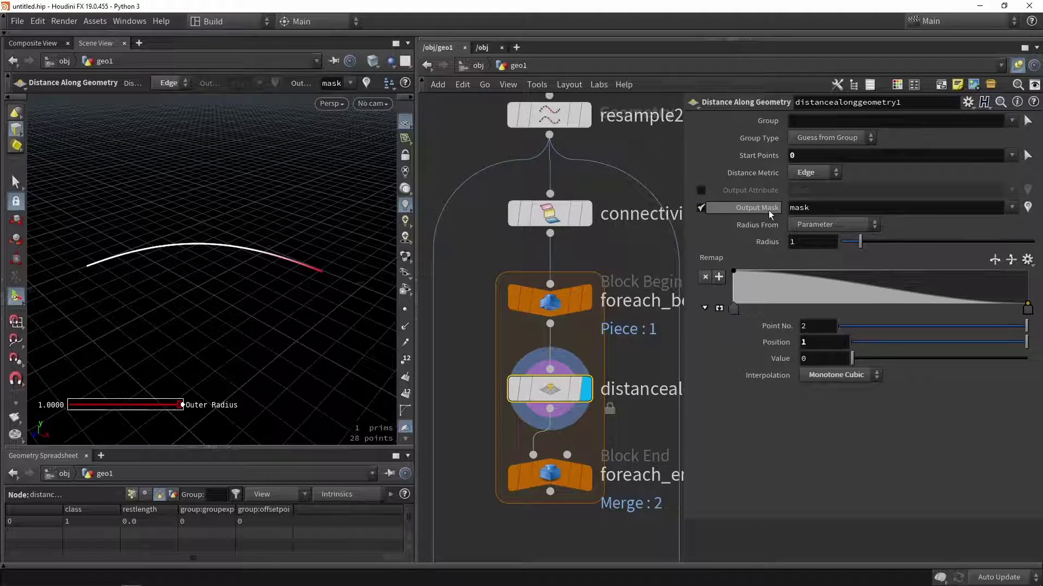
left_click(818, 224)
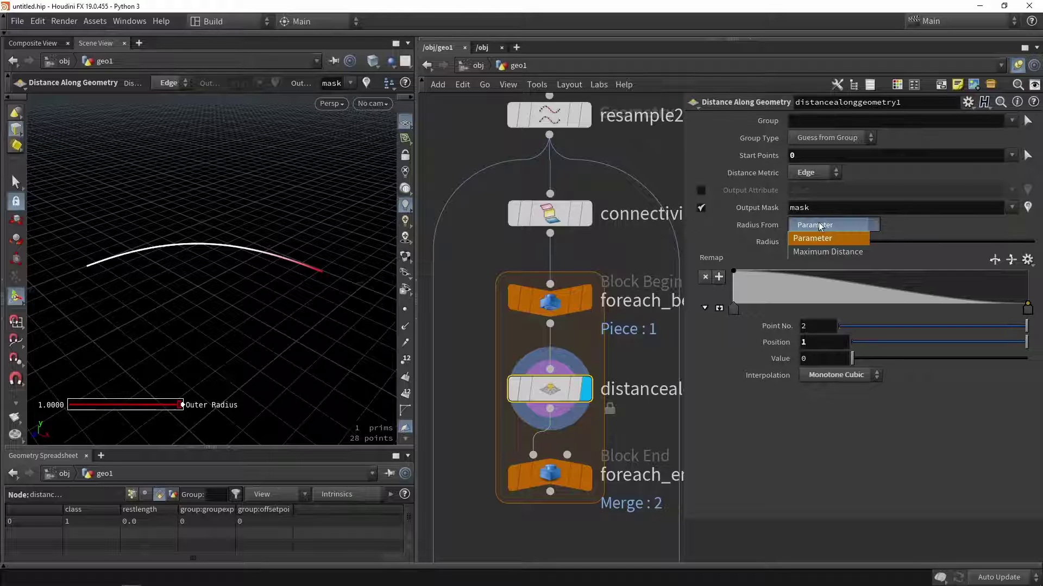
left_click(814, 252)
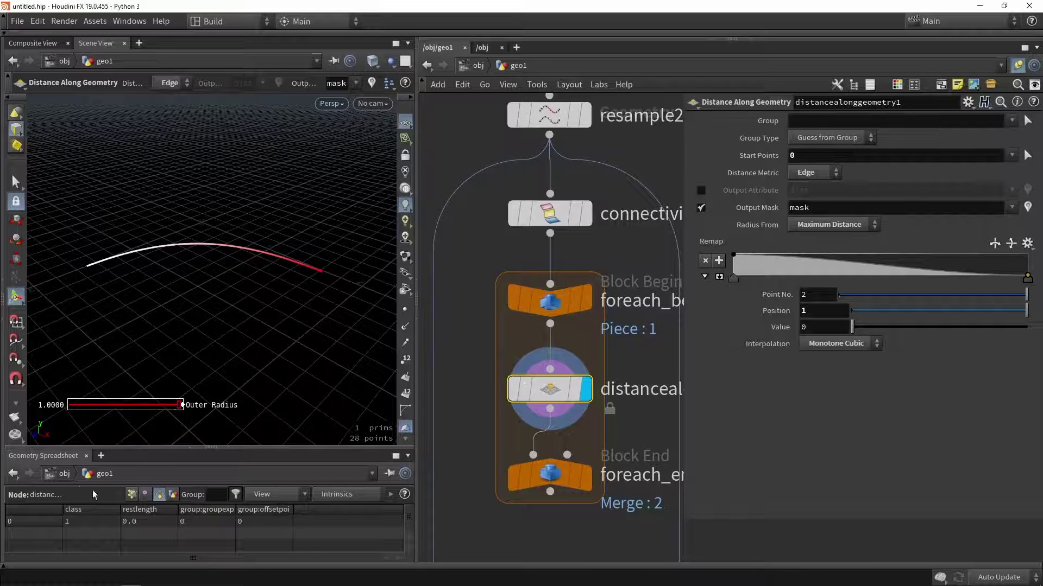
- Examine the mask attribute values from the first to the last point of the curve
left_click(132, 494)
left_click(260, 521)
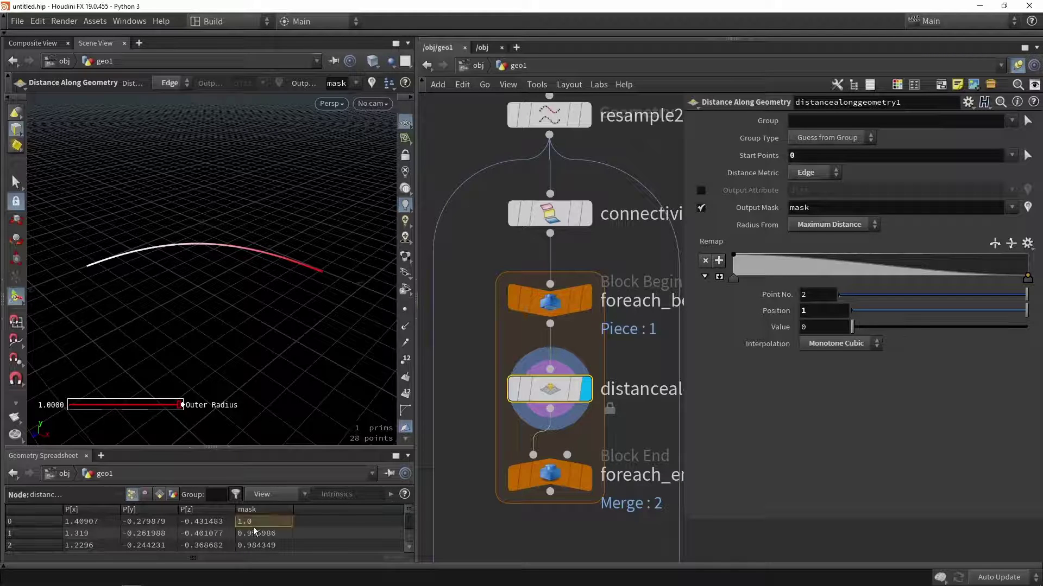
scroll(262, 523, "down", 10)
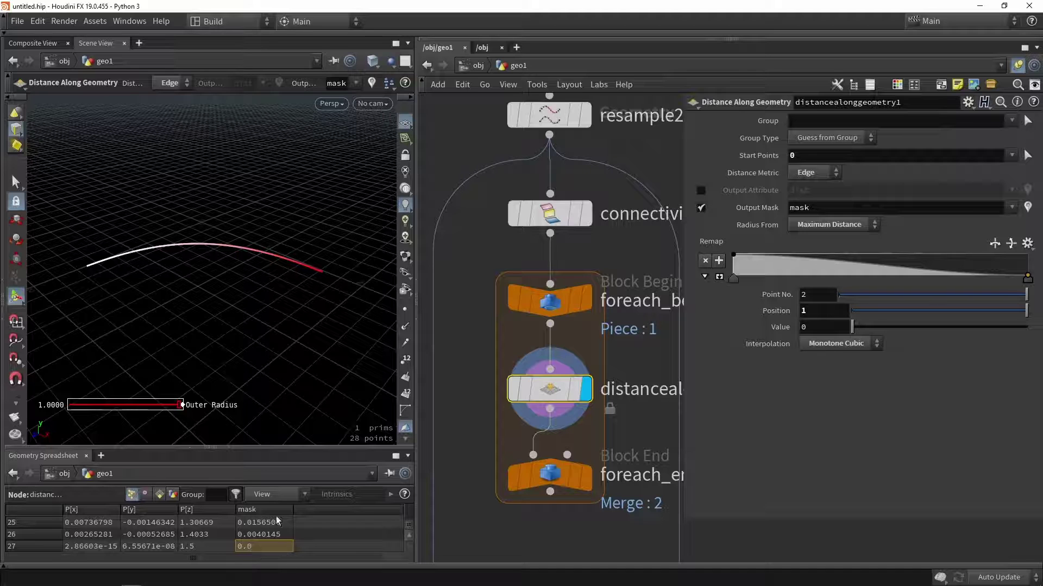
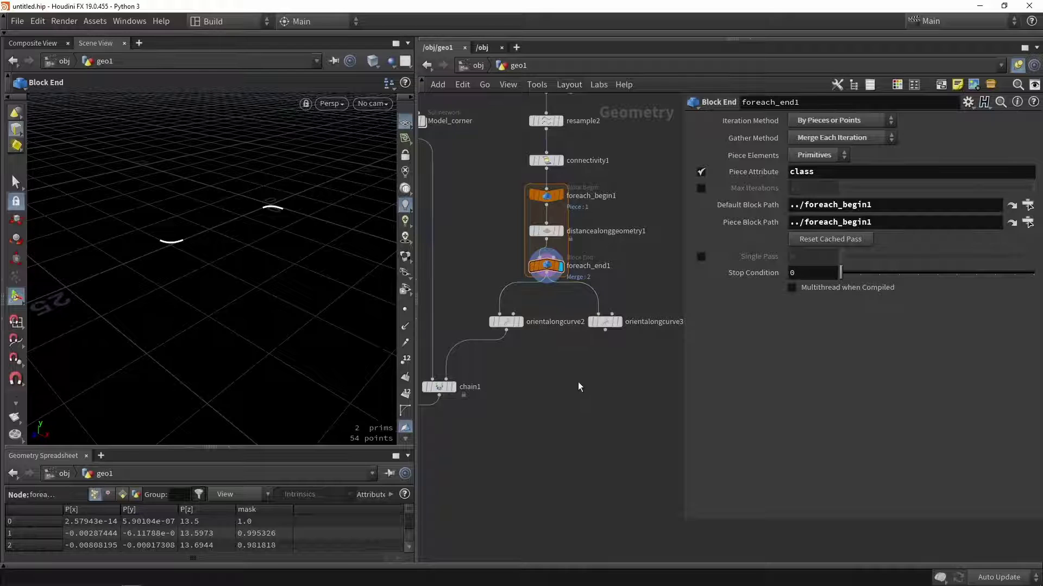
- Add an Attribute Wrangle with orientalongcurve2 in its first input and orientalongcurve3 in its second
key("Tab")
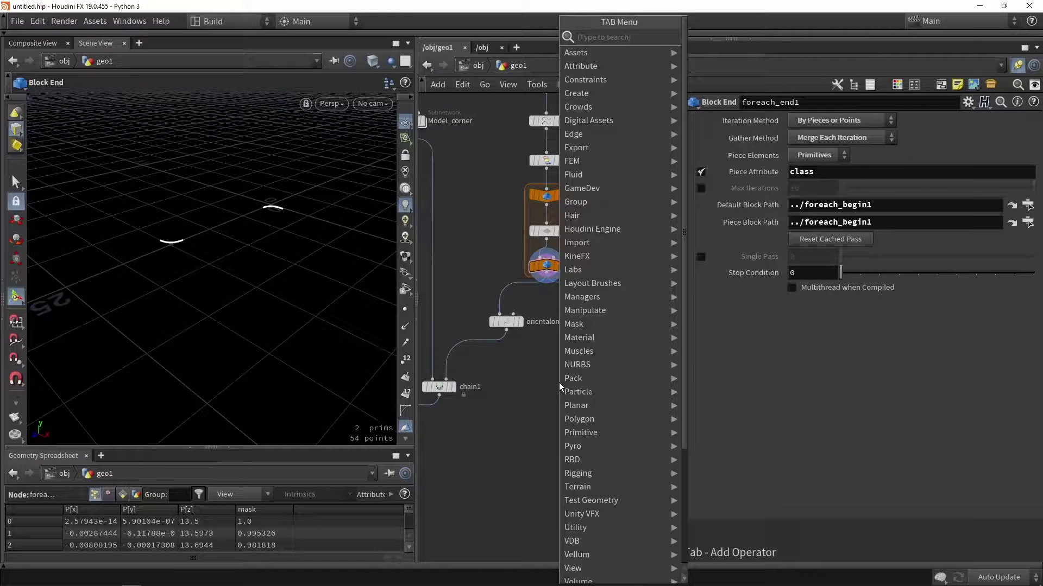
type("wra")
left_click(725, 37)
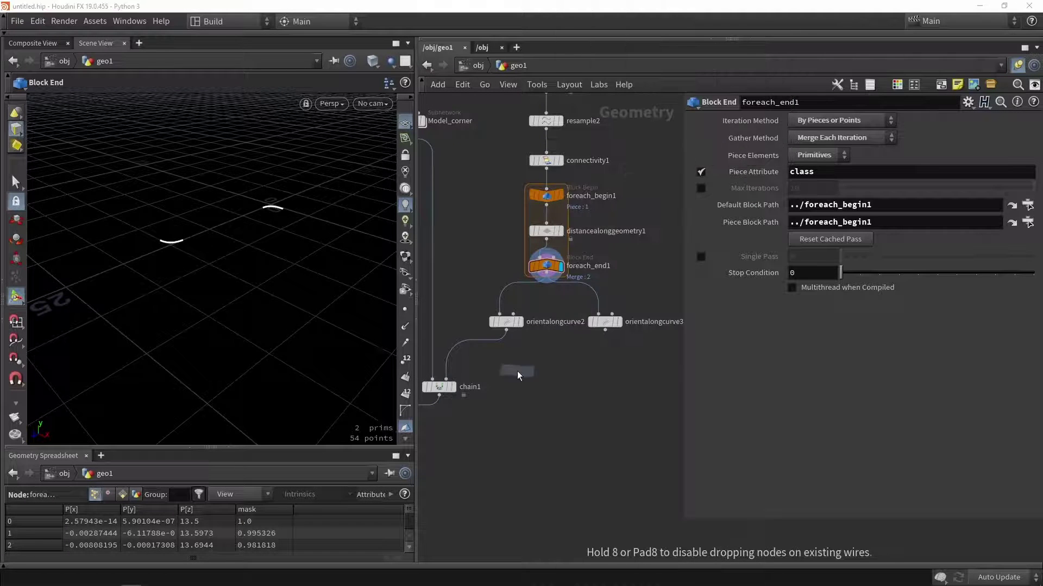
left_click(513, 363)
scroll(510, 354, "up", 3)
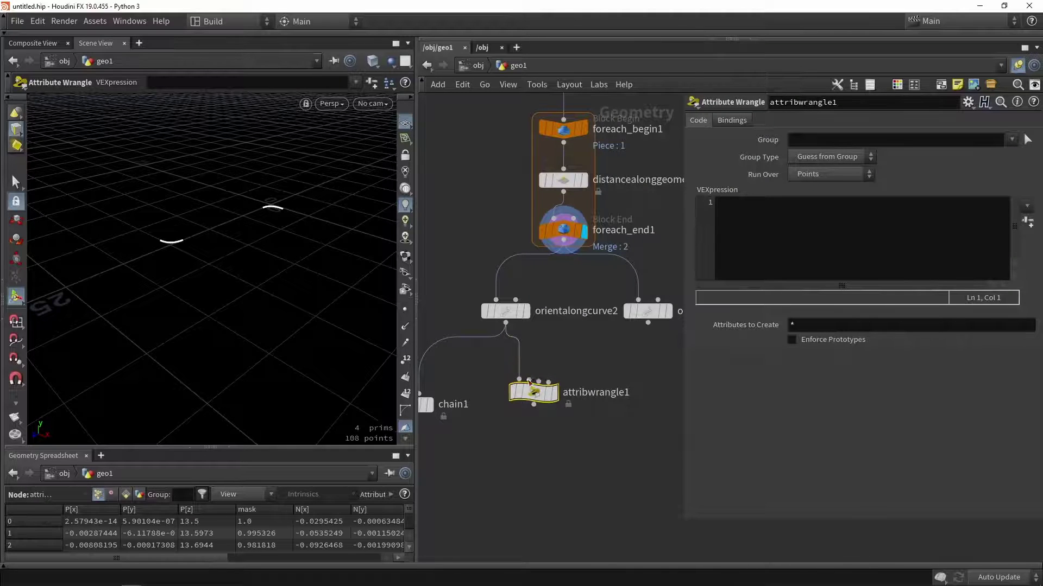
left_click_drag(529, 380, 639, 331)
left_click(560, 367)
left_click_drag(532, 402, 569, 382)
- Rename the Attribute Wrangle as blending and open its VEX expression for editing
double_click(627, 371)
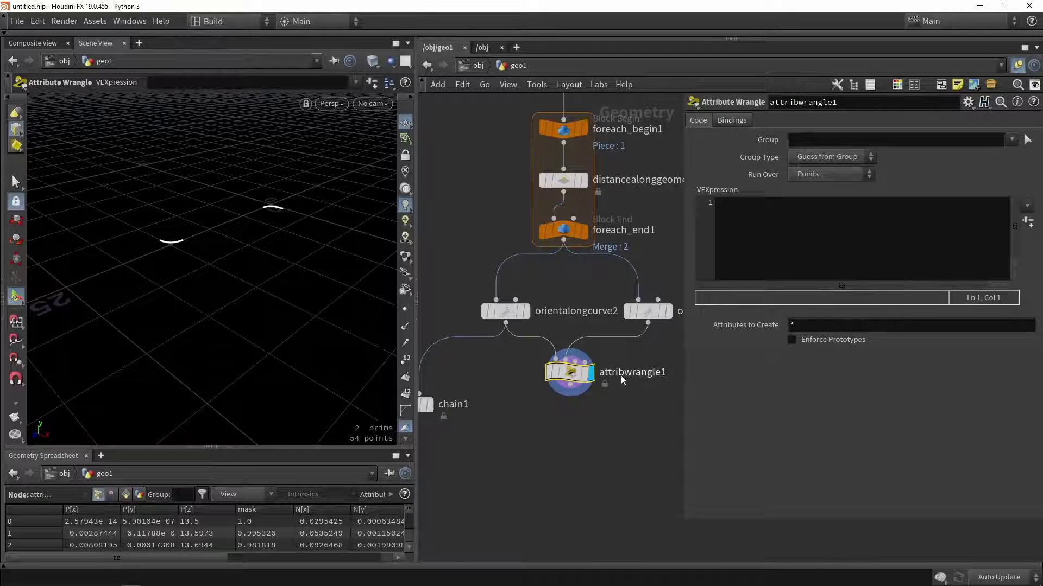
type("blending")
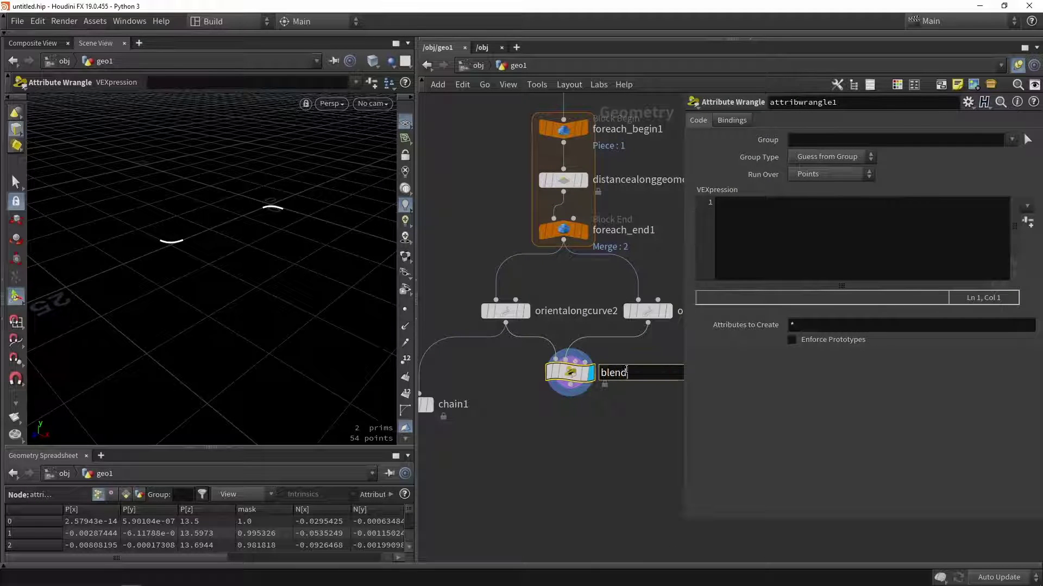
key("Return")
left_click(783, 245)
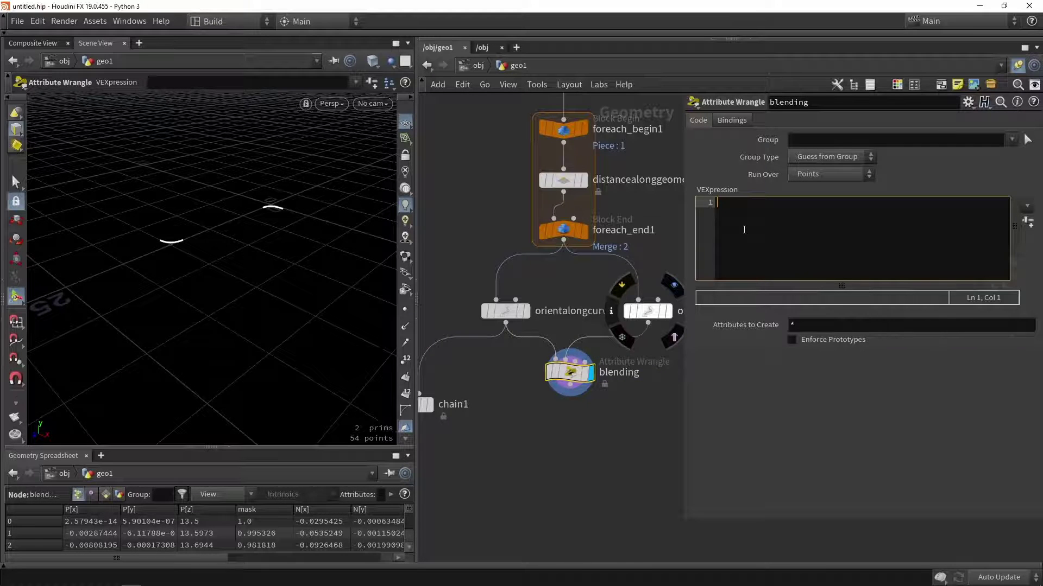
- Review orientalongcurve2's settings and return to the blending wrangle's expression
left_click(505, 310)
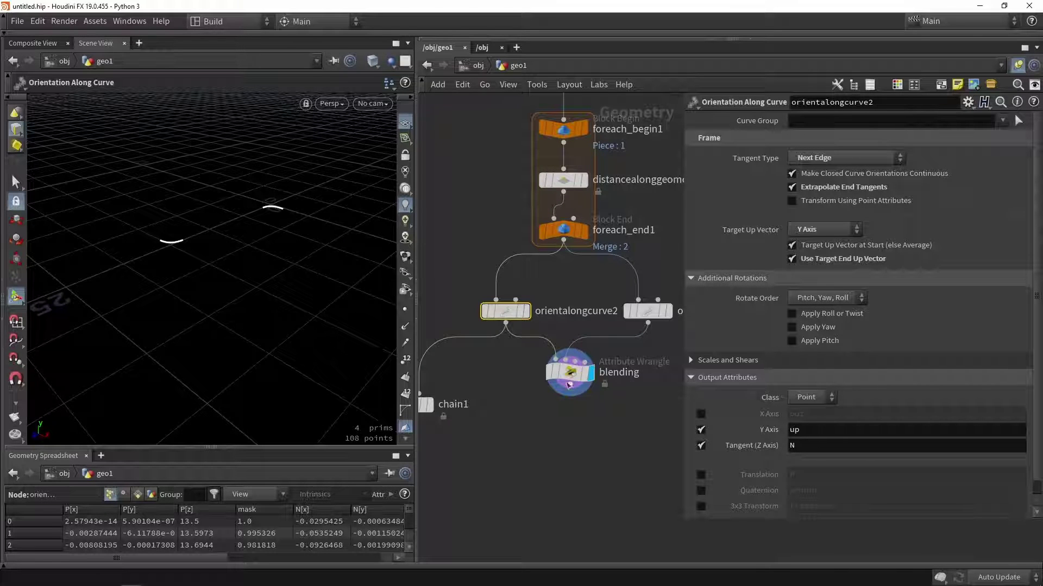
left_click(569, 372)
left_click(756, 233)
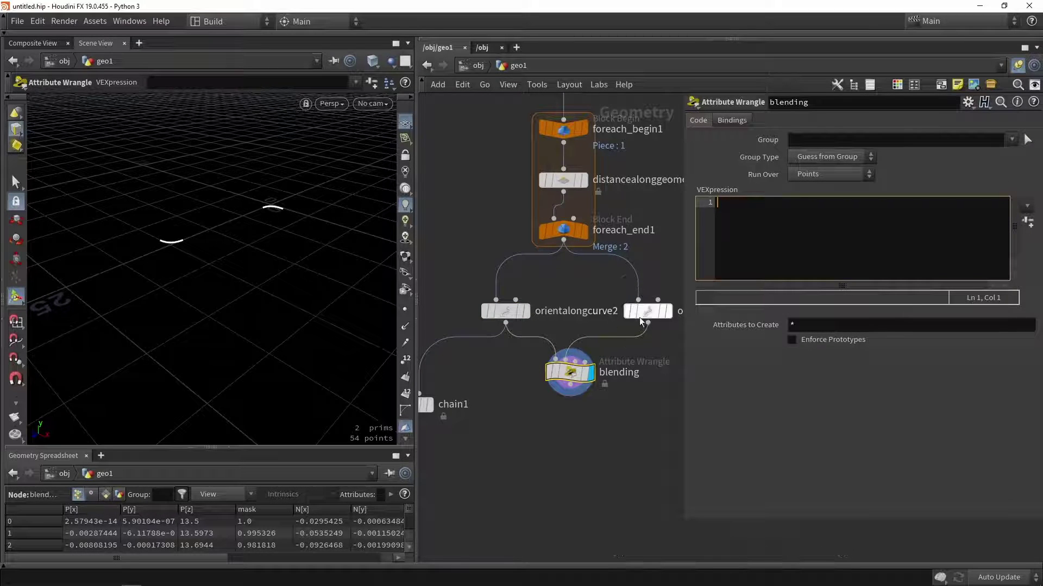
mouse_move(646, 316)
left_mouse_down()
mouse_move(646, 299)
mouse_move(644, 314)
left_mouse_up()
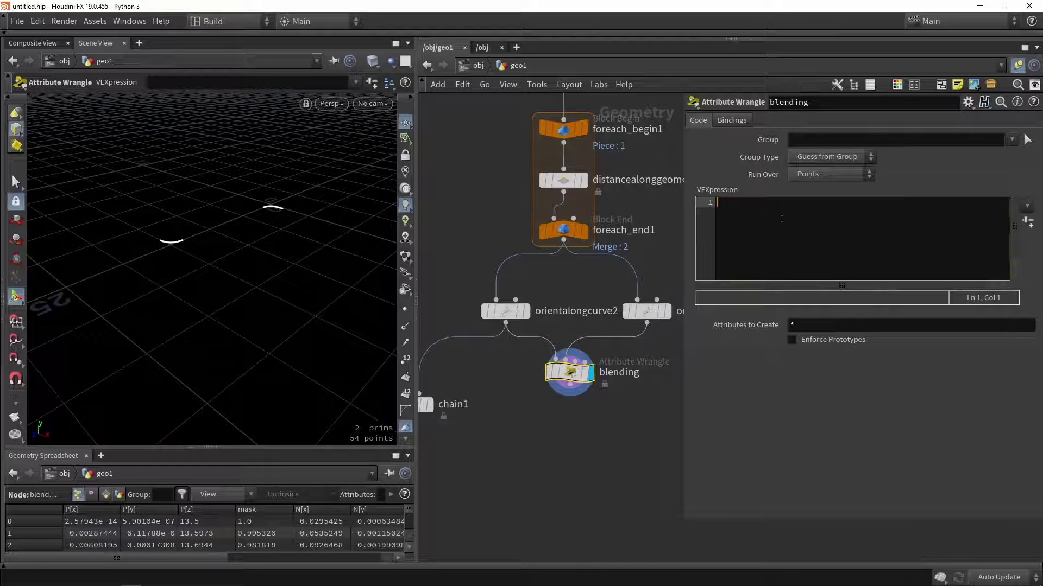
type("vector ")
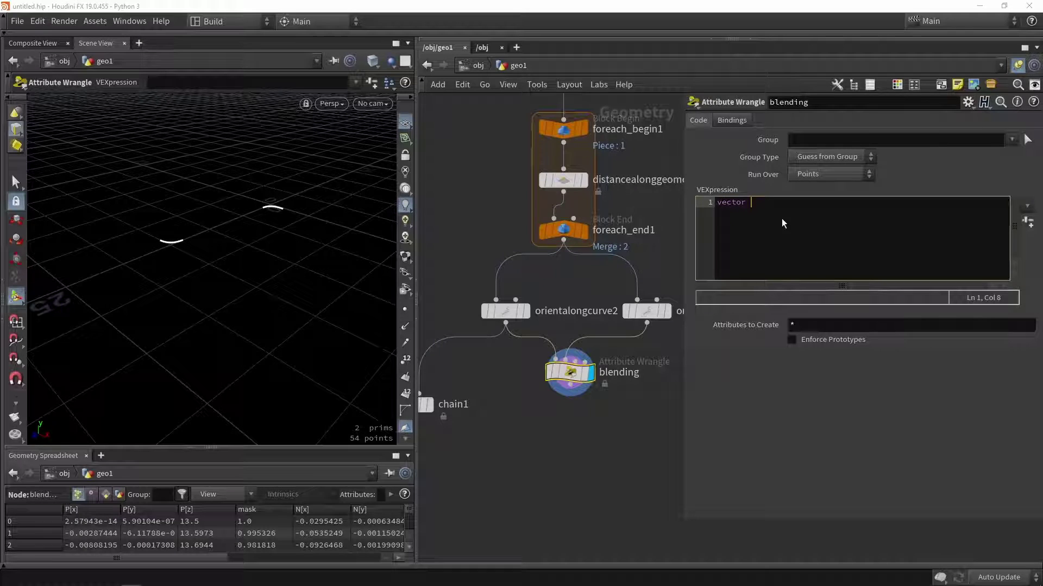
type("N2")
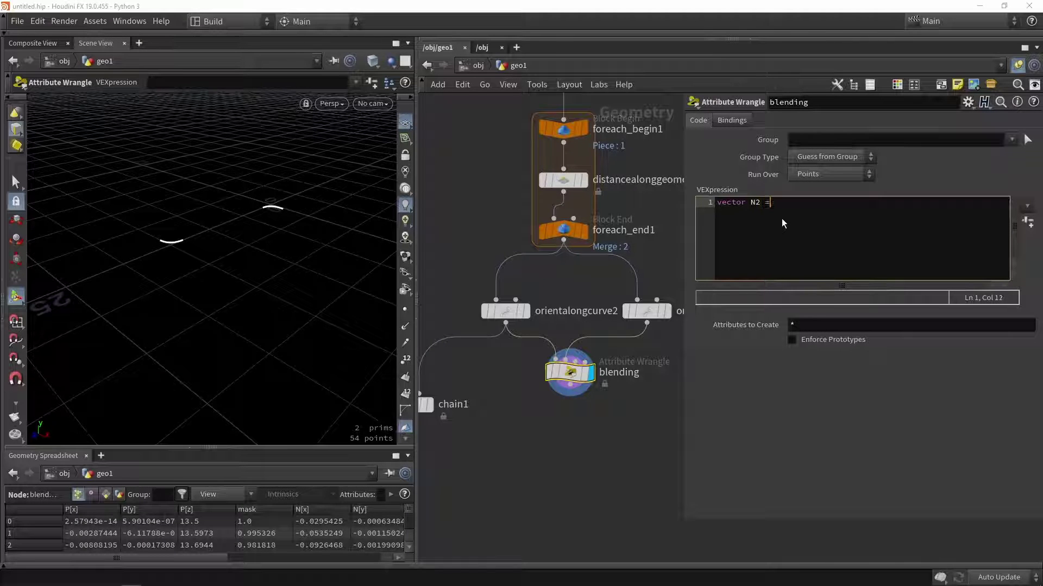
type(" = point( 1,")
mouse_move(647, 306)
mouse_move(648, 304)
left_mouse_down()
mouse_move(641, 282)
mouse_move(643, 295)
left_mouse_up()
mouse_move(508, 315)
left_mouse_down()
mouse_move(501, 325)
mouse_move(495, 304)
left_mouse_up()
left_click_drag(646, 303, 645, 303)
left_click(862, 209)
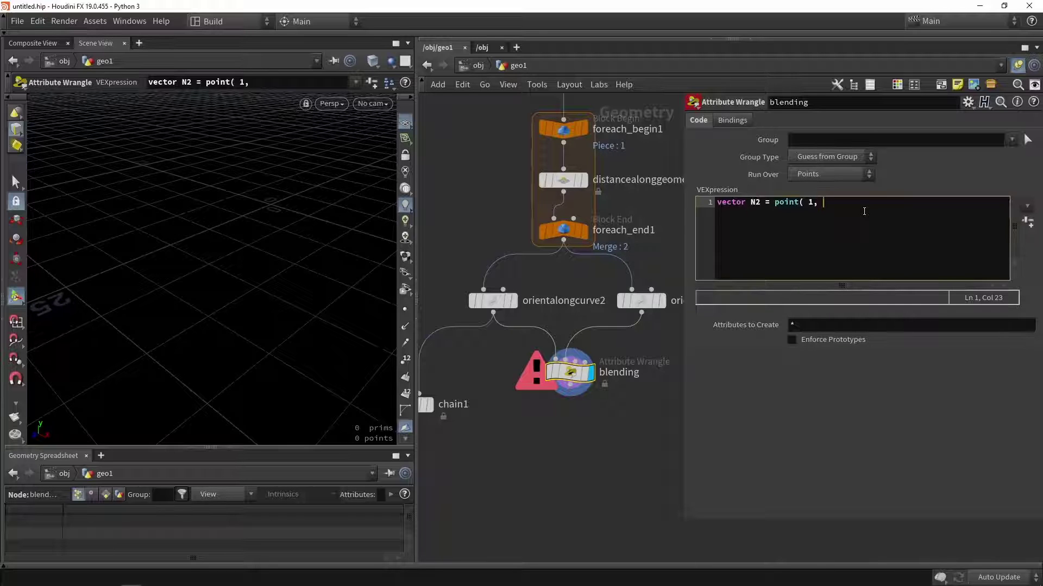
type("\"N\" , @ptnum);")
key("Return")
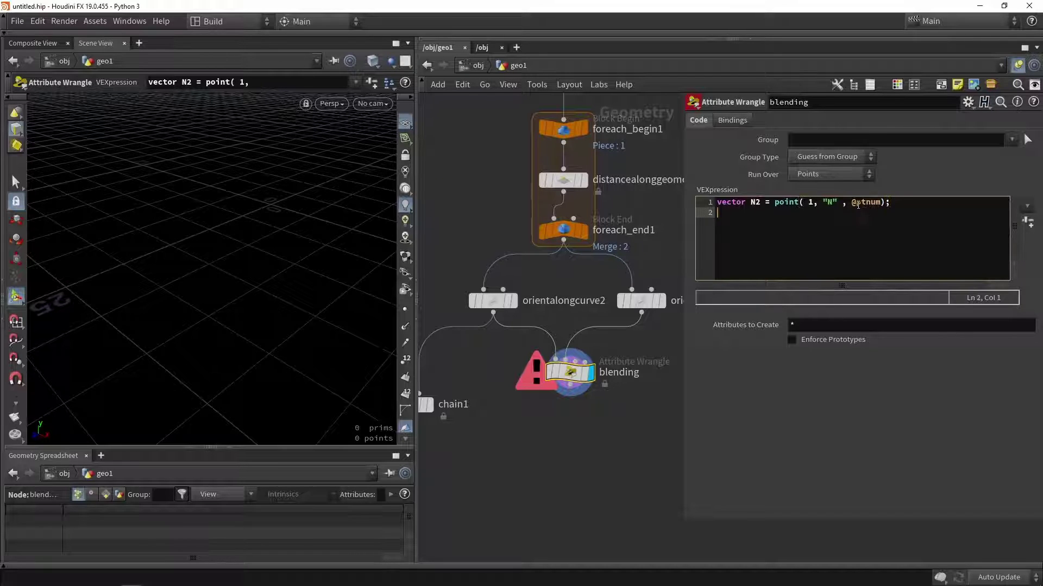
left_click_drag(920, 202, 704, 205)
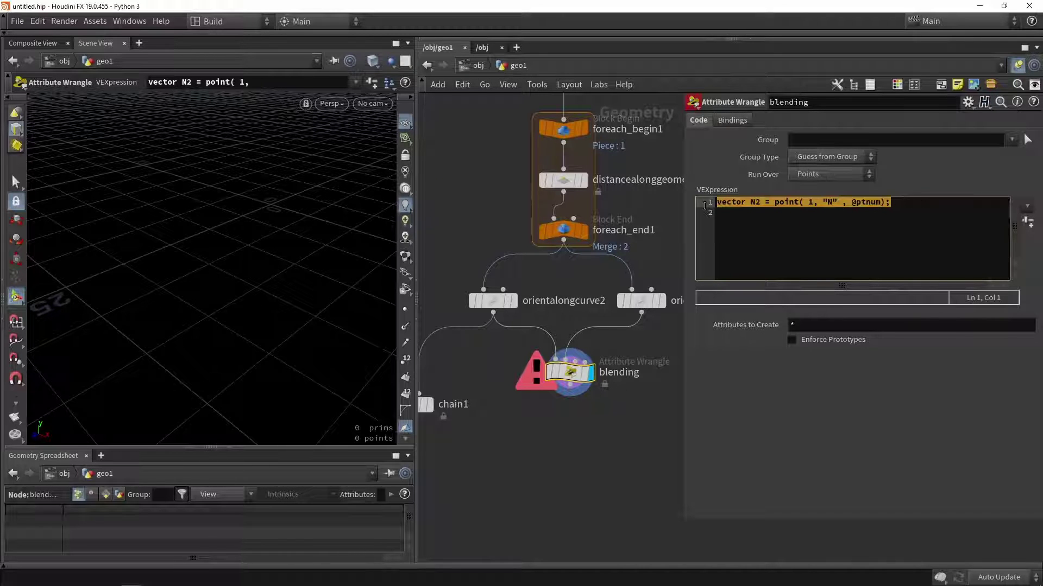
key("ctrl+c")
left_click(734, 212)
key("ctrl+v")
left_click(754, 213)
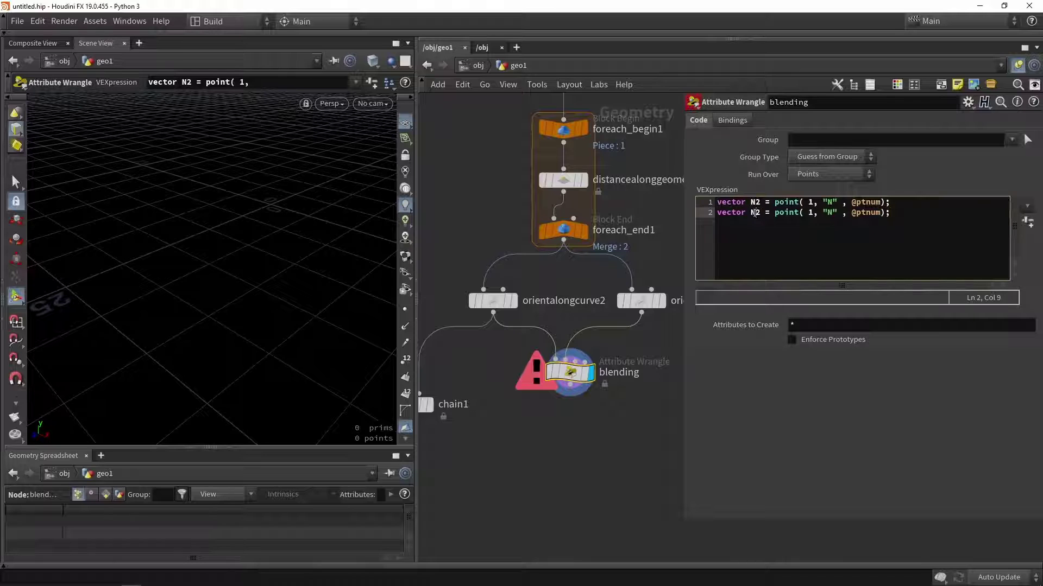
key("BackSpace")
type("u")
key("BackSpace")
type("Up")
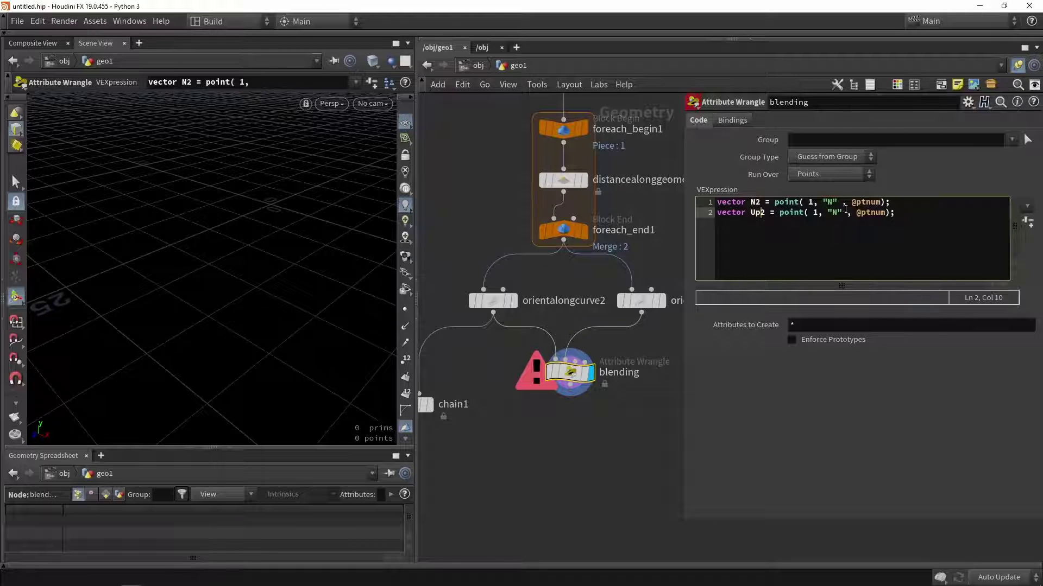
left_click(846, 212)
key("Left")
key("BackSpace")
type("up")
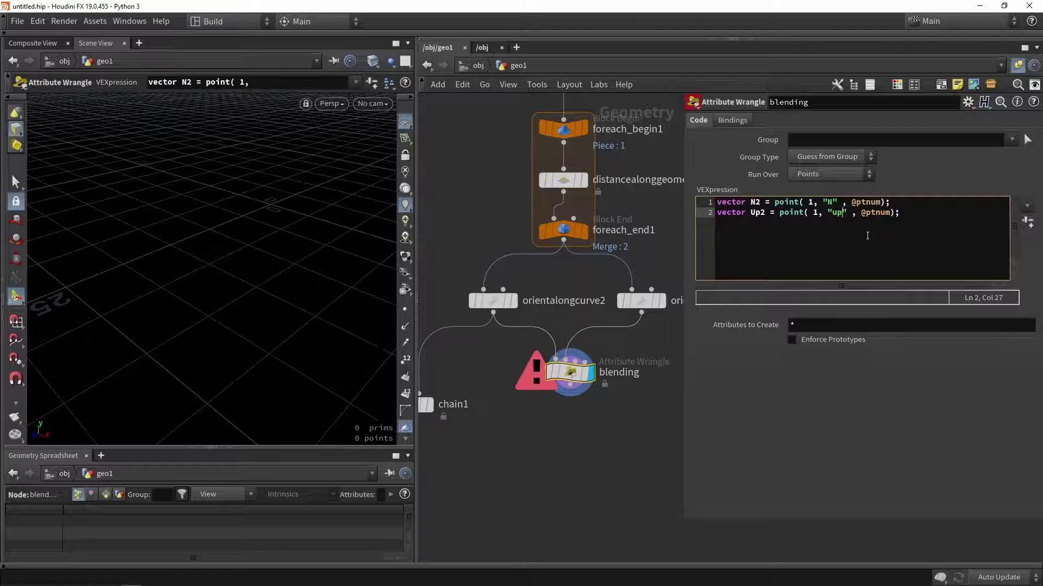
left_click(852, 247)
mouse_move(639, 306)
mouse_move(638, 302)
left_mouse_down()
mouse_move(640, 278)
mouse_move(637, 303)
left_mouse_up()
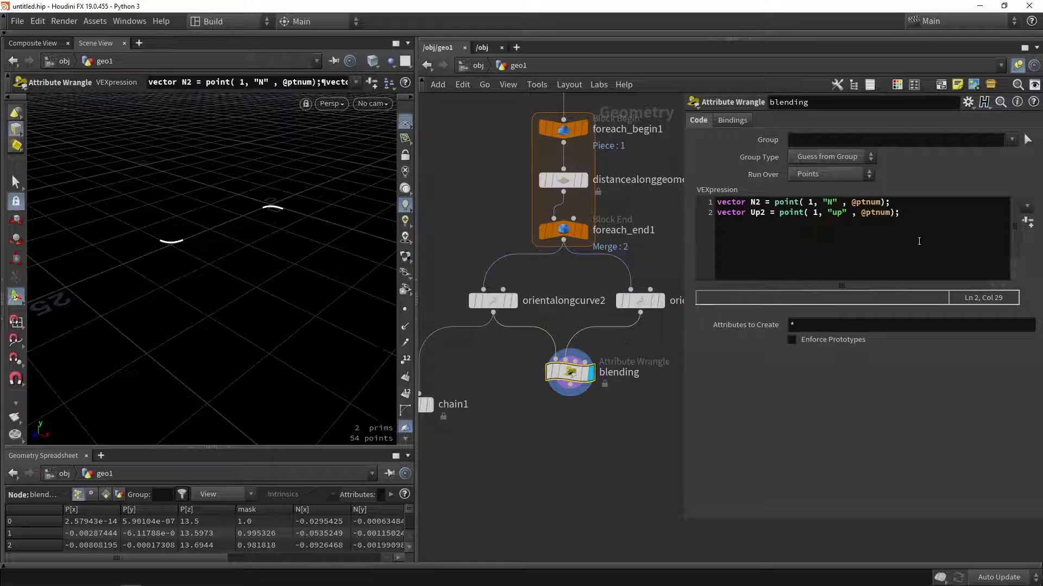
left_click(922, 216)
key("Return")
key("Return")
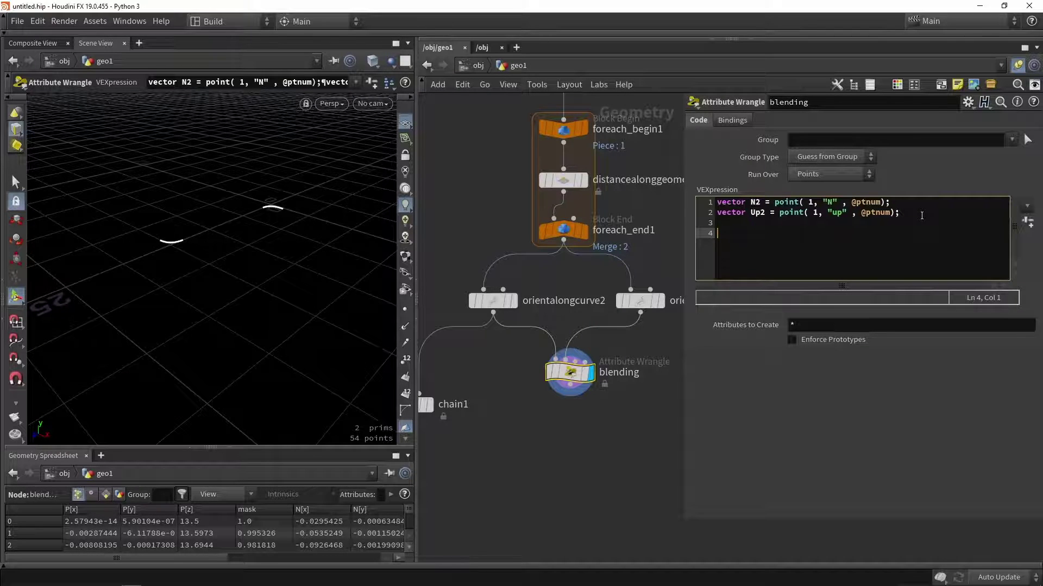
type("= lerp(")
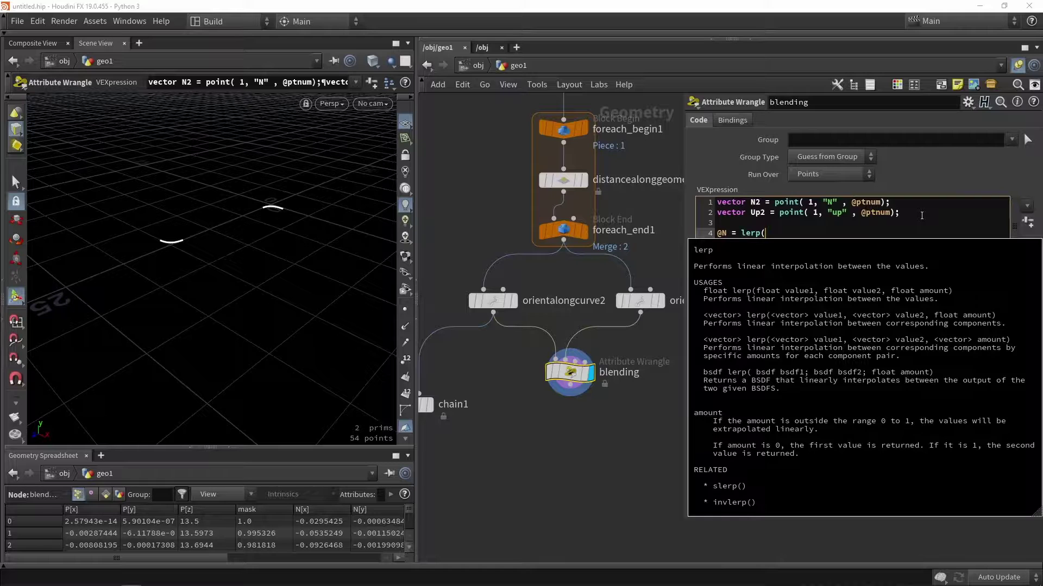
type(" @N , N2 ,")
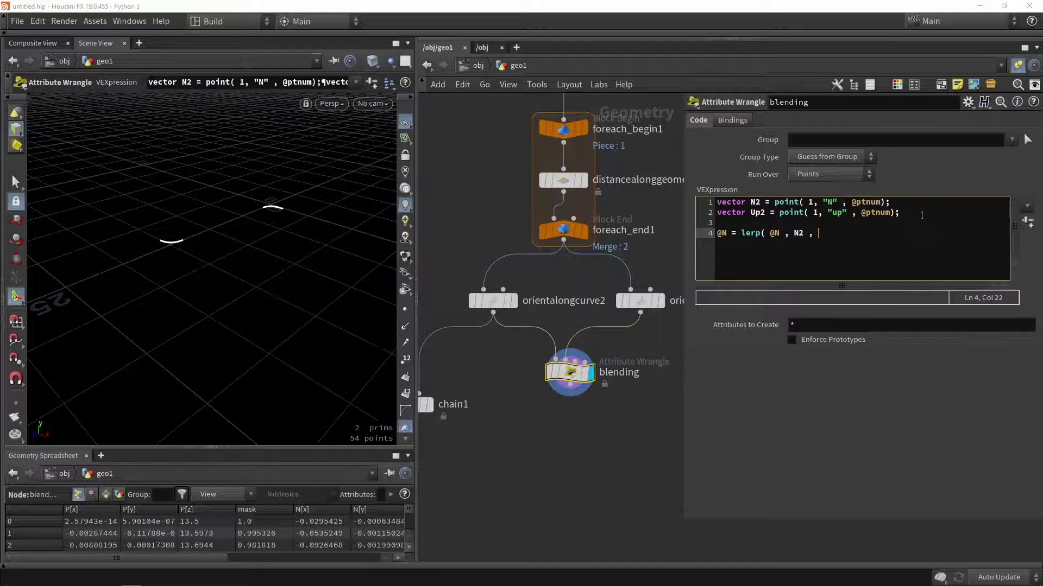
type("sk);")
left_click_drag(565, 180, 567, 180)
left_click(861, 235)
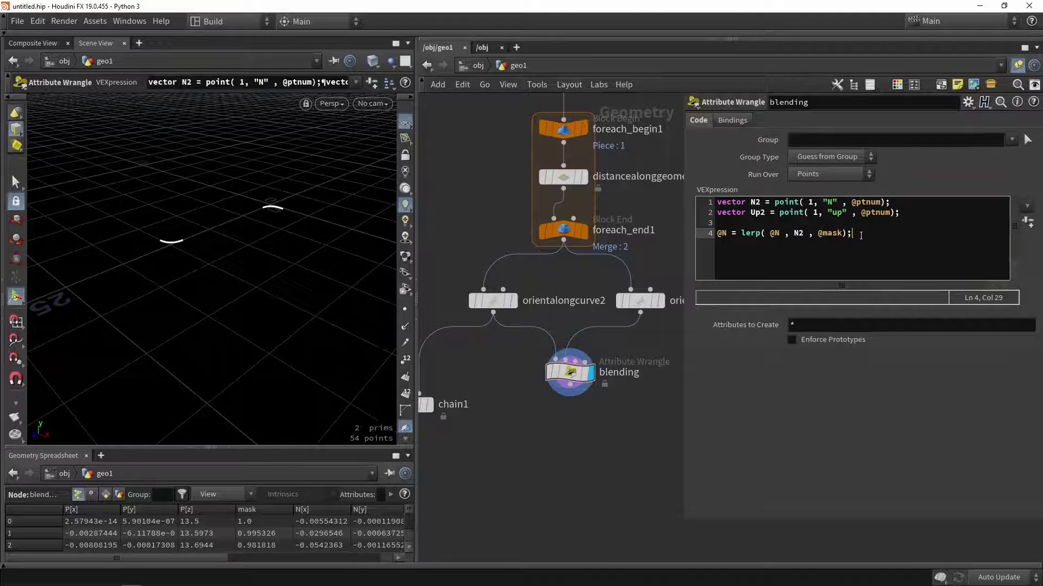
key("Return")
left_click_drag(855, 233, 712, 233)
key("ctrl+c")
left_click(884, 245)
key("ctrl+v")
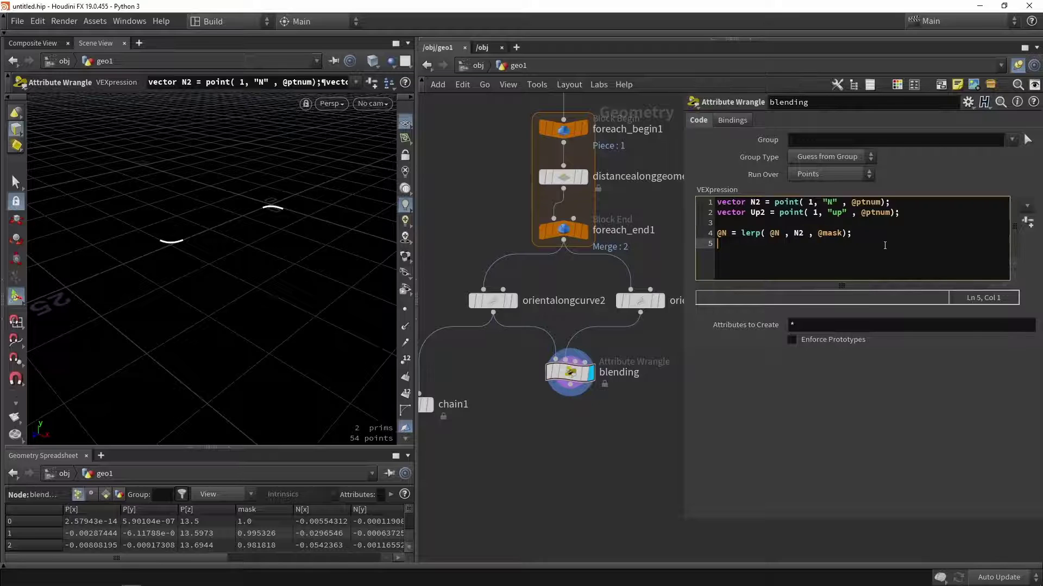
left_click(726, 244)
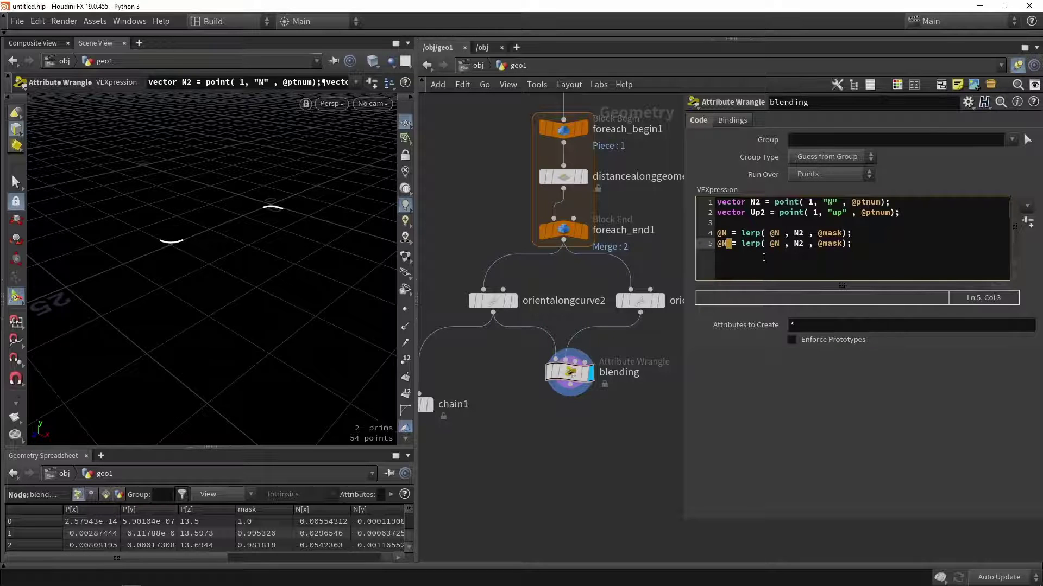
key("BackSpace")
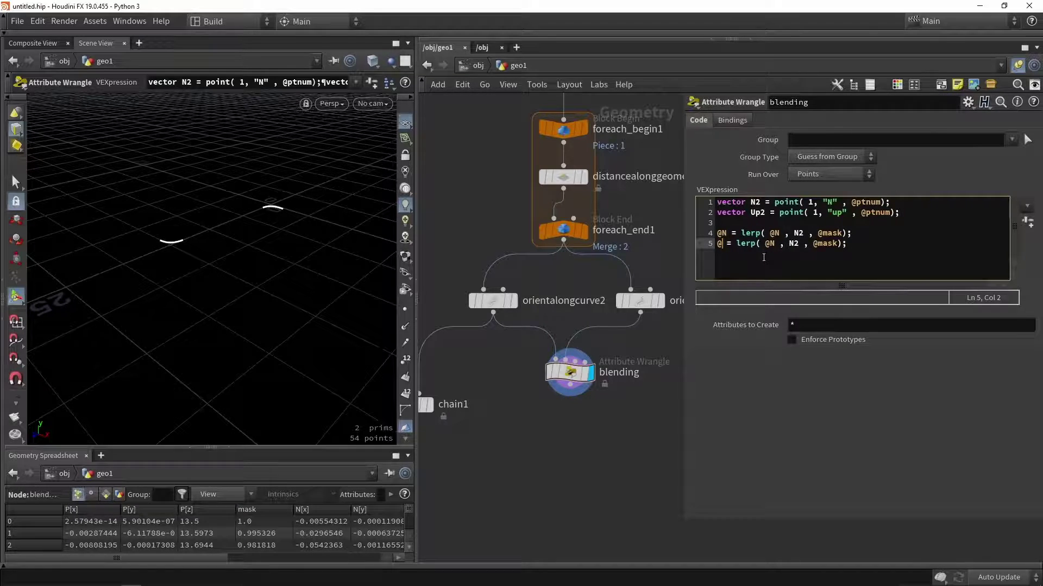
type("up")
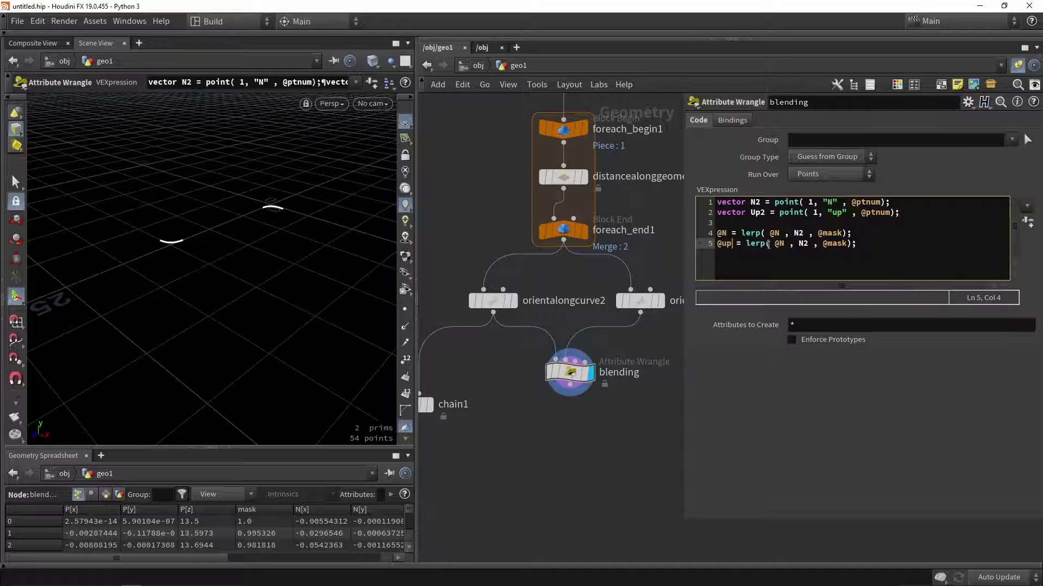
left_click(785, 243)
key("BackSpace")
type("up")
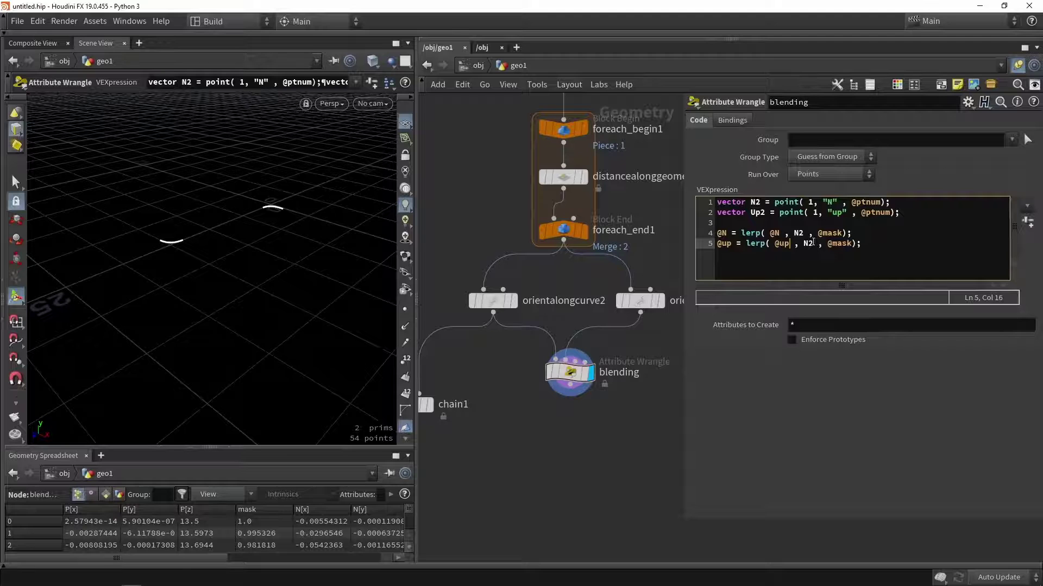
key("BackSpace")
type("Up")
- Connect the blending wrangle's output to chain1's curve input and display chain1
scroll(570, 429, "down", 3)
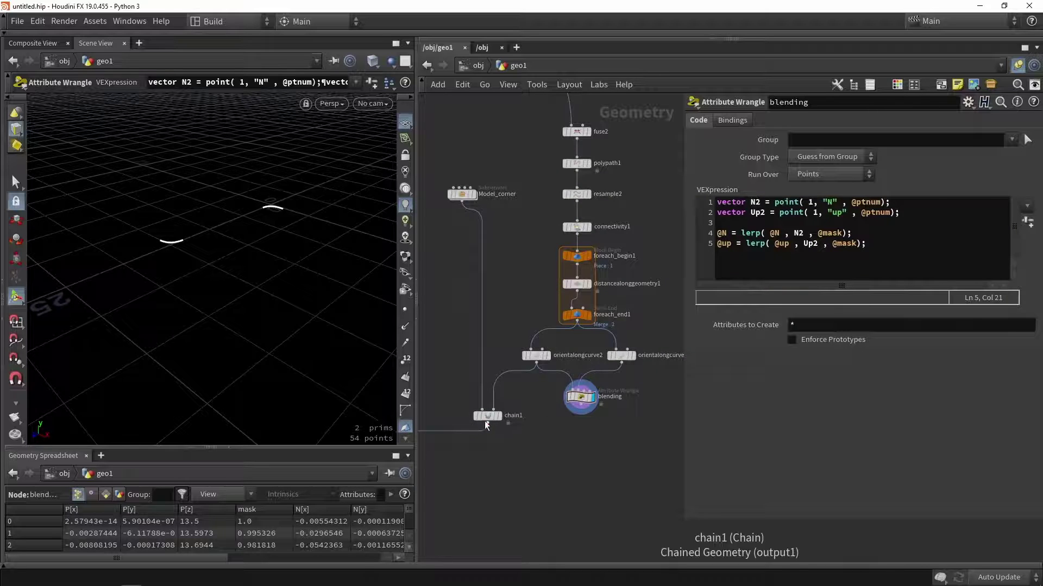
left_click_drag(485, 421, 490, 441)
scroll(563, 410, "up", 2)
left_click_drag(588, 403, 466, 446)
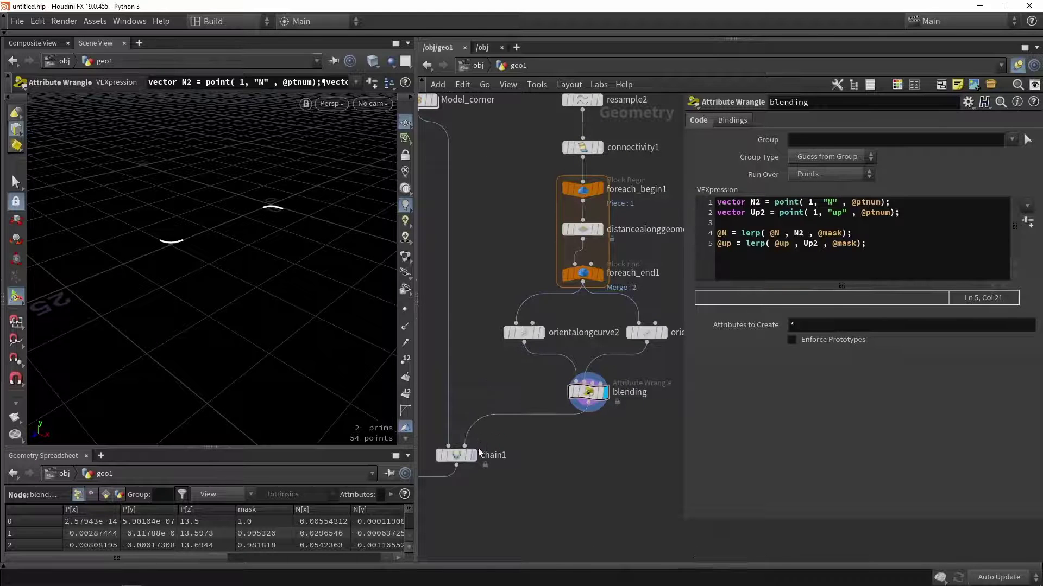
left_click(474, 455)
left_click(476, 457)
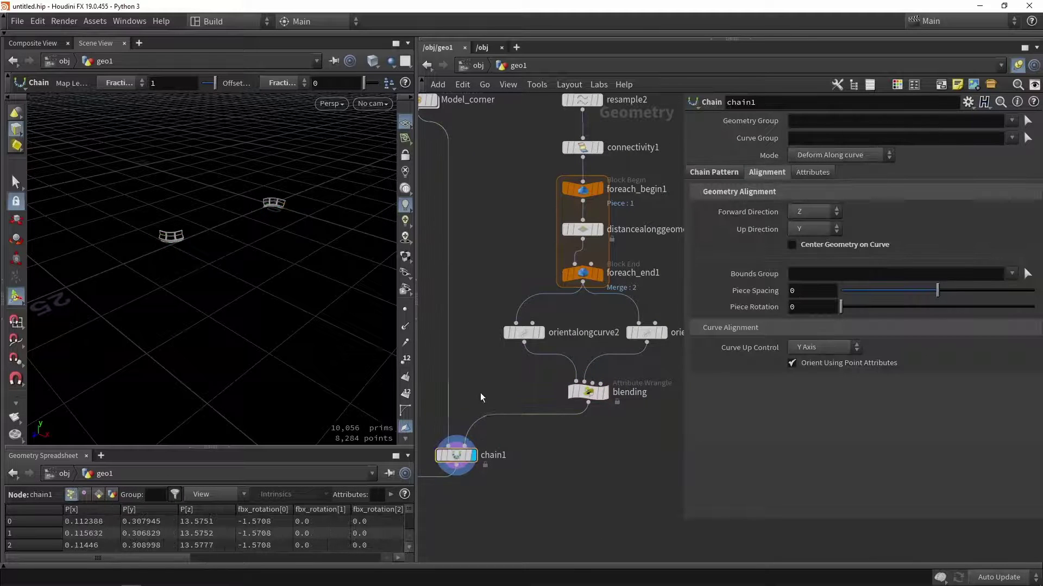
- Display merge1 and inspect the joints between the curved corner and straight railing sections up close
key("h")
middle_click_drag(433, 451, 519, 370)
scroll(543, 350, "up", 5)
left_click(531, 352)
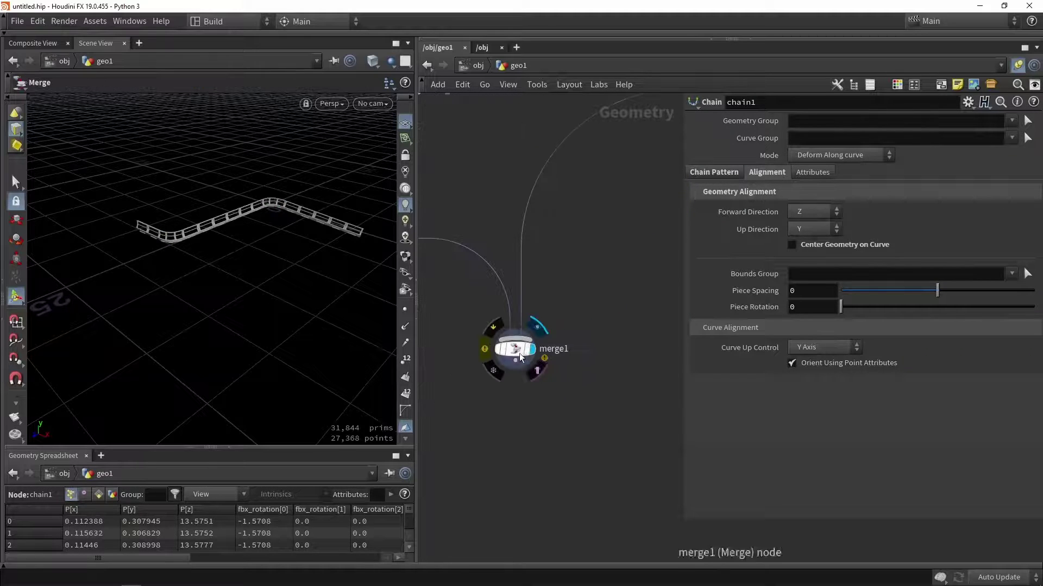
left_click(518, 352)
scroll(271, 199, "up", 2)
scroll(272, 200, "up", 5)
scroll(254, 231, "up", 5)
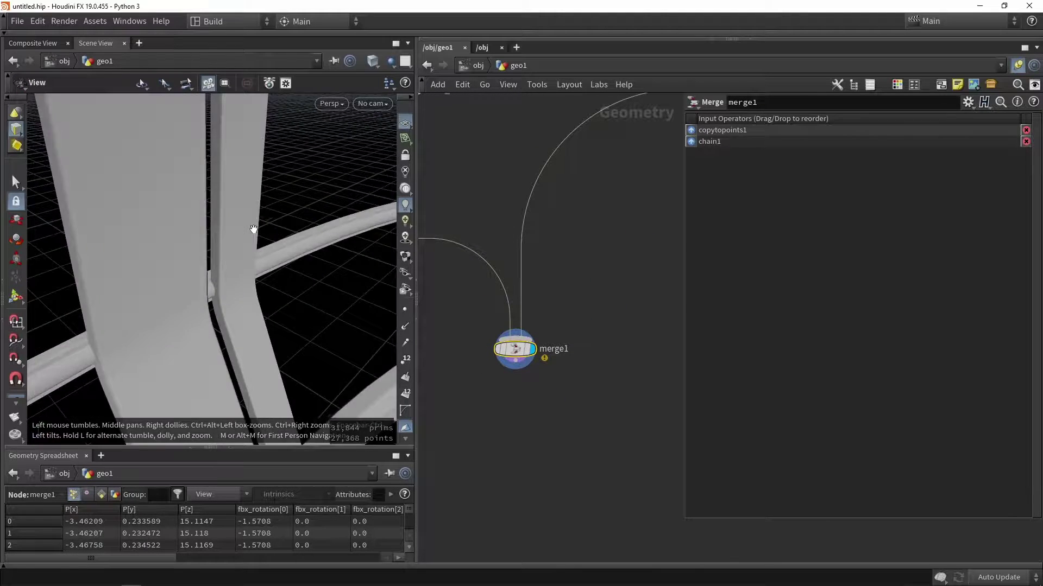
scroll(247, 234, "down", 3)
left_click_drag(246, 235, 252, 268)
key("Return")
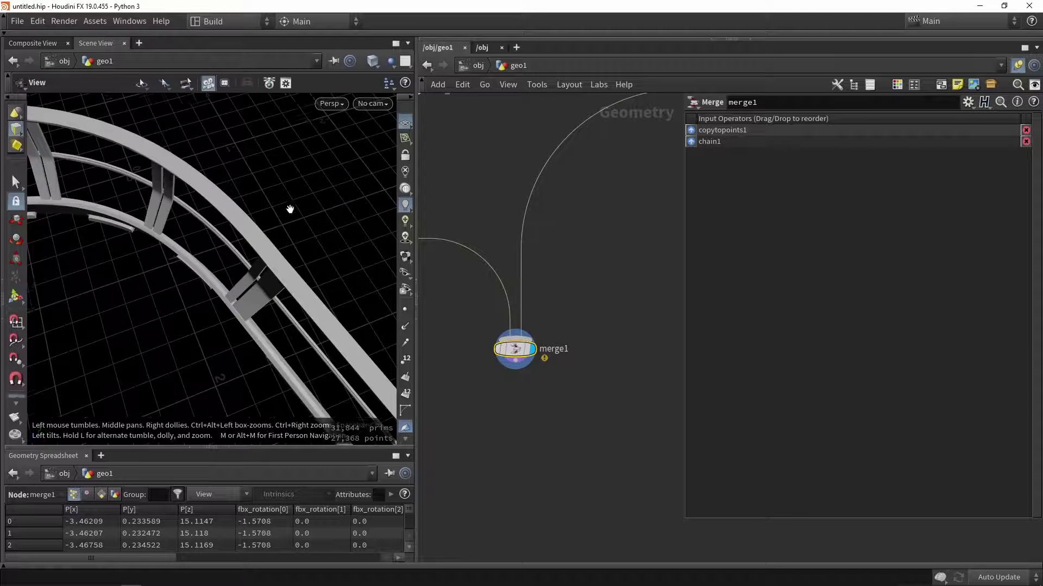
left_click_drag(286, 210, 228, 229)
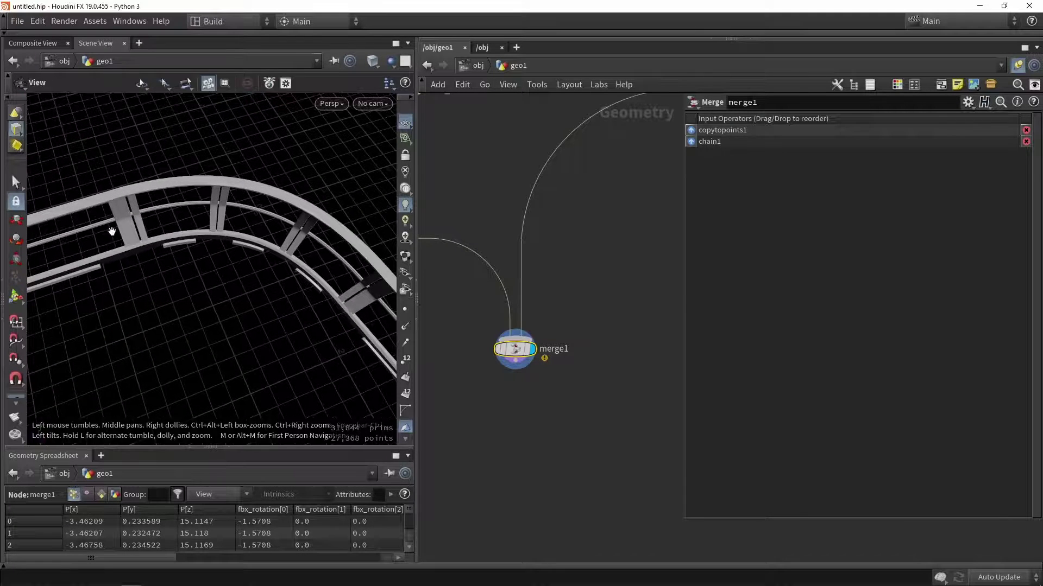
- Toggle the bypass of the blending wrangle repeatedly to compare the railing corner with and without the orientation blend
middle_click_drag(619, 227, 539, 315)
scroll(538, 315, "down", 2)
middle_click_drag(584, 261, 536, 312)
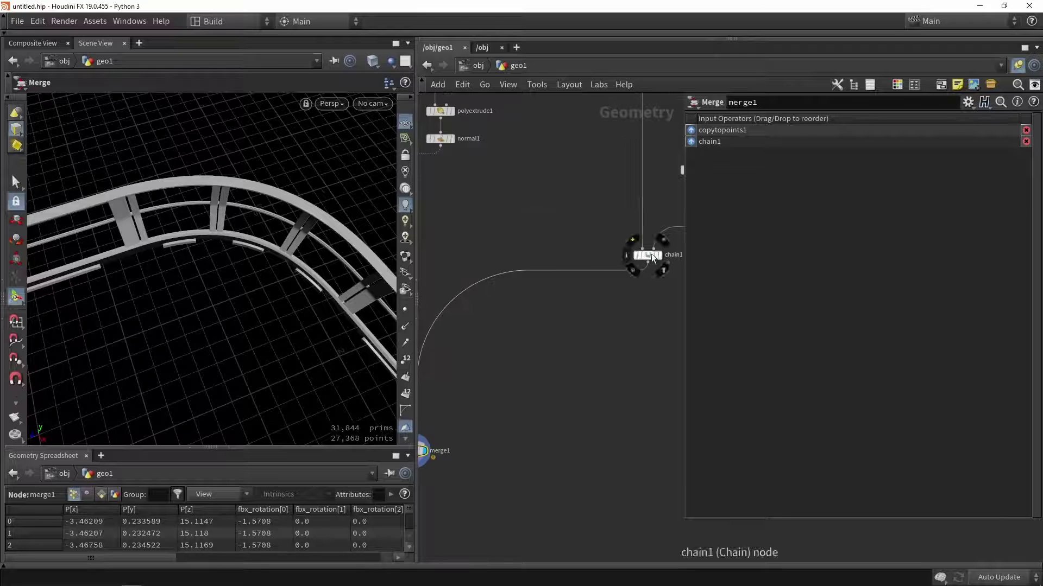
scroll(651, 254, "down", 2)
middle_click_drag(626, 312, 591, 289)
scroll(655, 181, "up", 5)
middle_click_drag(631, 244, 566, 261)
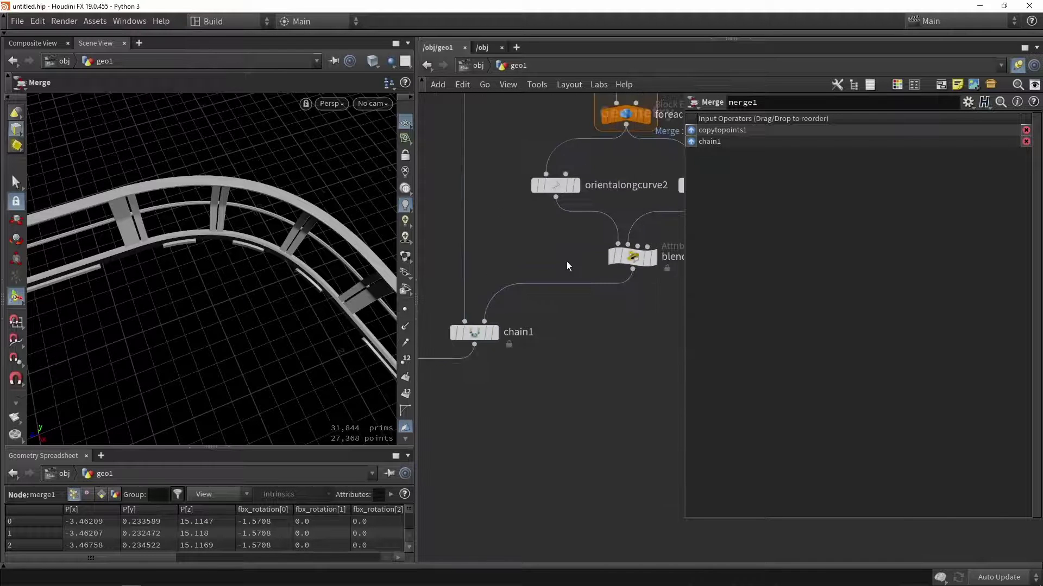
left_click(610, 257)
left_click(609, 257)
middle_click_drag(169, 293, 161, 292, "alt")
left_click_drag(160, 292, 380, 260)
mouse_move(611, 256)
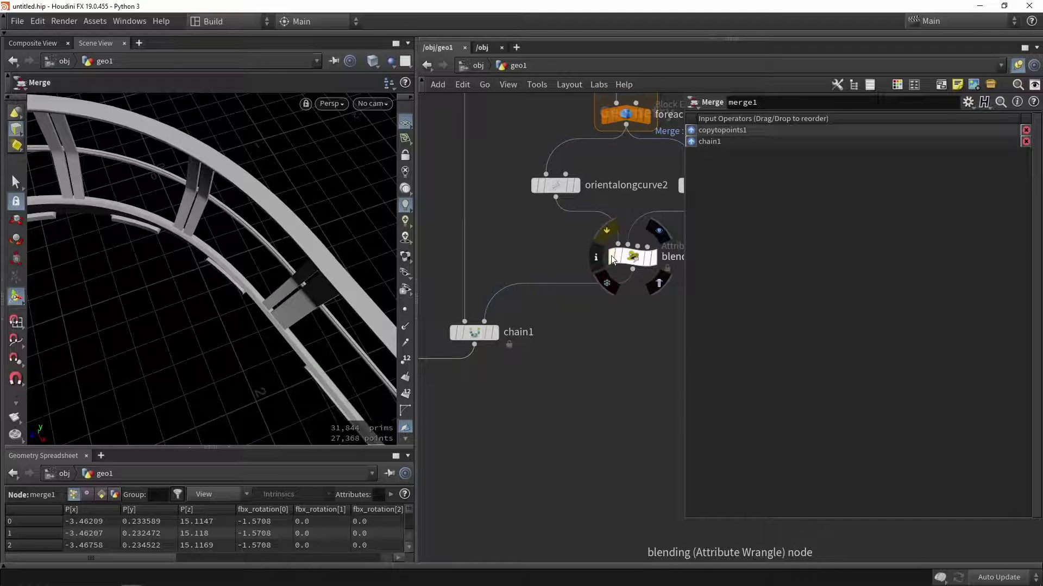
left_click(611, 256)
left_click(611, 255)
left_click(611, 256)
left_click(610, 256)
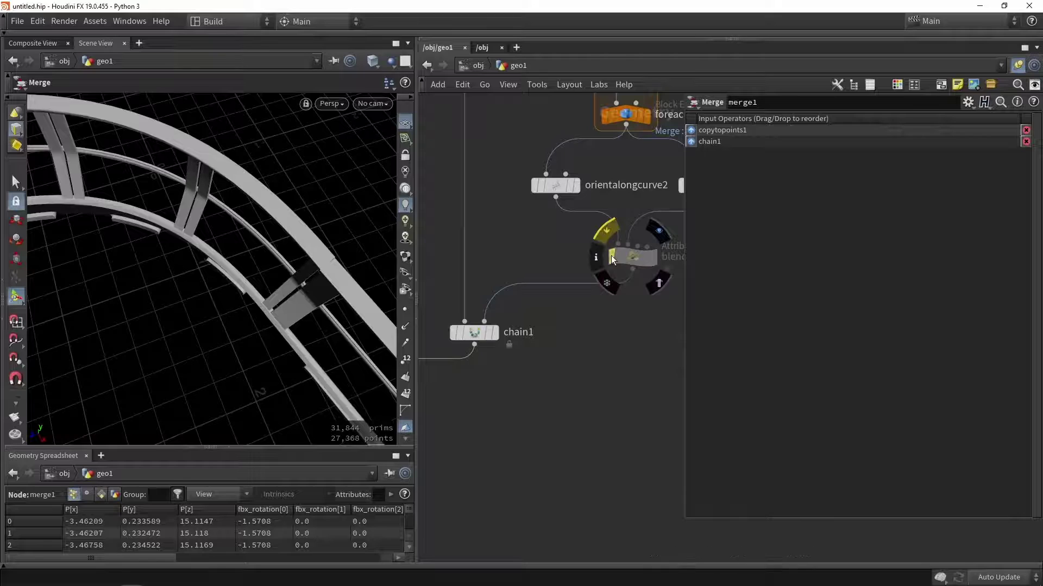
left_click(611, 255)
- Inspect the corner from another angle and review the settings of orientalongcurve2 and the blending wrangle
scroll(313, 247, "down", 6)
left_click_drag(313, 245, 345, 253)
scroll(521, 429, "down", 4)
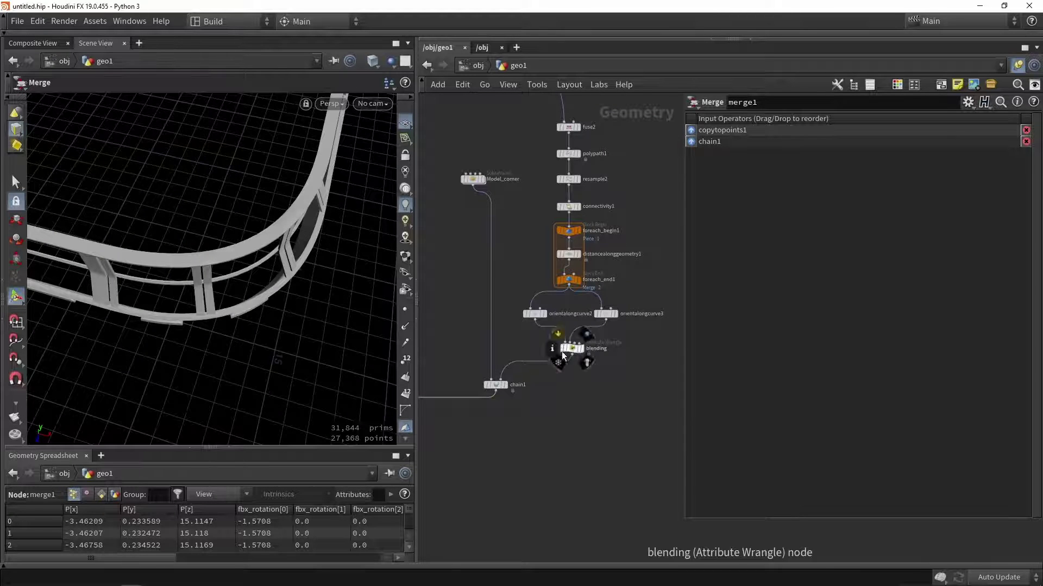
scroll(551, 348, "up", 3)
left_click(518, 288)
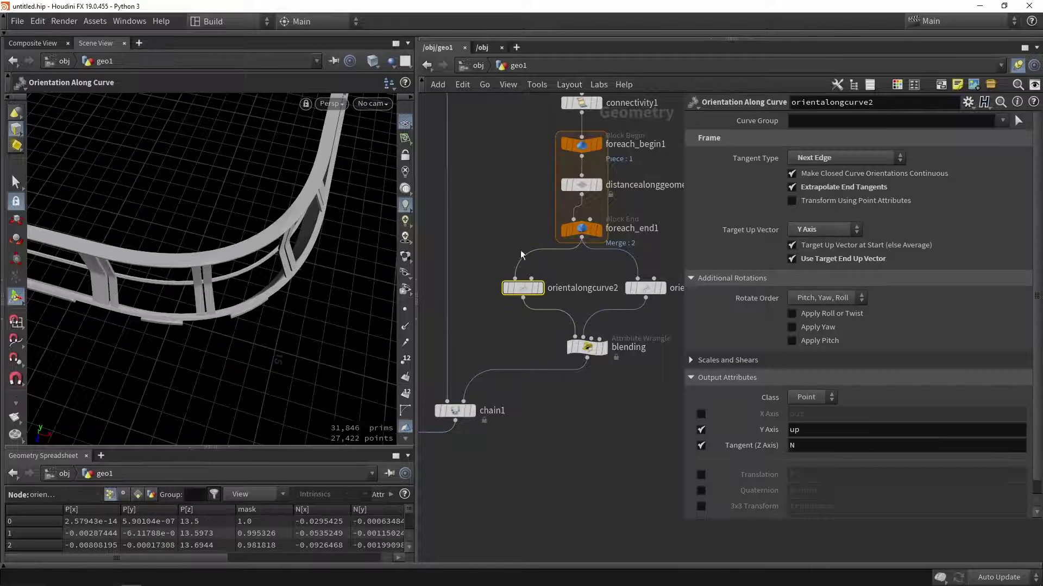
scroll(590, 350, "up", 2)
left_click(587, 348)
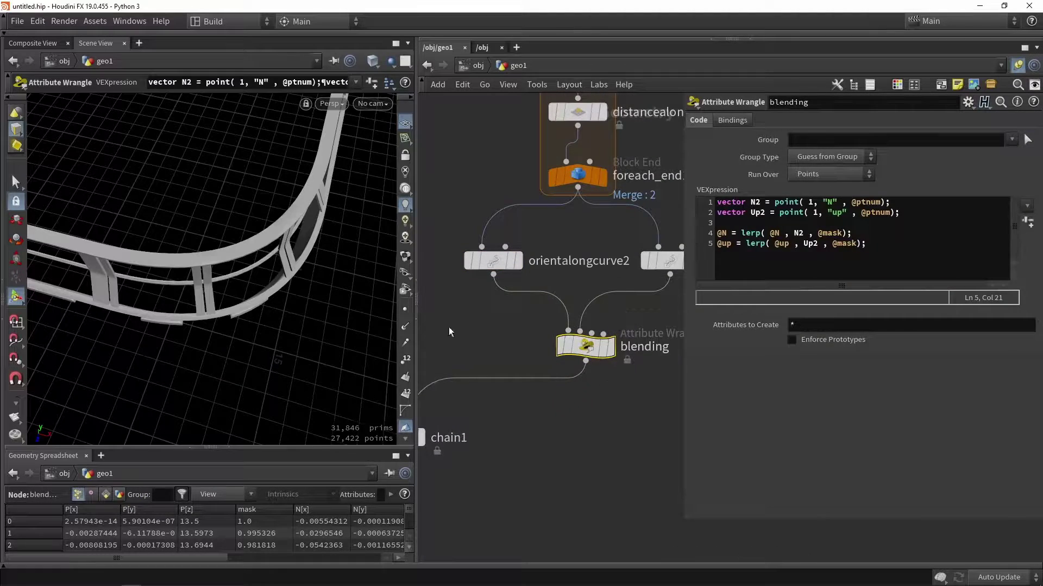
- Move curve1's far end anchor point upward and inspect how the railing corner follows the reshaped path
left_click_drag(218, 305, 227, 265)
scroll(243, 217, "down", 3)
scroll(227, 266, "down", 2)
middle_click_drag(452, 168, 577, 402)
scroll(576, 370, "down", 10)
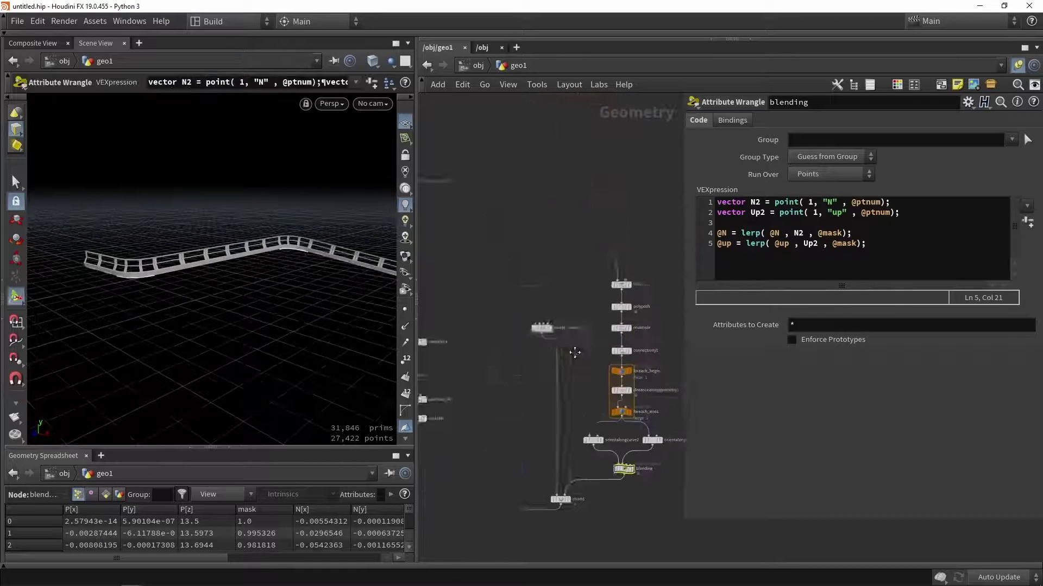
scroll(531, 288, "up", 8)
left_click(529, 239)
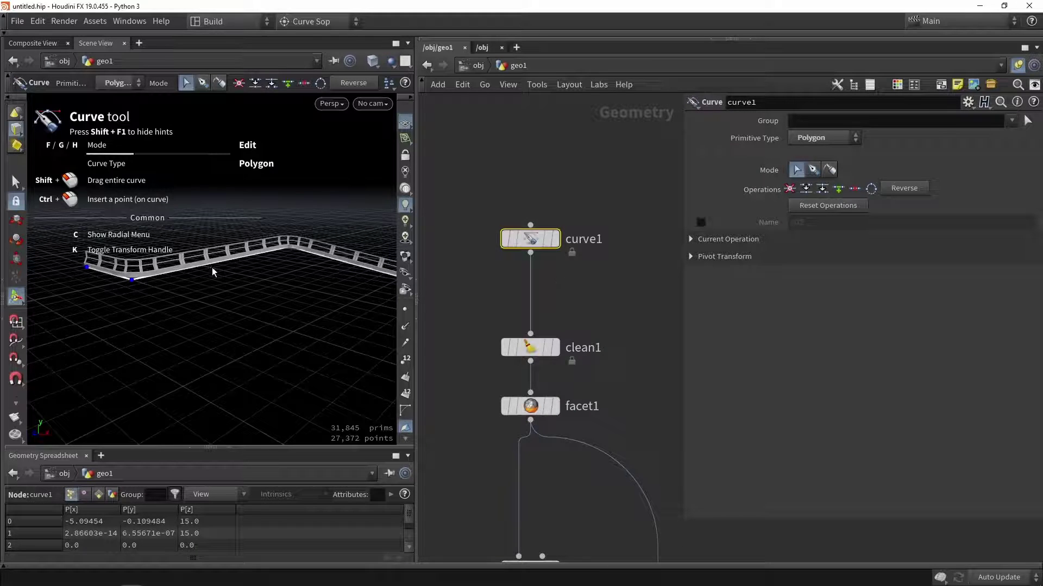
left_click_drag(252, 286, 326, 254)
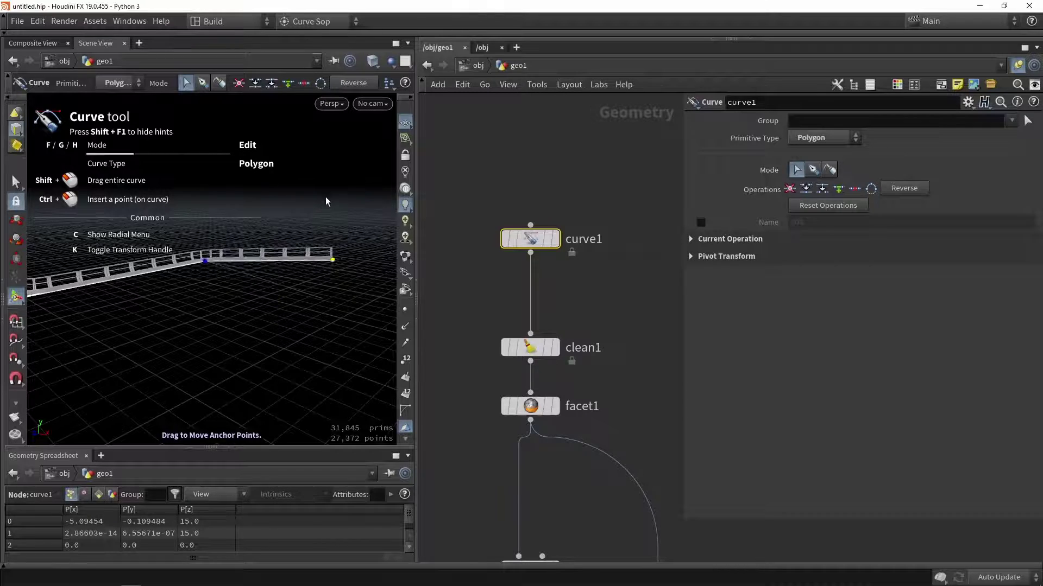
left_click_drag(326, 202, 324, 201)
left_click_drag(245, 228, 237, 399, "alt")
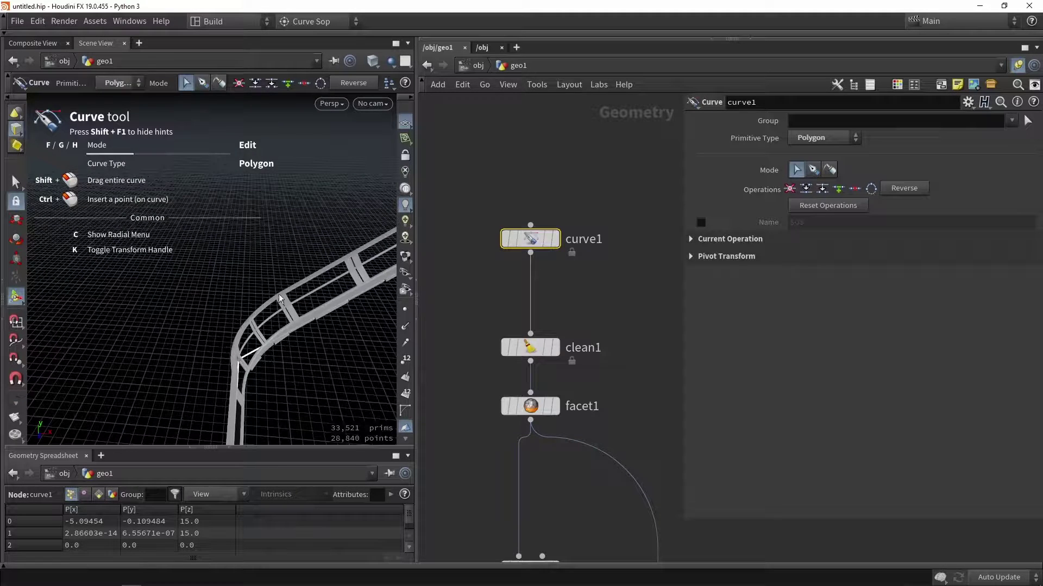
left_click_drag(279, 298, 298, 310)
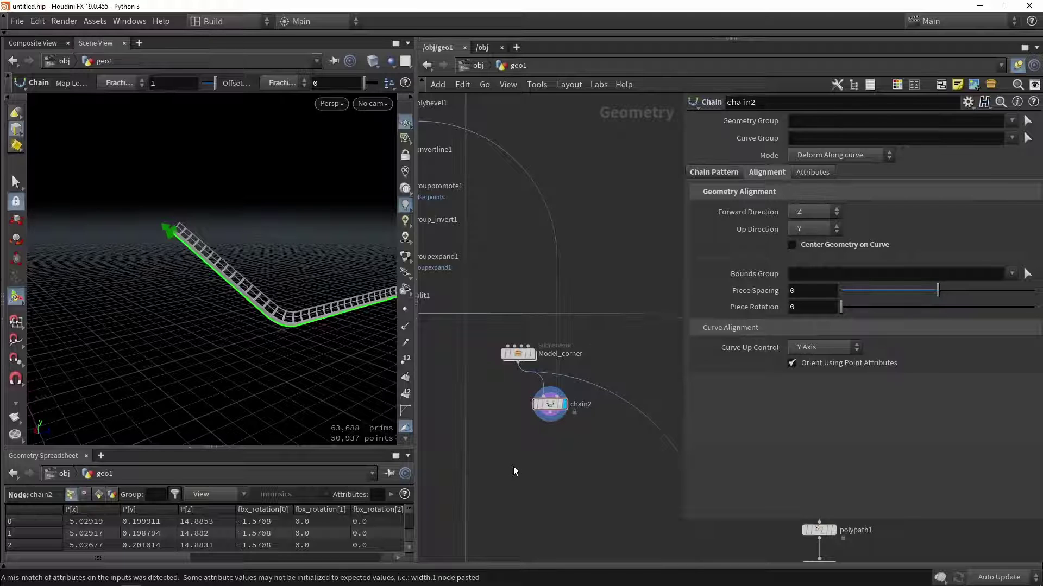
- Examine chain2 deforming the corner model along the entire bevelled curve, and check polybevel1's settings as its source
middle_click_drag(258, 301, 154, 314, "alt")
scroll(548, 408, "up", 4)
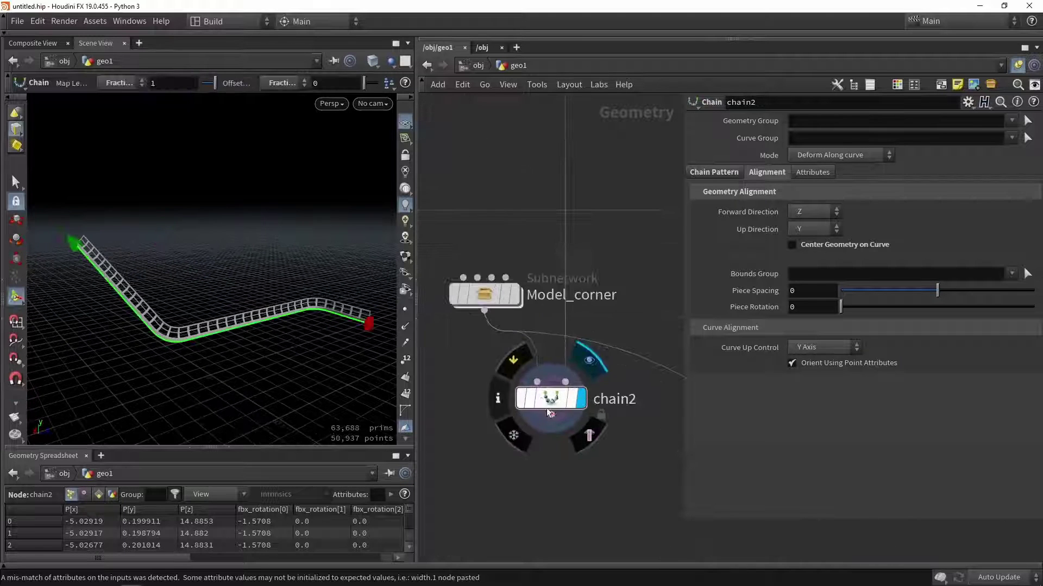
left_click_drag(547, 410, 557, 426)
scroll(558, 423, "down", 6)
scroll(478, 265, "up", 6)
left_click_drag(532, 276, 533, 245)
scroll(138, 322, "up", 5)
left_click_drag(138, 322, 374, 409)
key("Return")
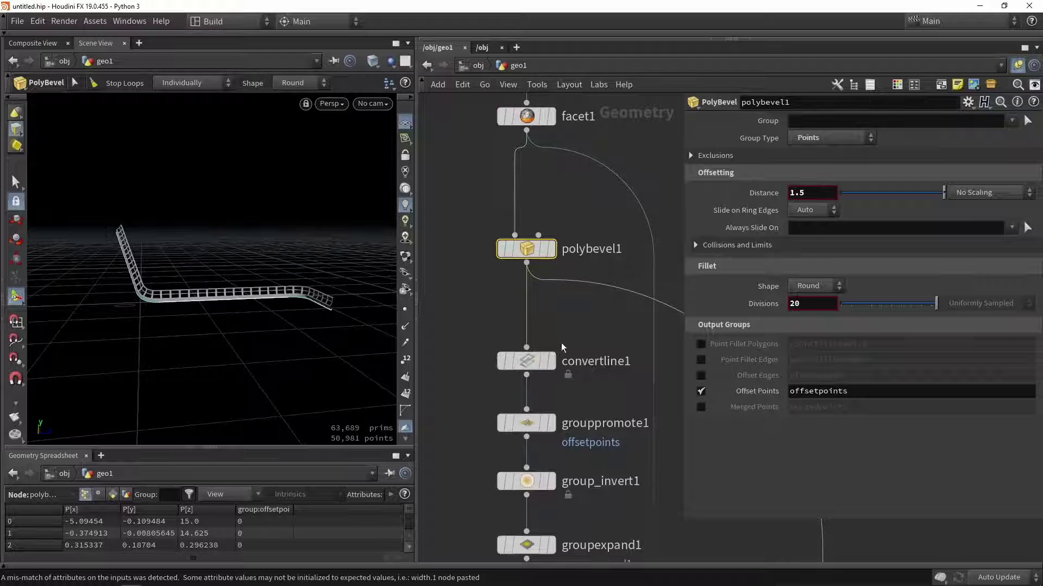
scroll(568, 389, "down", 4)
middle_click_drag(568, 391, 502, 287)
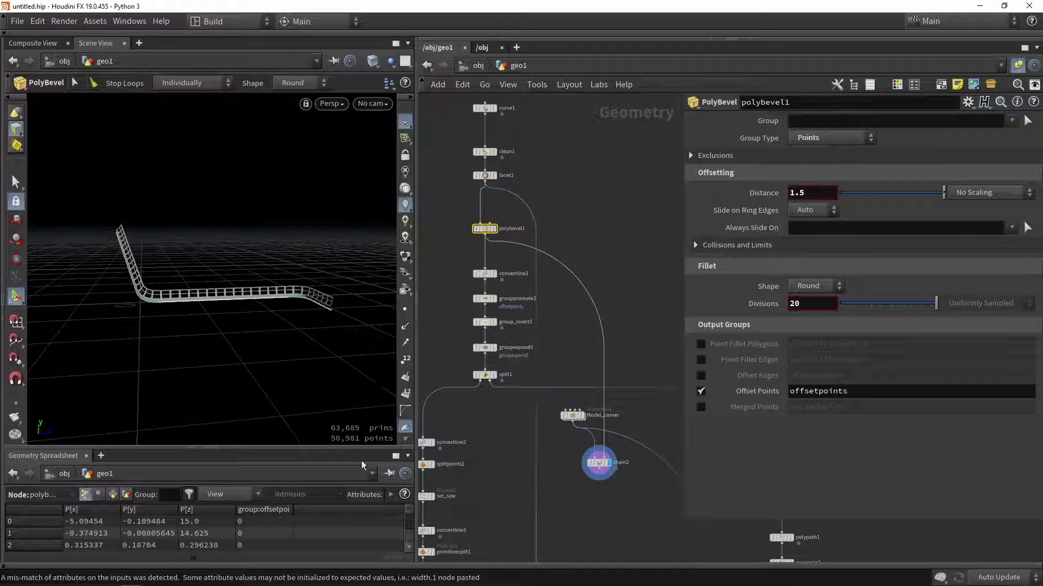
middle_click_drag(629, 497, 586, 384)
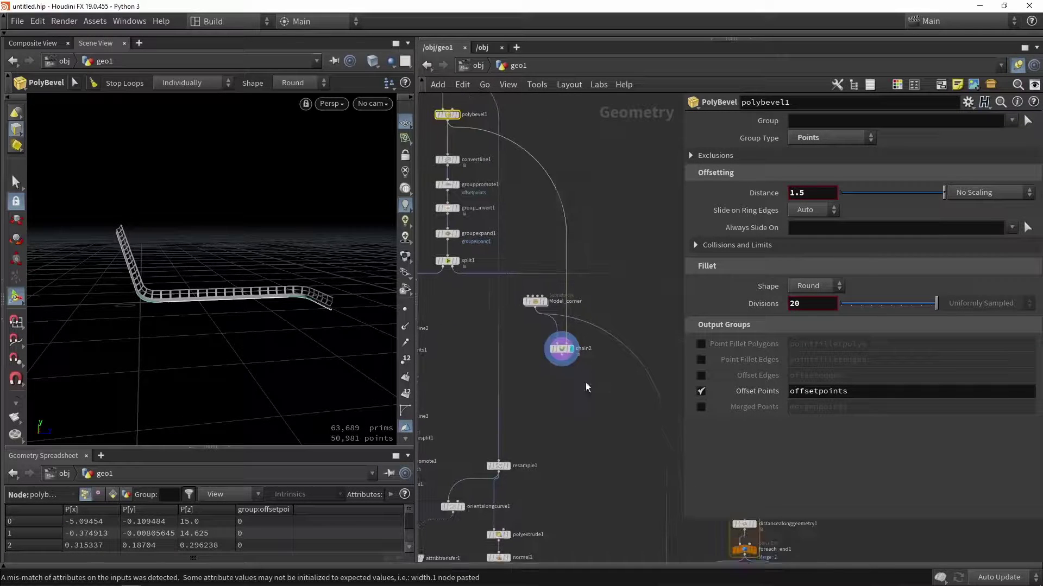
scroll(565, 351, "up", 5)
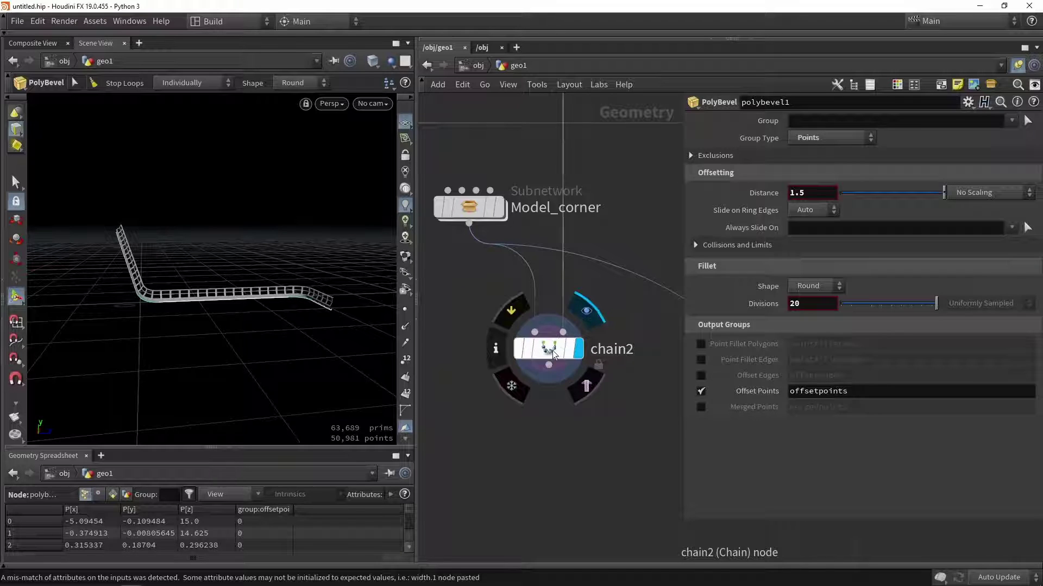
left_click(538, 344)
- Display copytopoints1 and enable Pack and Instance for the straight railing copies
scroll(537, 345, "down", 5)
middle_click_drag(625, 456, 575, 343)
scroll(575, 345, "up", 5)
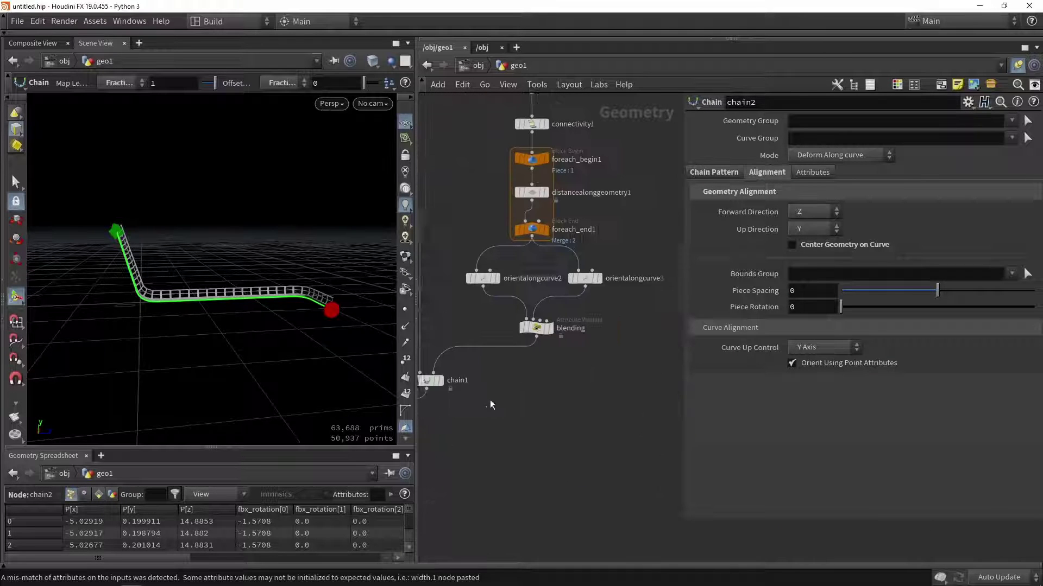
middle_click_drag(490, 399, 611, 380)
scroll(611, 380, "down", 4)
scroll(520, 390, "up", 5)
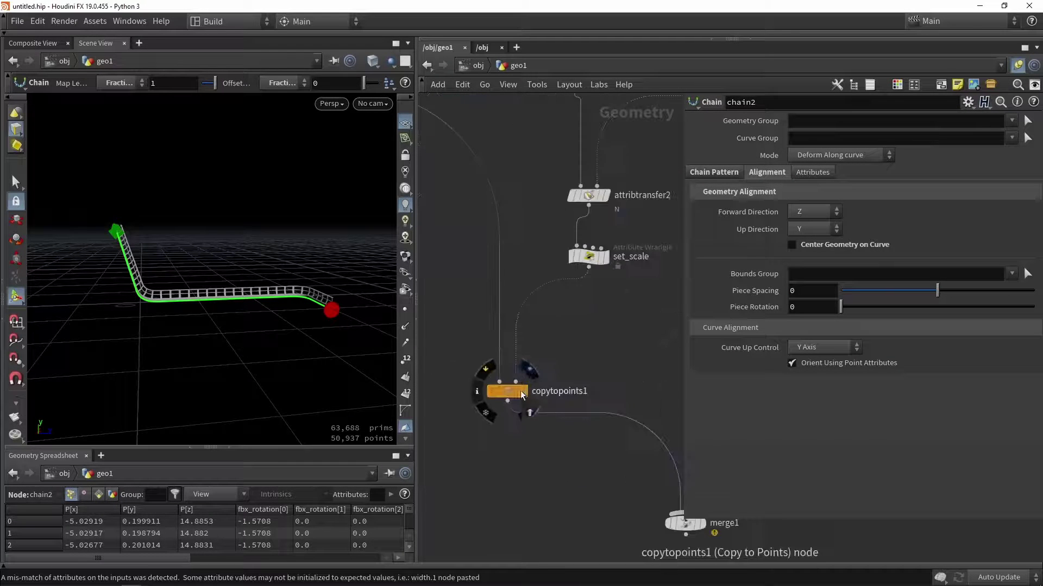
left_click(513, 394)
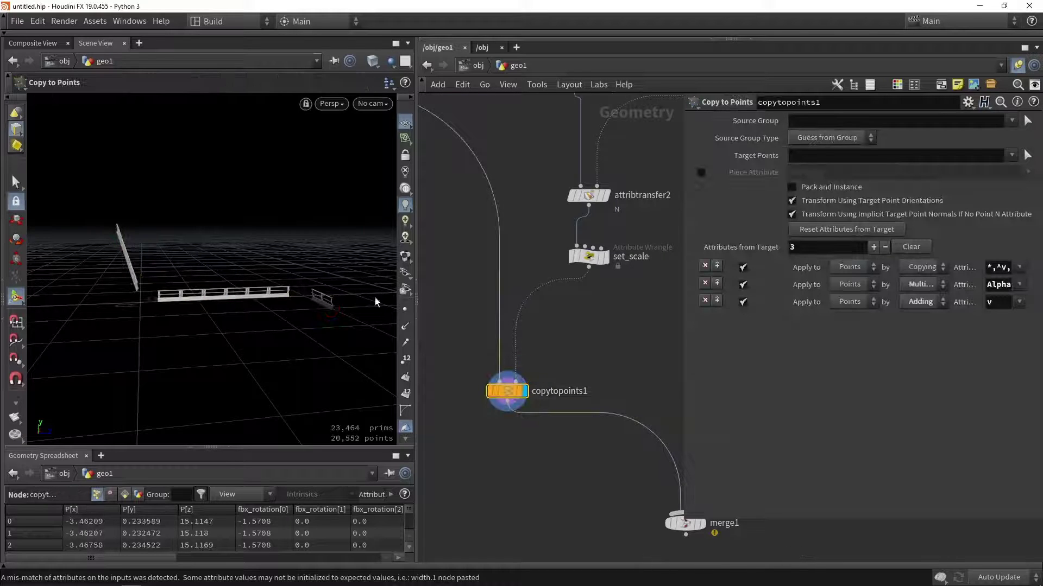
left_click(810, 188)
left_click_drag(230, 286, 249, 323, "alt")
middle_click_drag(726, 524, 572, 373)
scroll(572, 374, "down", 1)
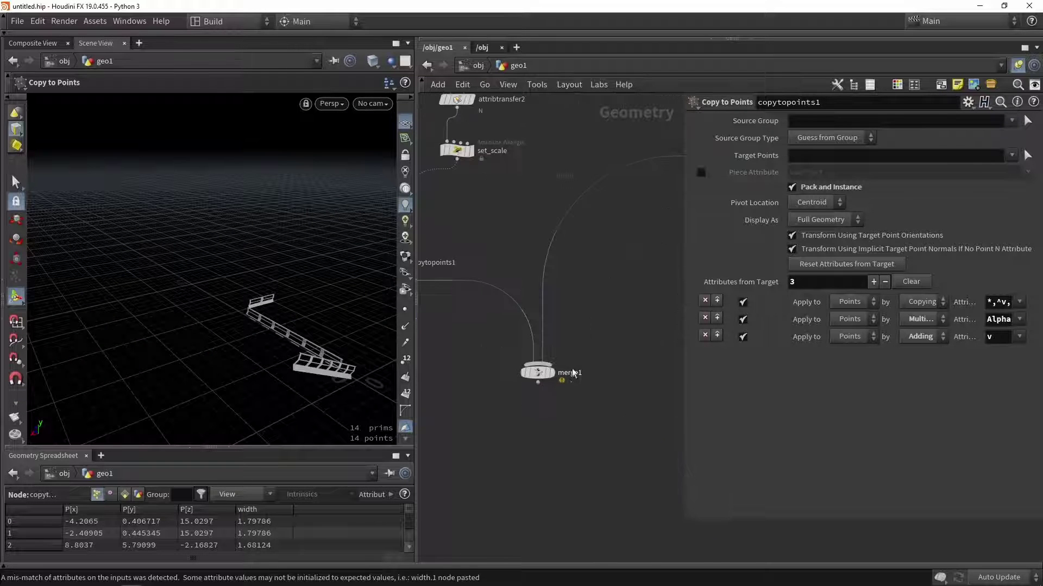
- Display merge1 to show the packed straight sections together with the chained corners, and review the whole network
left_click(550, 373)
middle_click_drag(591, 315, 526, 402)
scroll(591, 326, "down", 4)
scroll(526, 402, "down", 1)
scroll(532, 242, "up", 4)
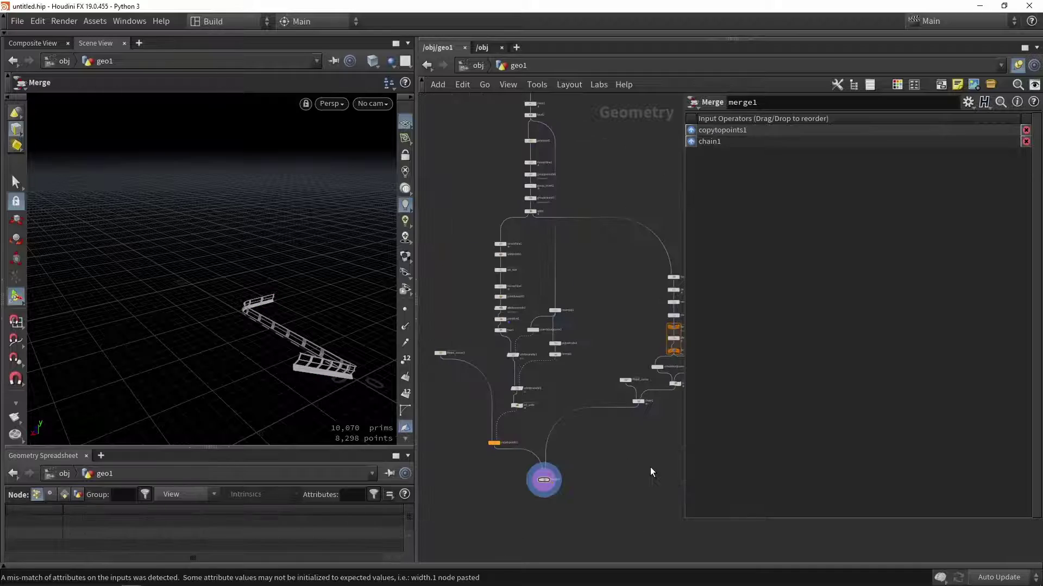